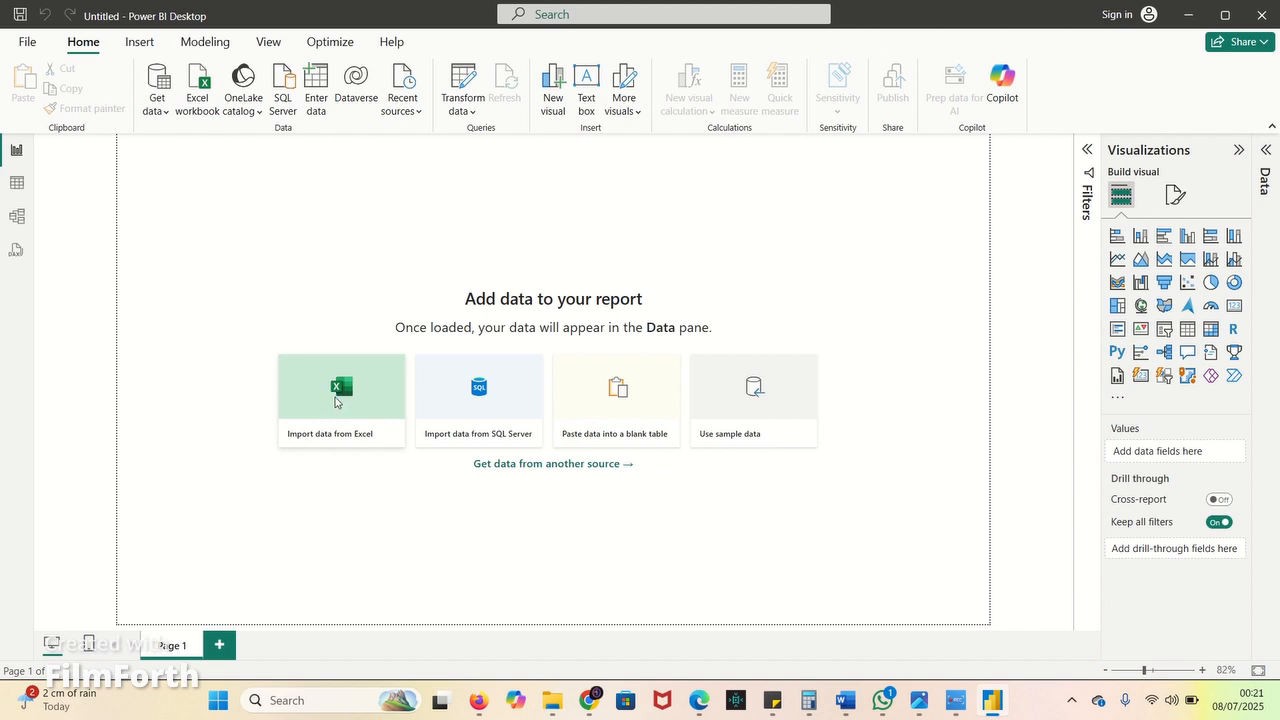
- Import the TBL_Employees table from the Employee Sample Data Excel workbook and open it for transformation
left_click(335, 401)
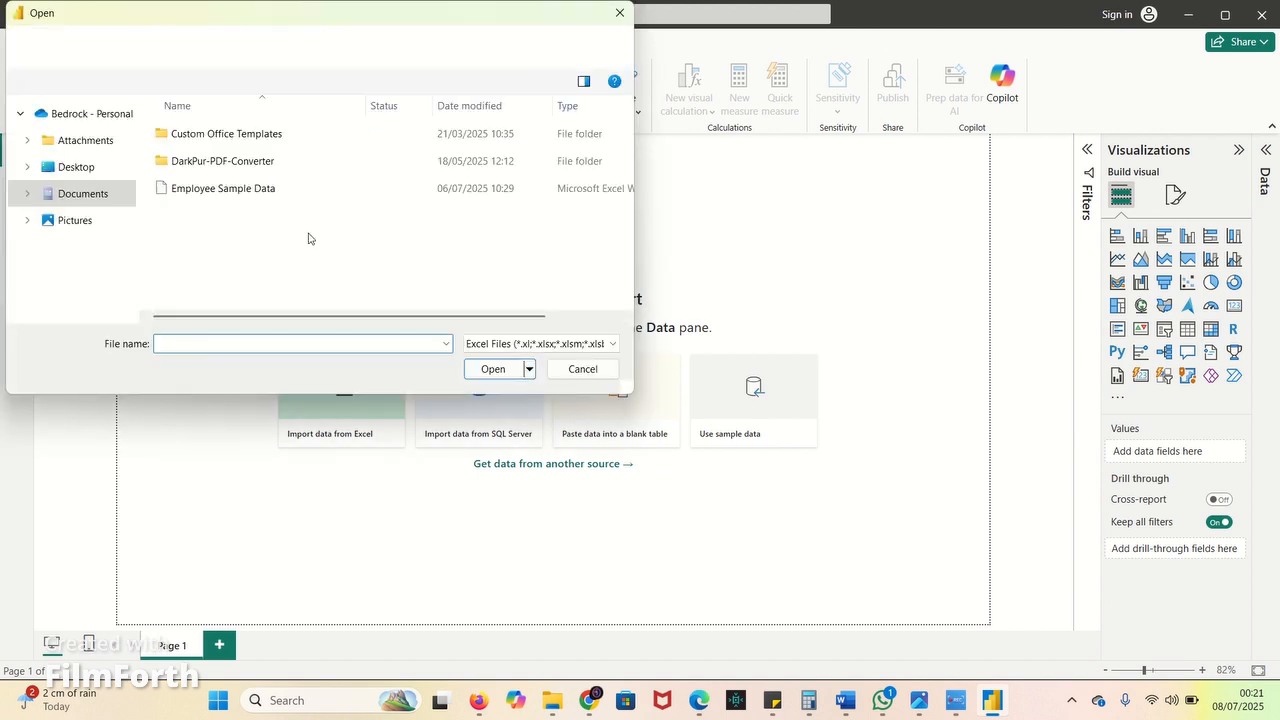
left_click(208, 195)
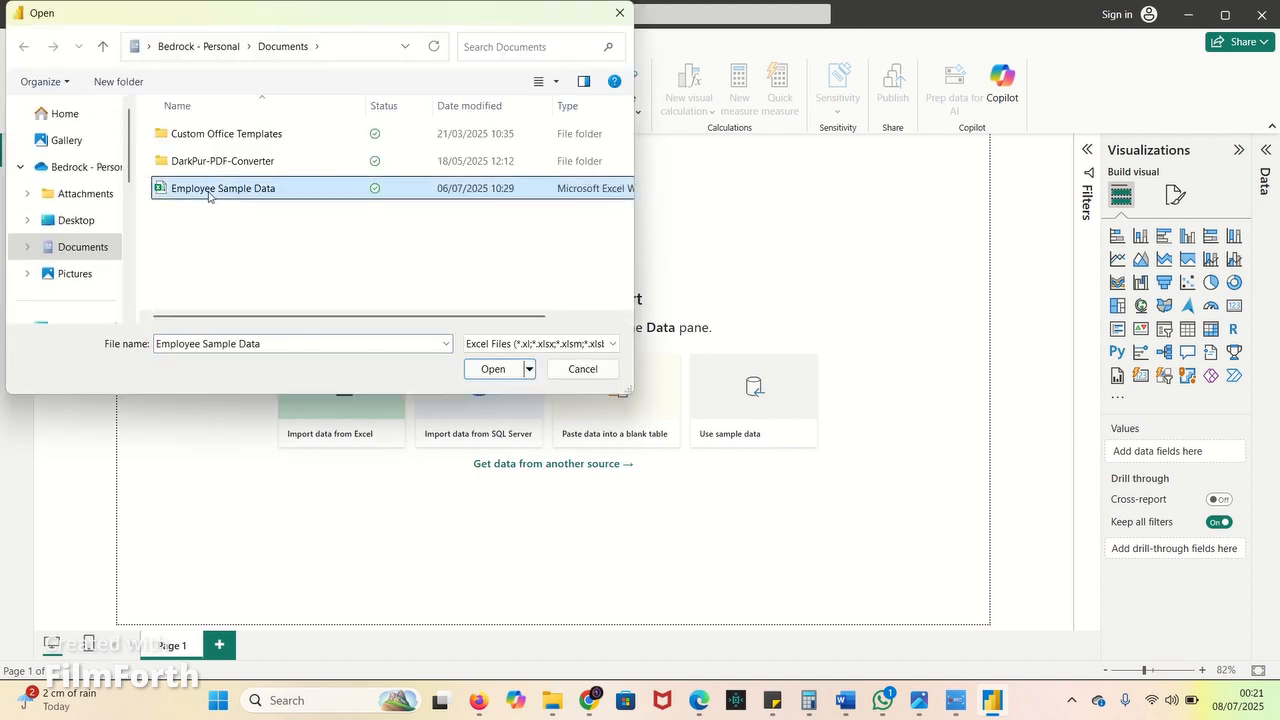
left_click(495, 372)
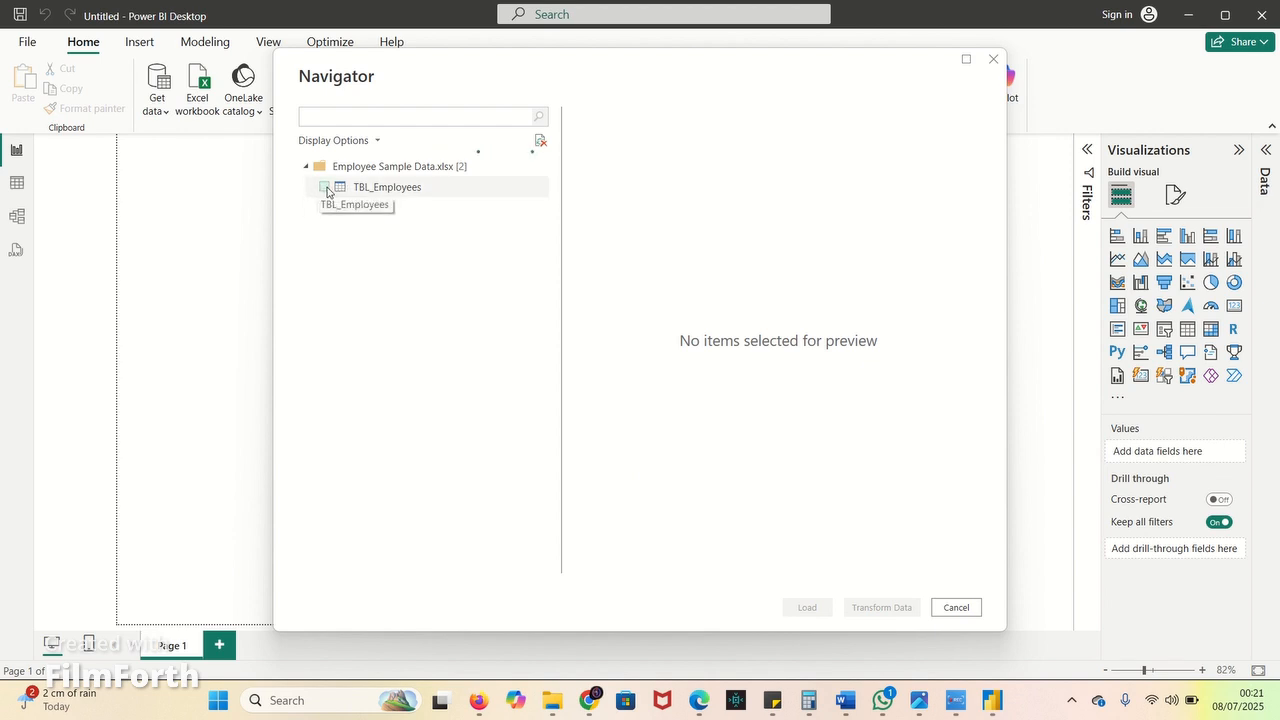
left_click(325, 188)
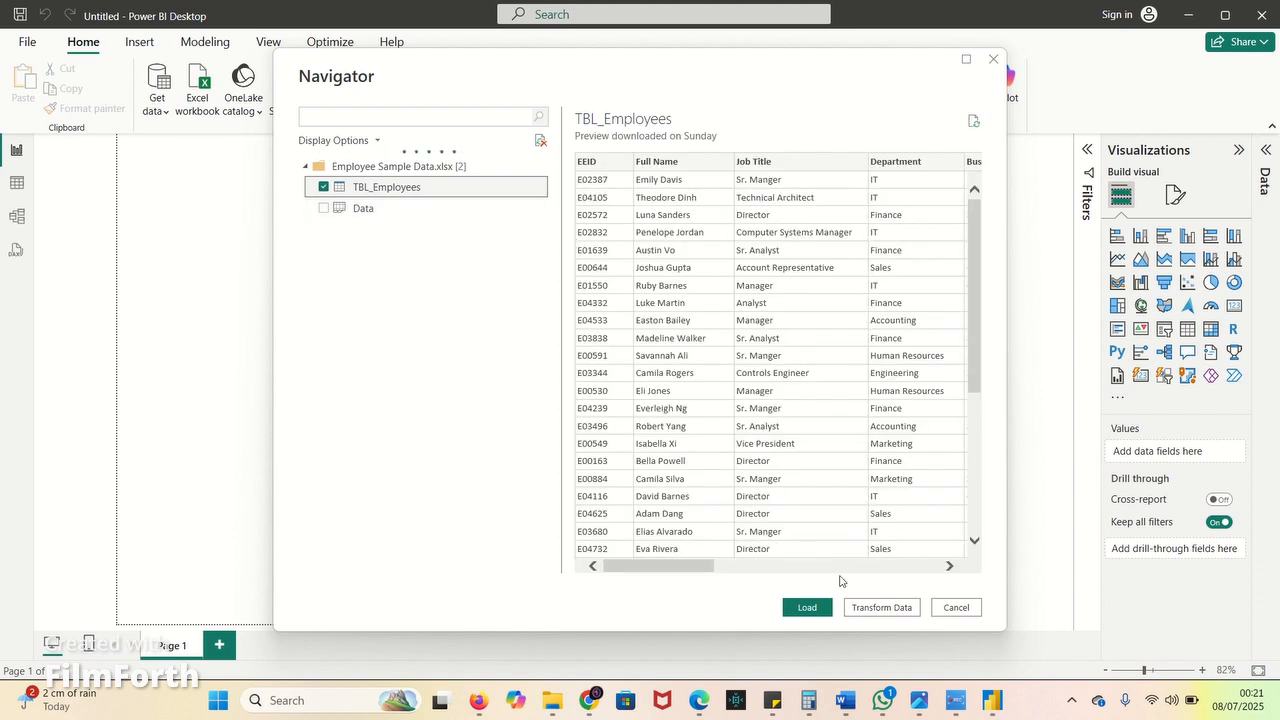
left_click(875, 608)
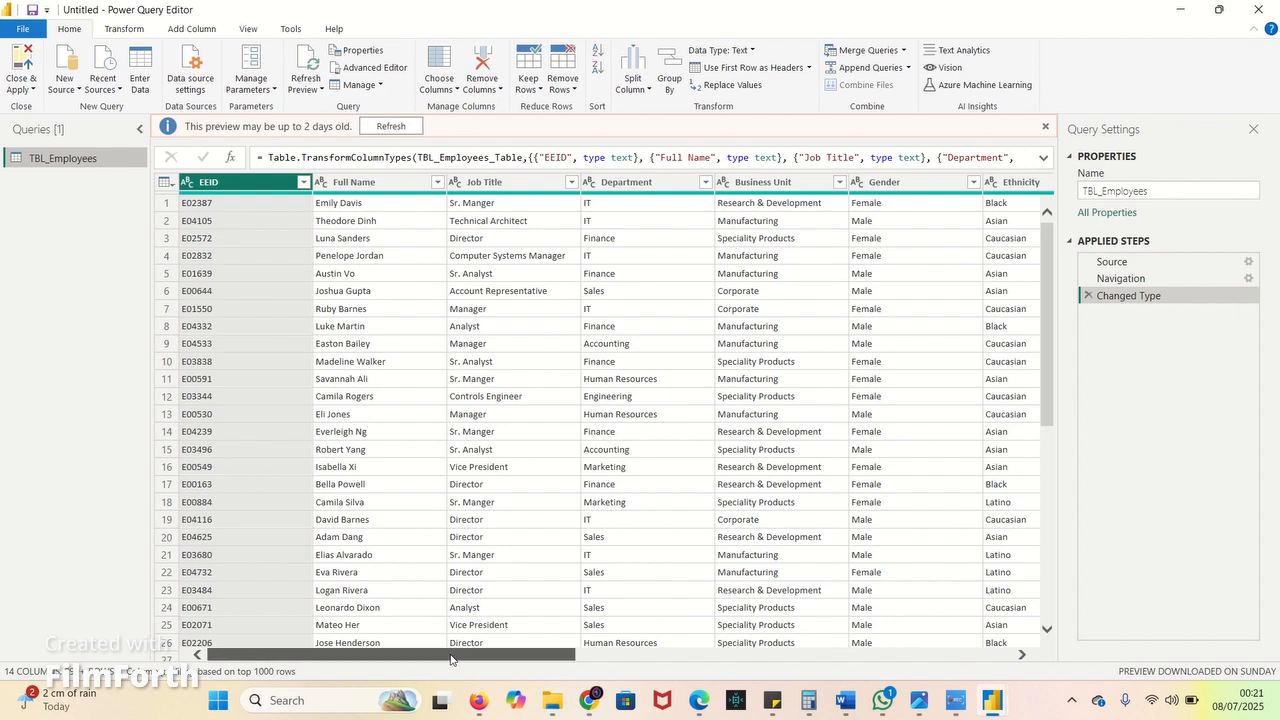
- Split the Full Name column by the space delimiter at each occurrence
left_click_drag(450, 657, 280, 658)
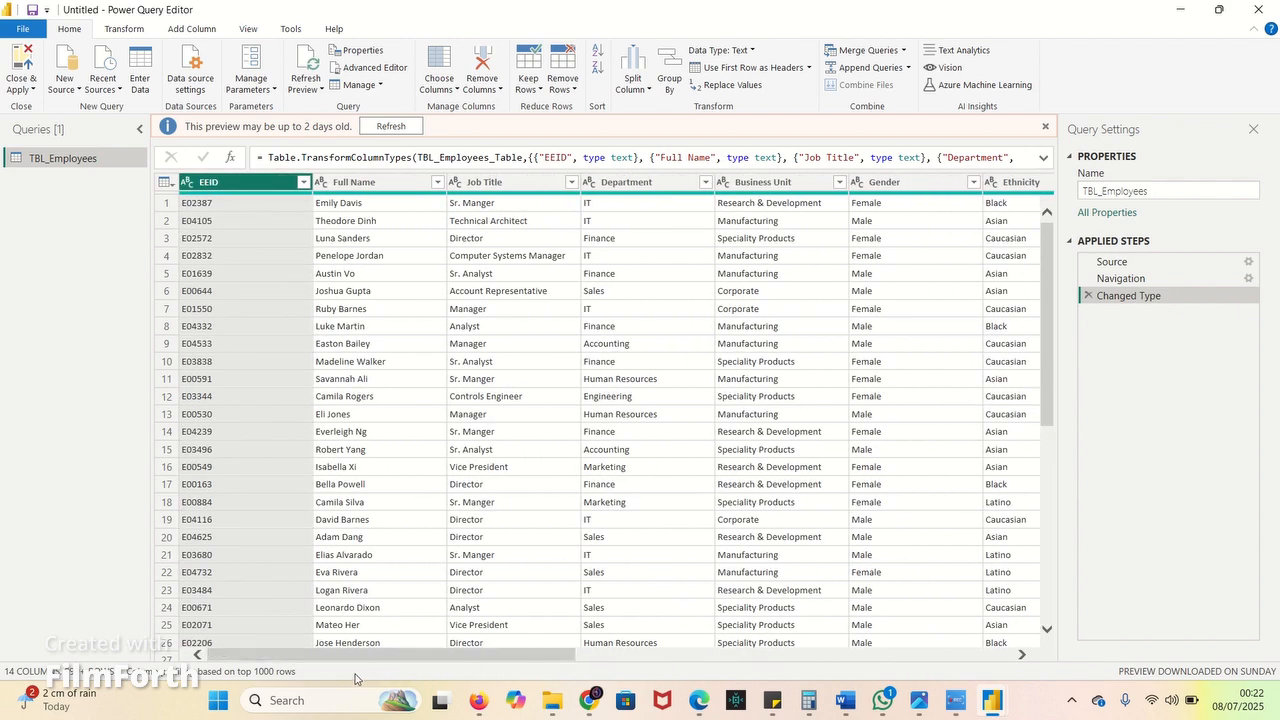
left_click(376, 190)
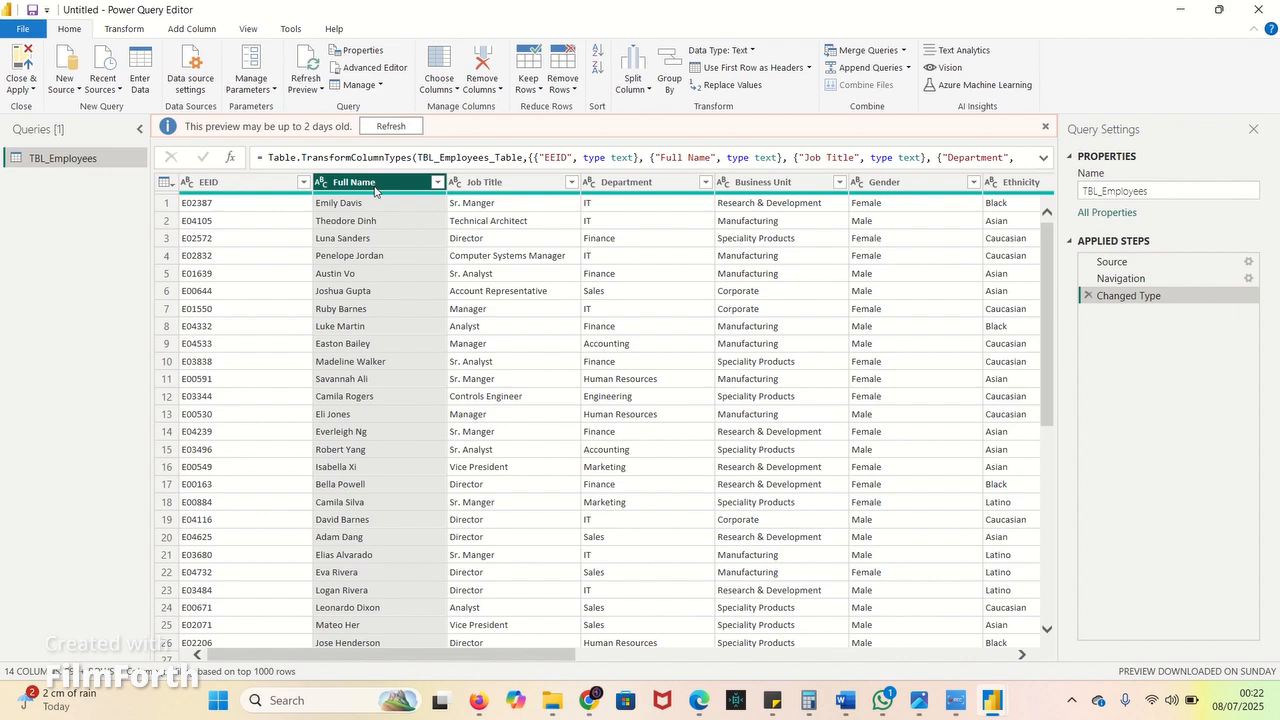
mouse_move(369, 197)
left_click(646, 88)
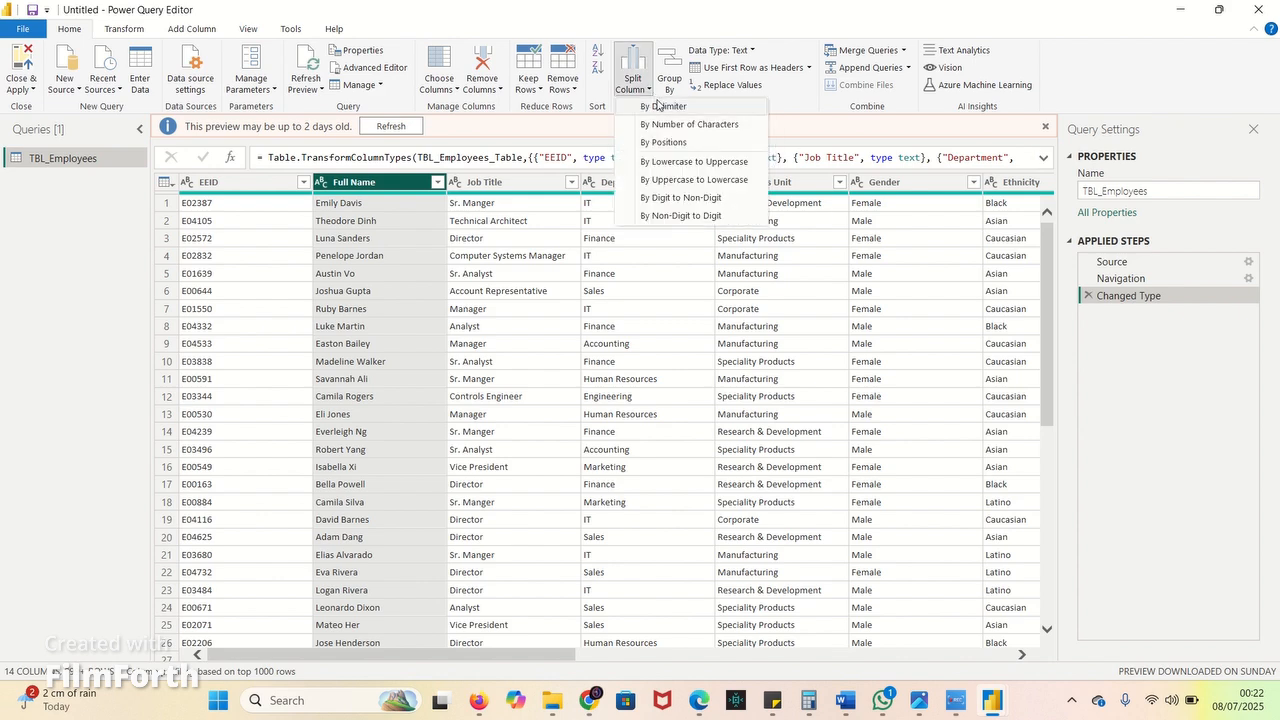
left_click(662, 106)
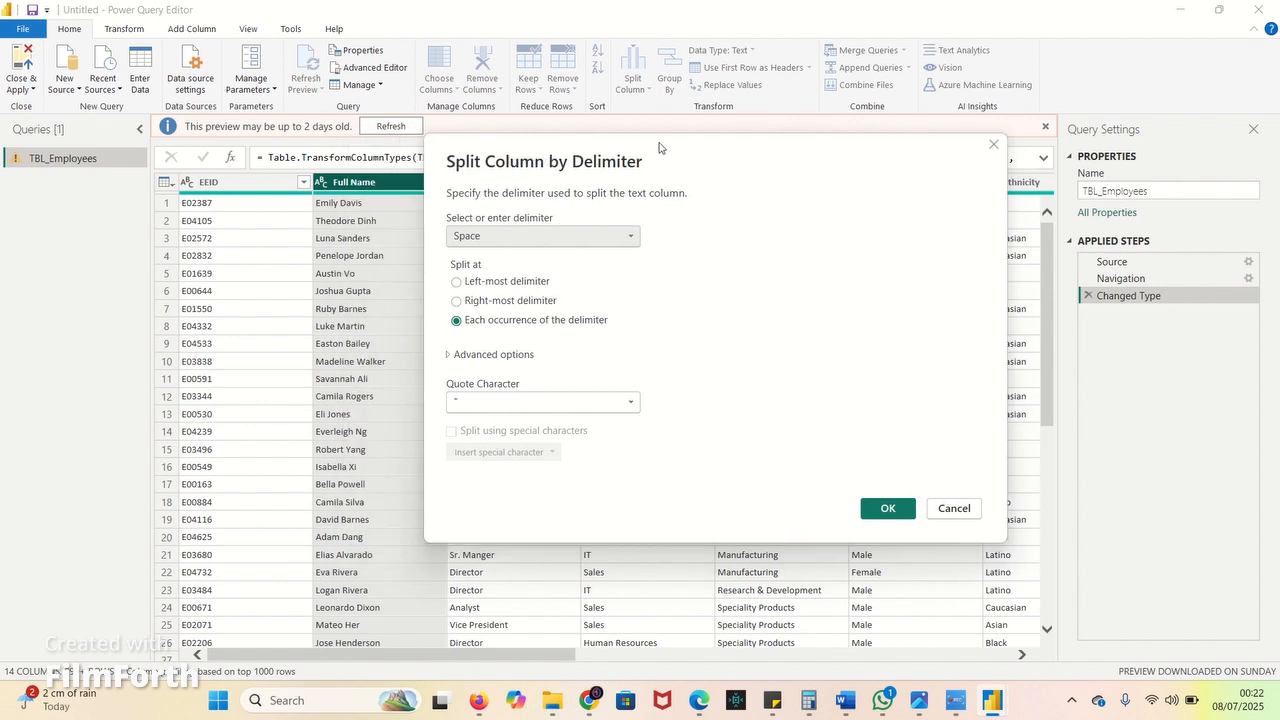
left_click_drag(659, 148, 735, 135)
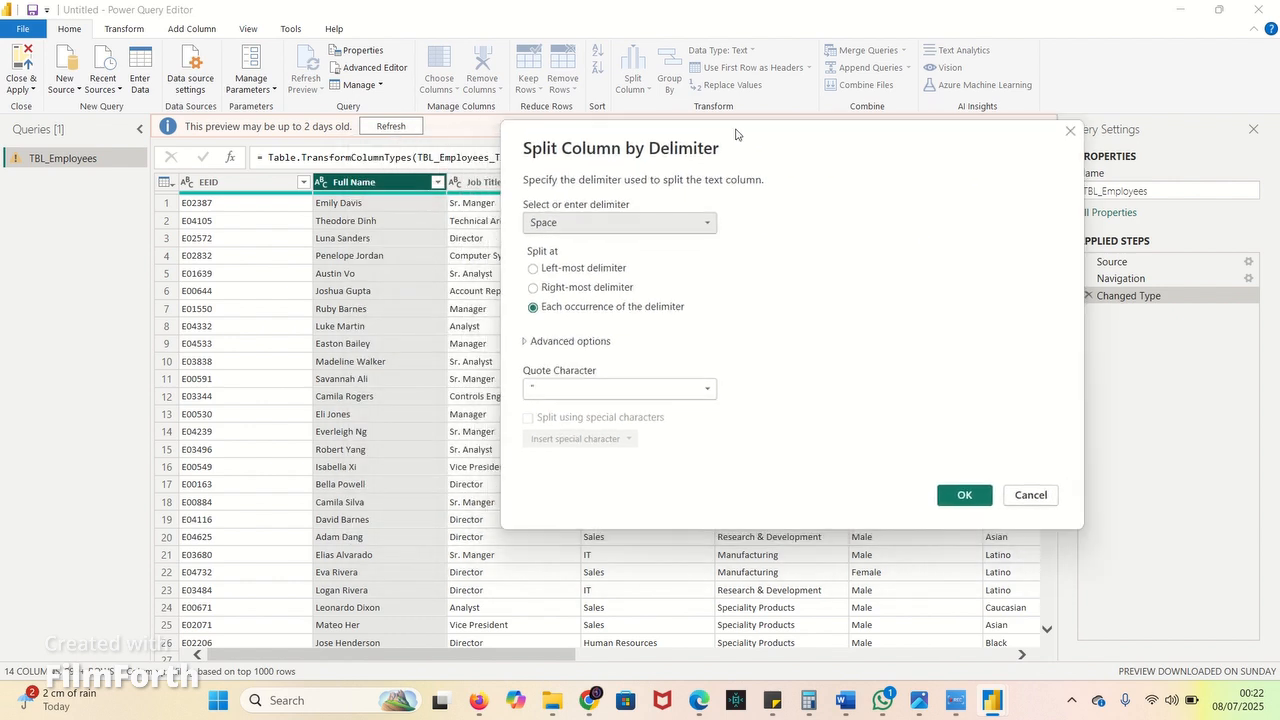
left_click(702, 226)
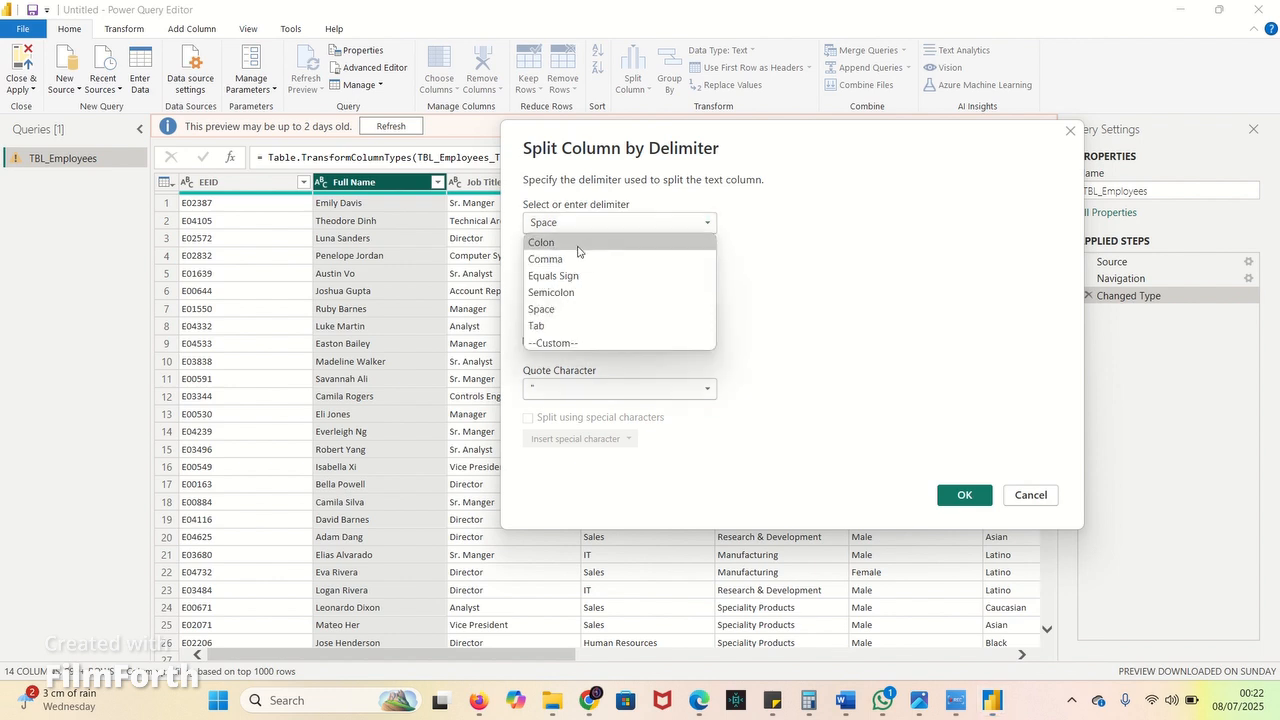
left_click(561, 312)
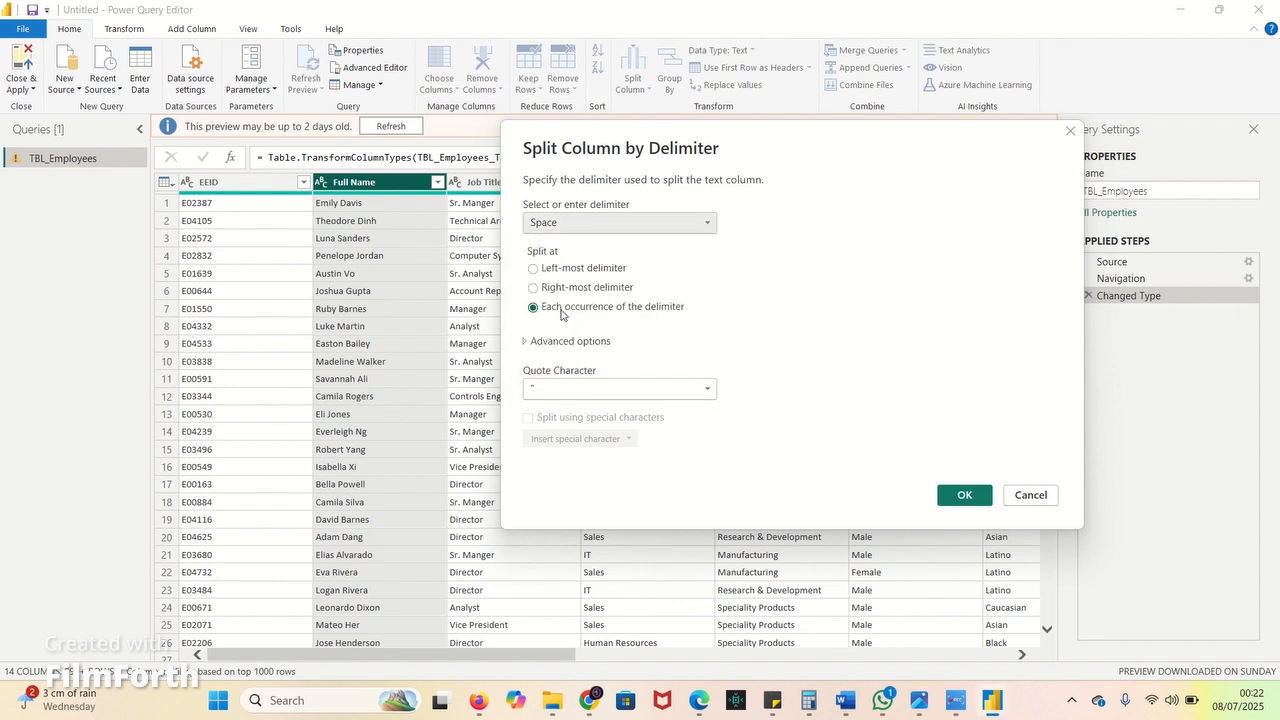
left_click(964, 494)
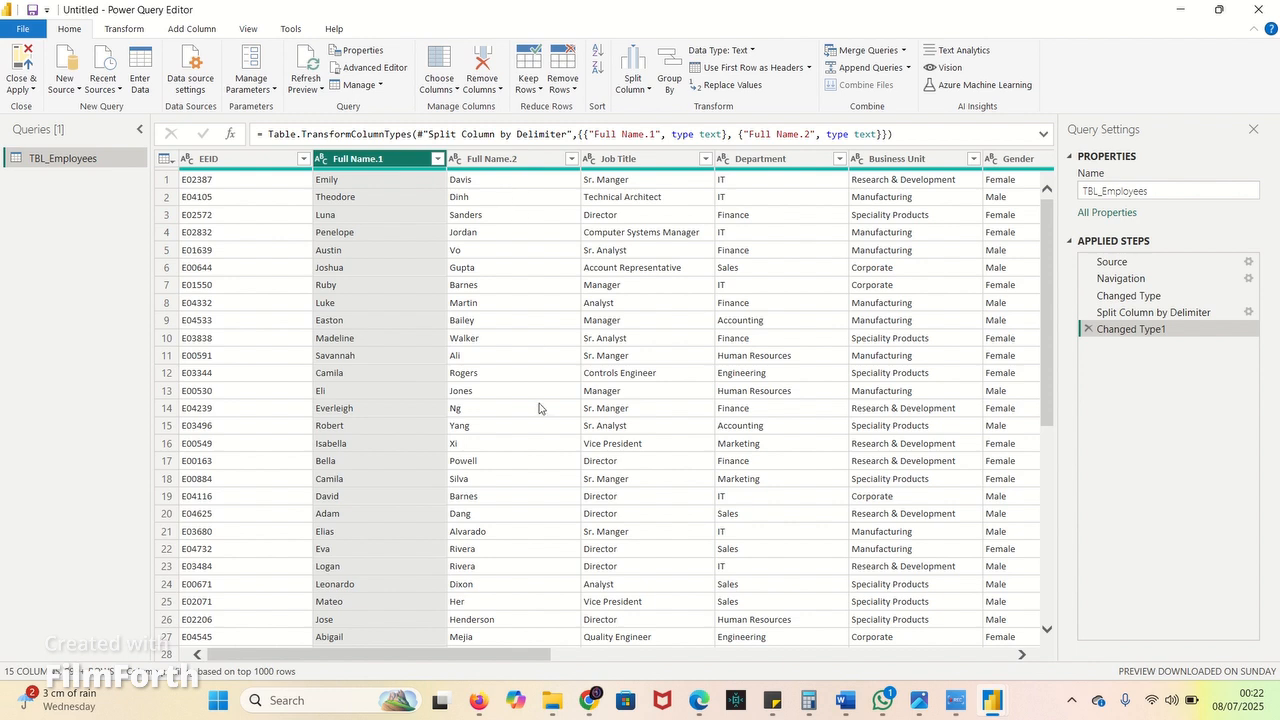
- Rename the Full Name.1 column as First Name
double_click(366, 160)
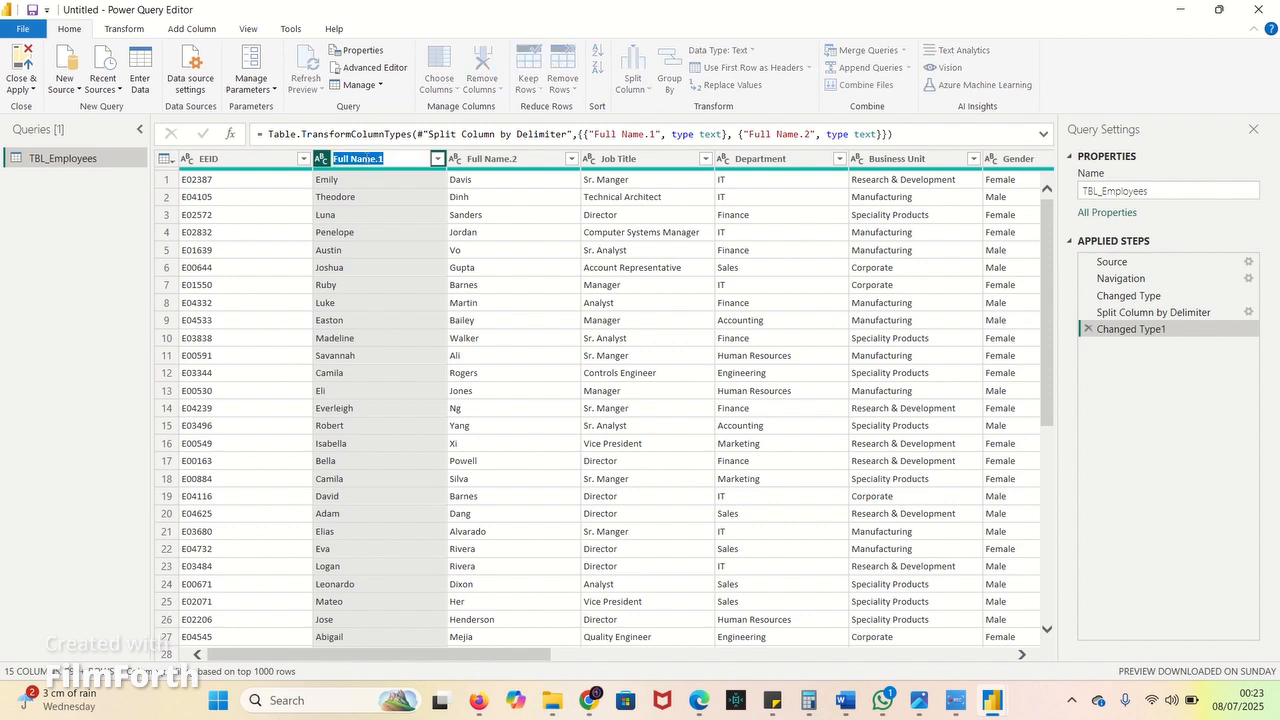
type("First Name")
key("BackSpace")
key("BackSpace")
key("BackSpace")
type("ame")
key("Return")
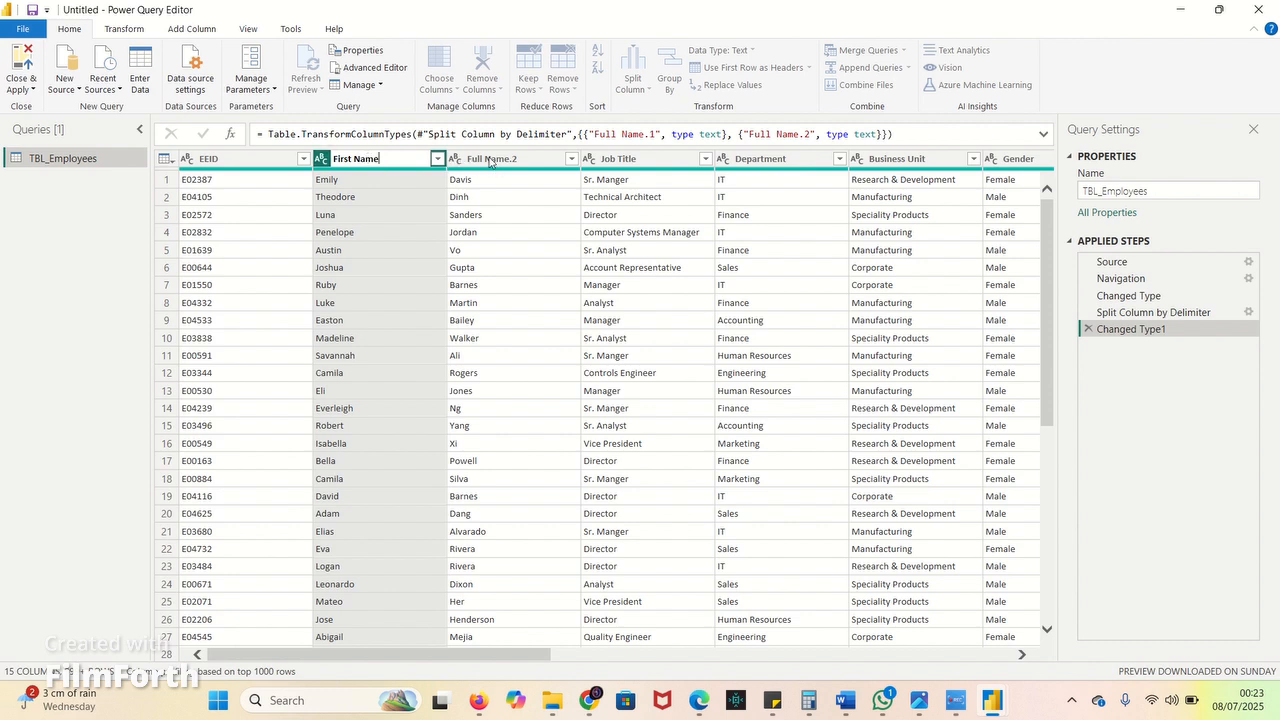
- Rename the Full Name.2 column as Last Name
double_click(488, 158)
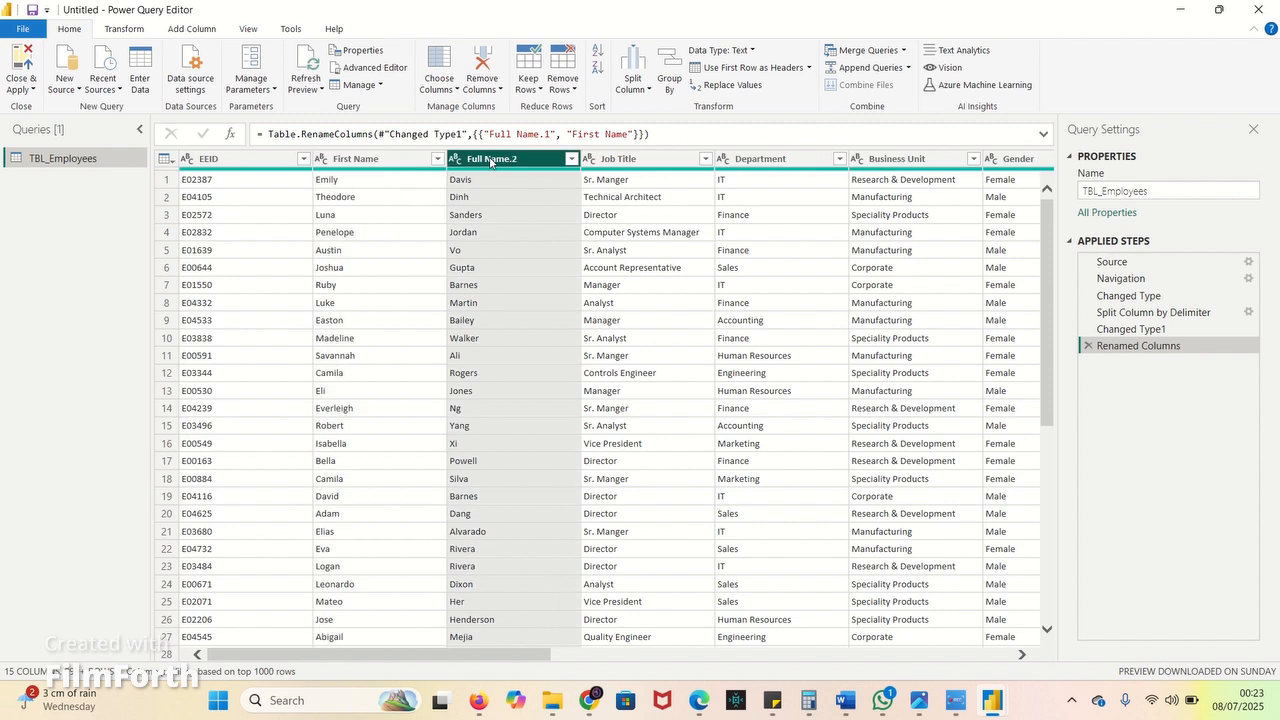
type("Last Name")
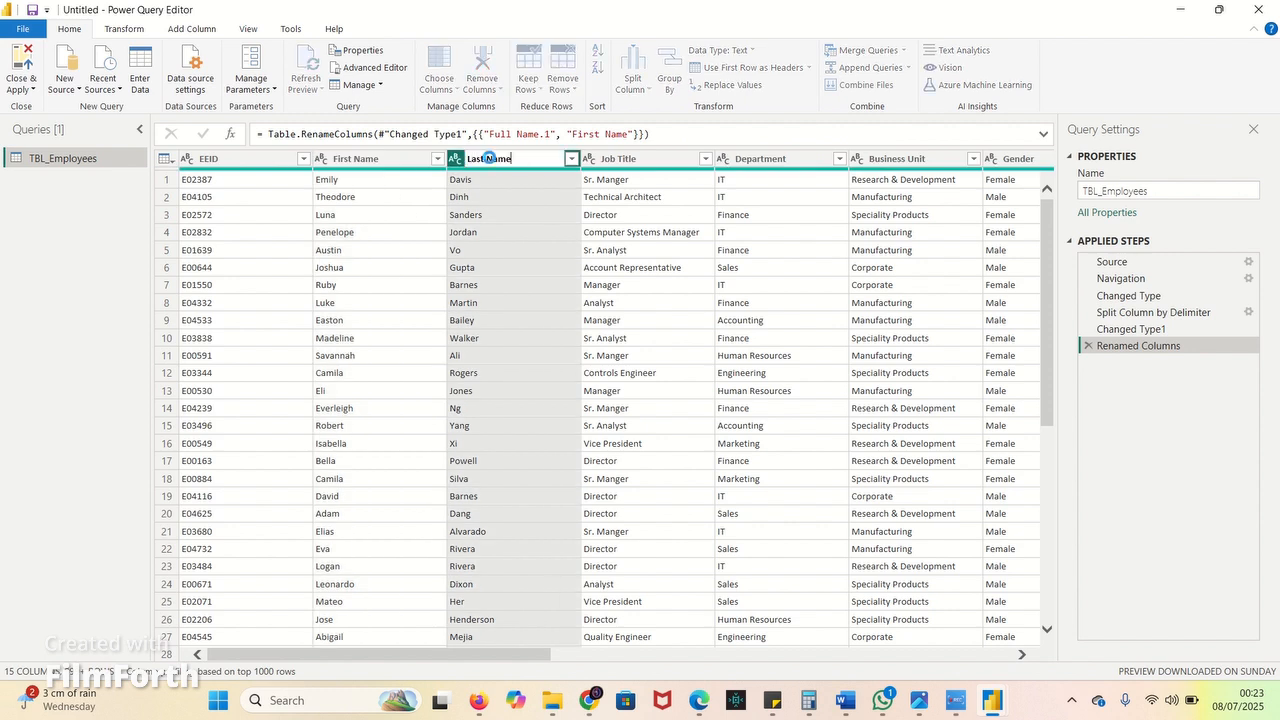
key("Return")
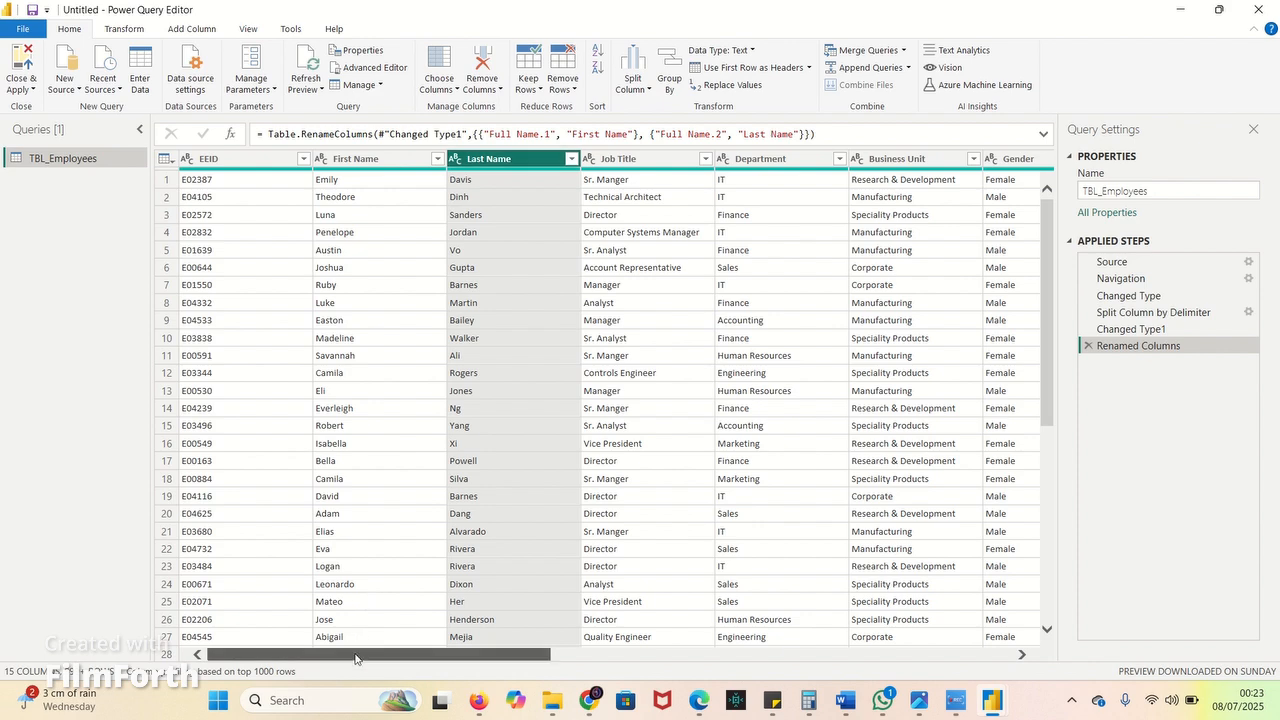
- Calculate the sum of the Annual Salary column and remove that calculation from the query's applied steps
left_click_drag(355, 658, 736, 670)
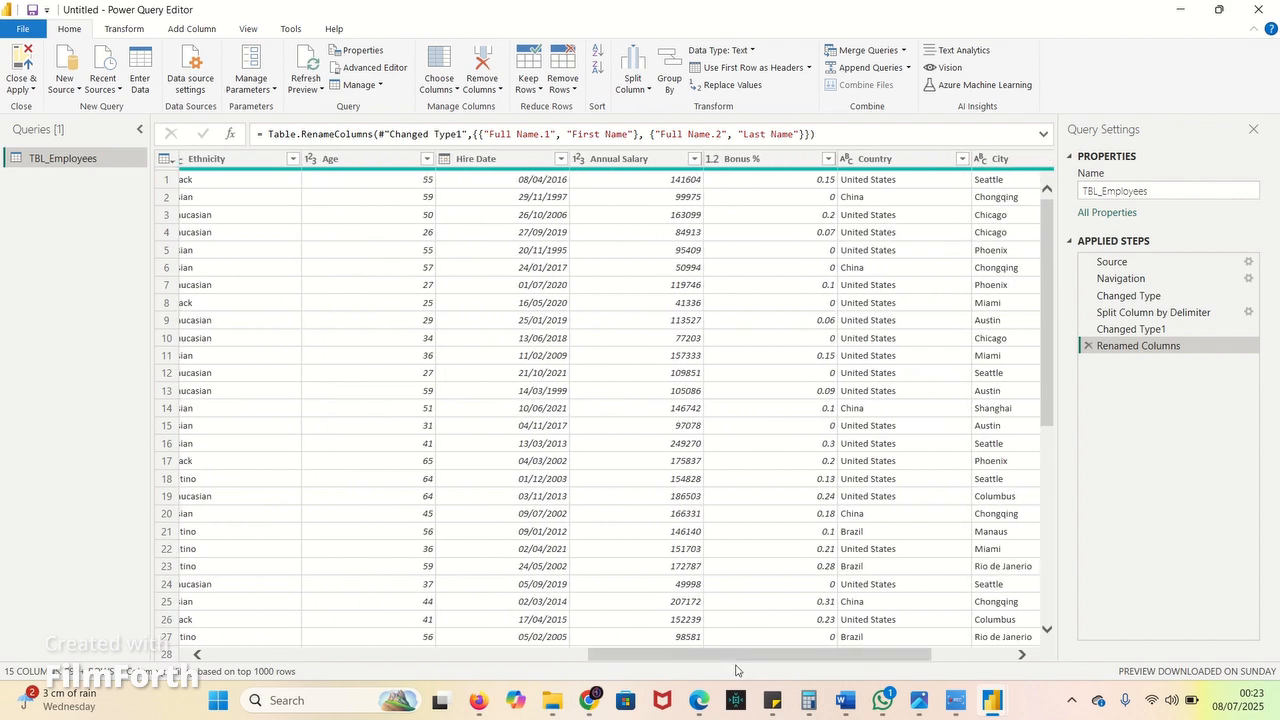
left_click(632, 160)
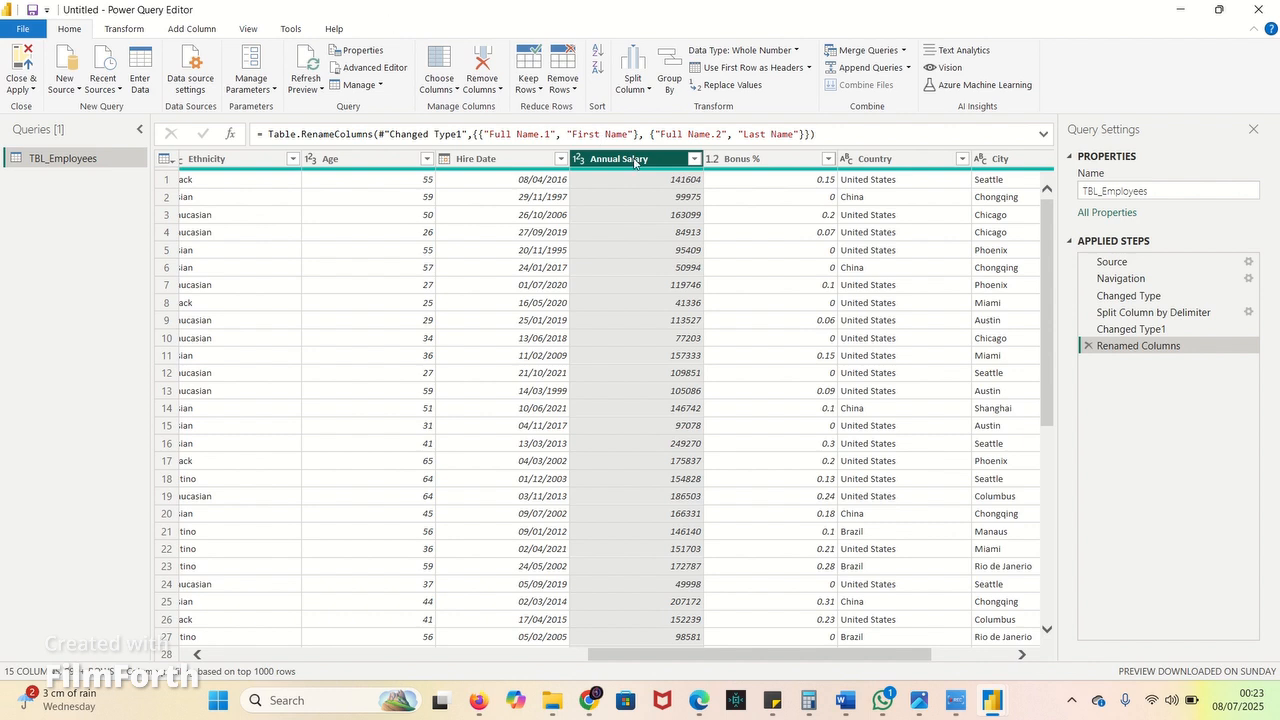
left_click(120, 30)
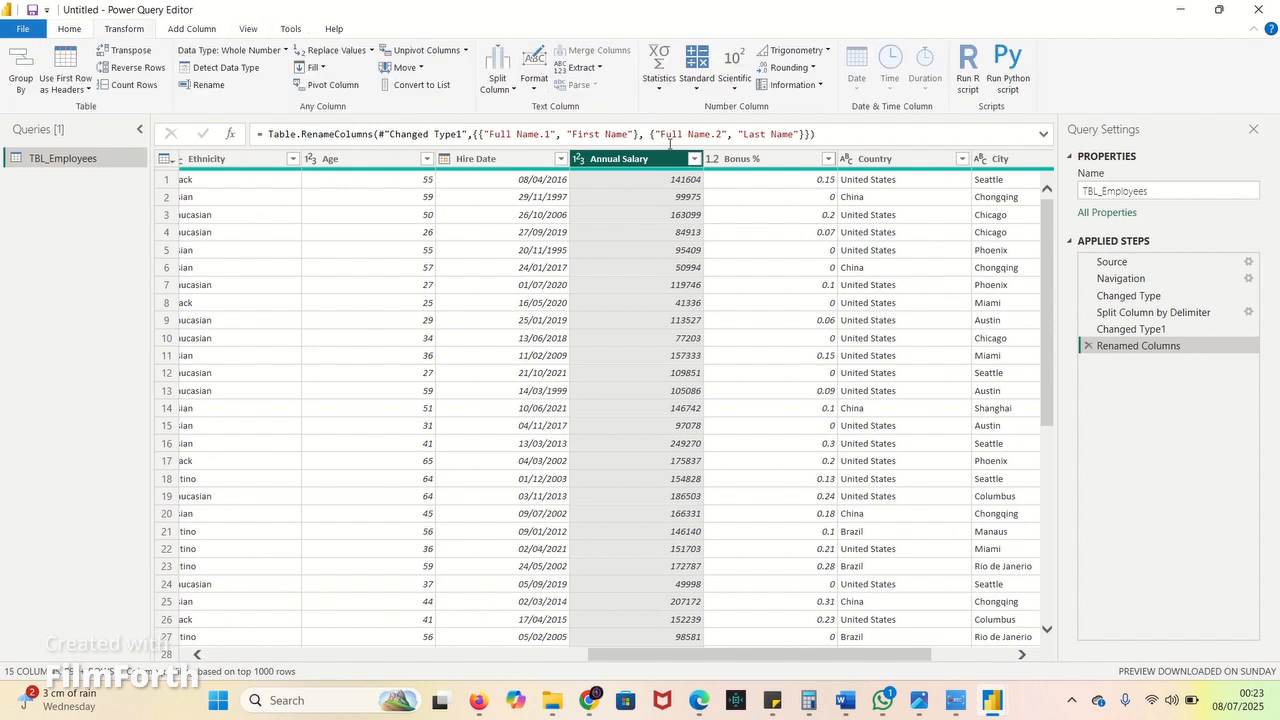
left_click(696, 88)
left_click(660, 88)
left_click(660, 88)
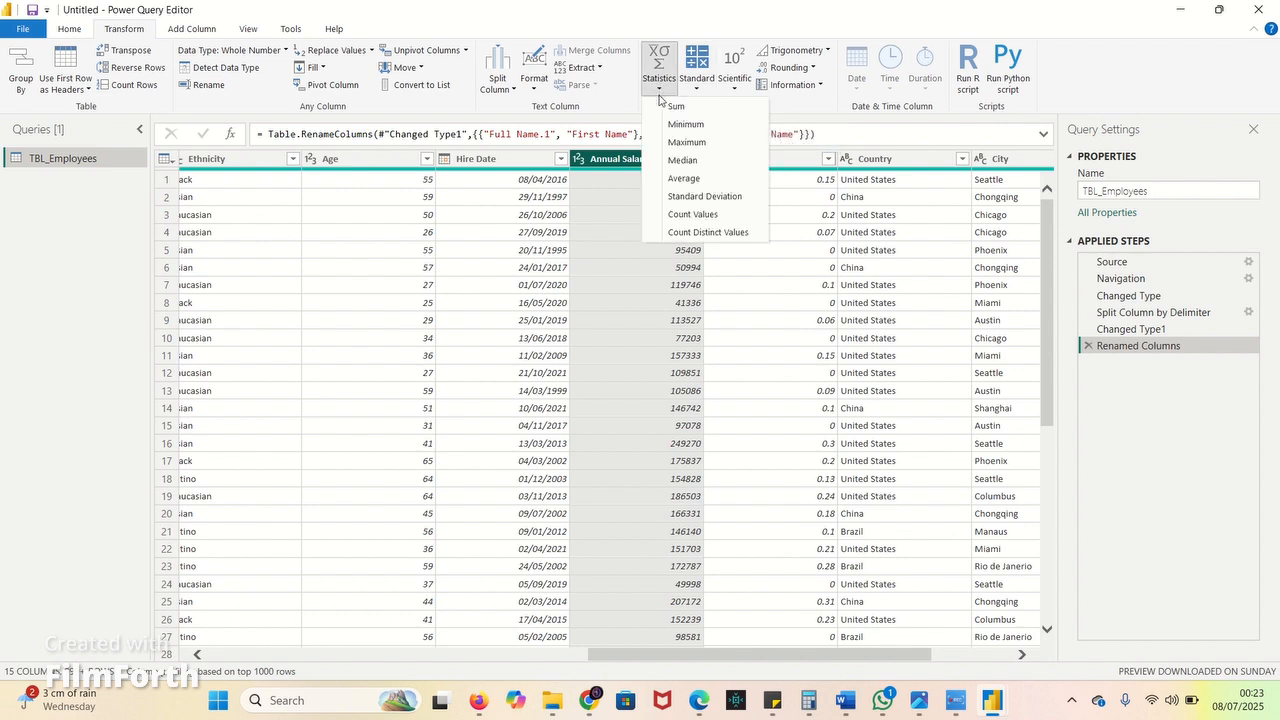
left_click(730, 33)
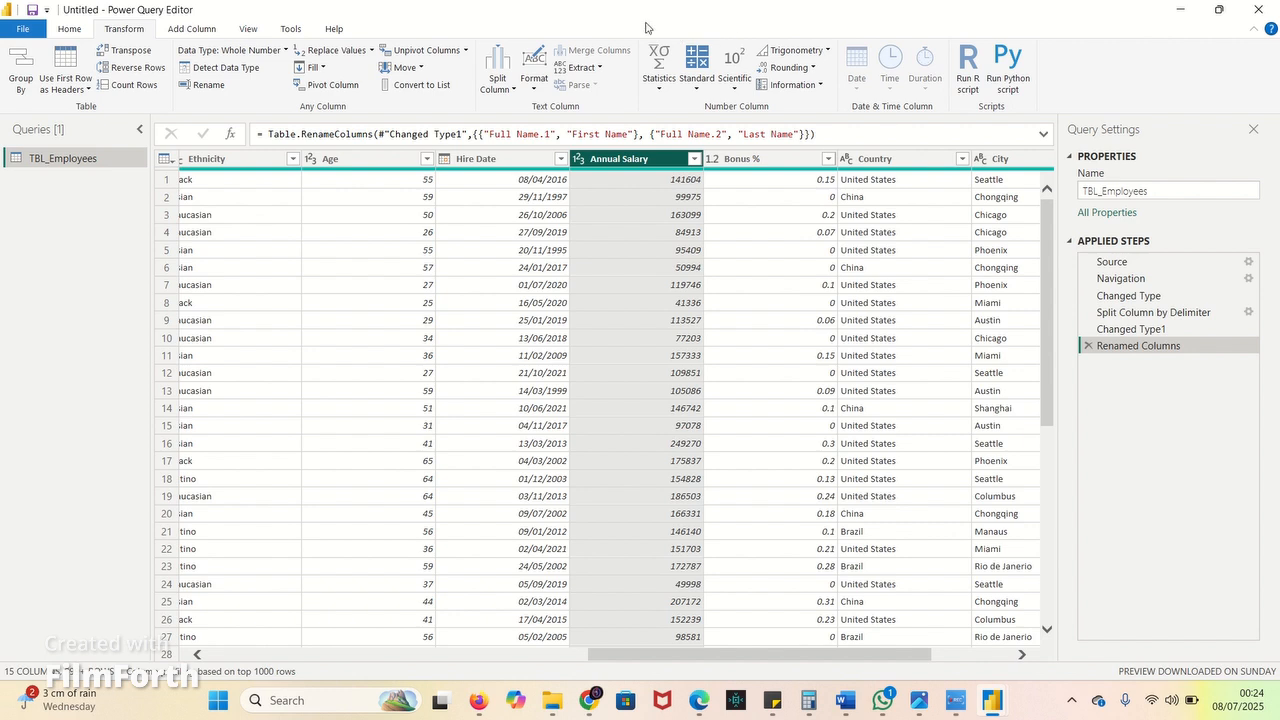
left_click(659, 90)
left_click(678, 107)
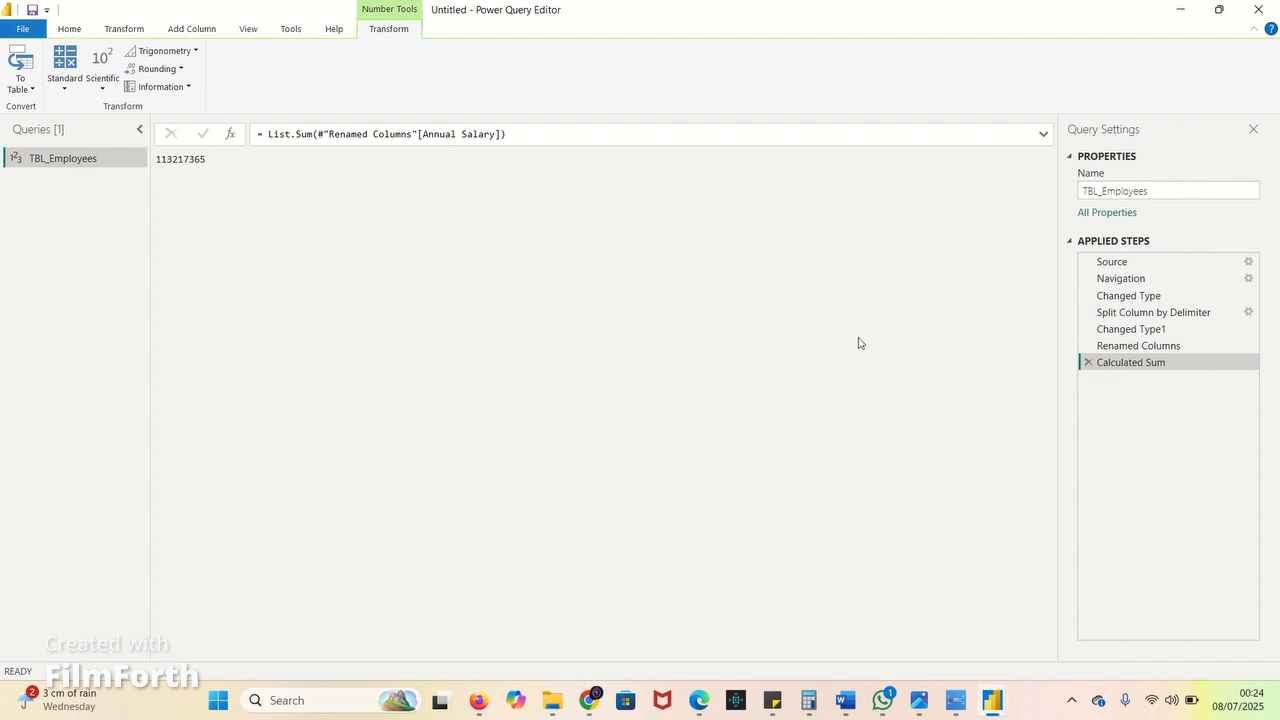
left_click(1089, 363)
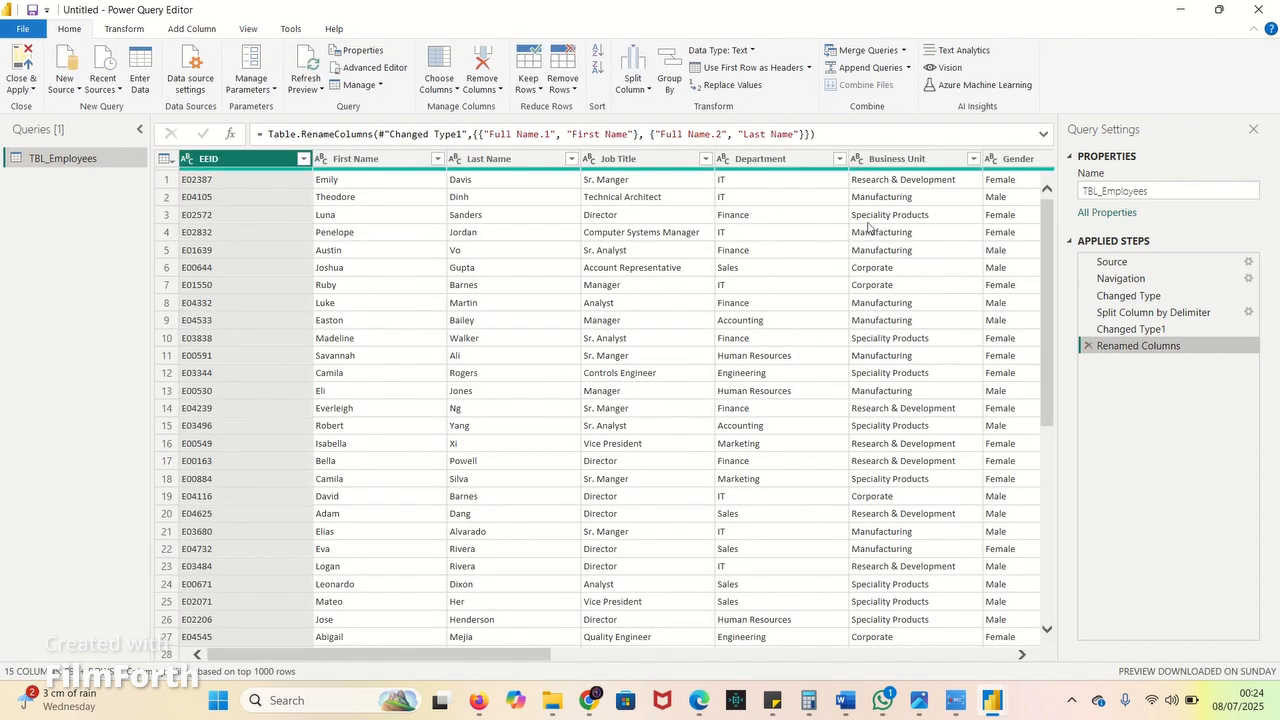
- Calculate the minimum of the Annual Salary column and remove that calculation from the query's applied steps
left_click_drag(519, 660, 841, 654)
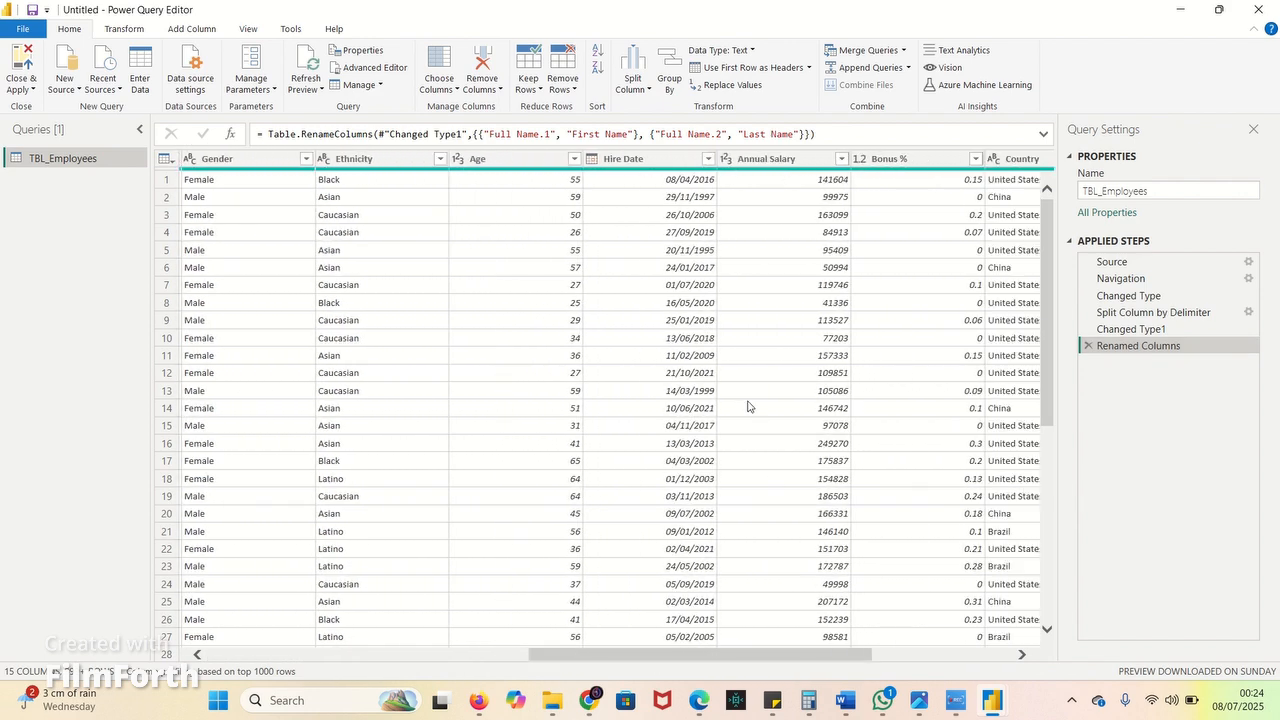
left_click(810, 162)
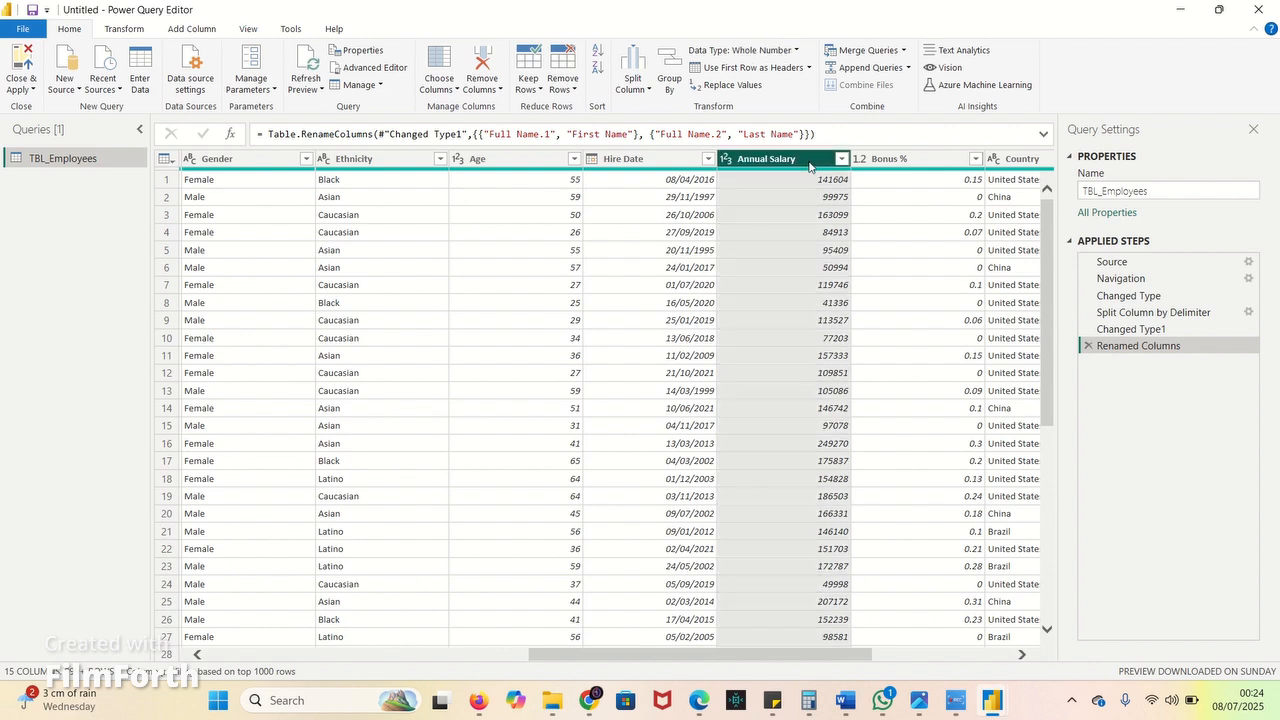
left_click(113, 29)
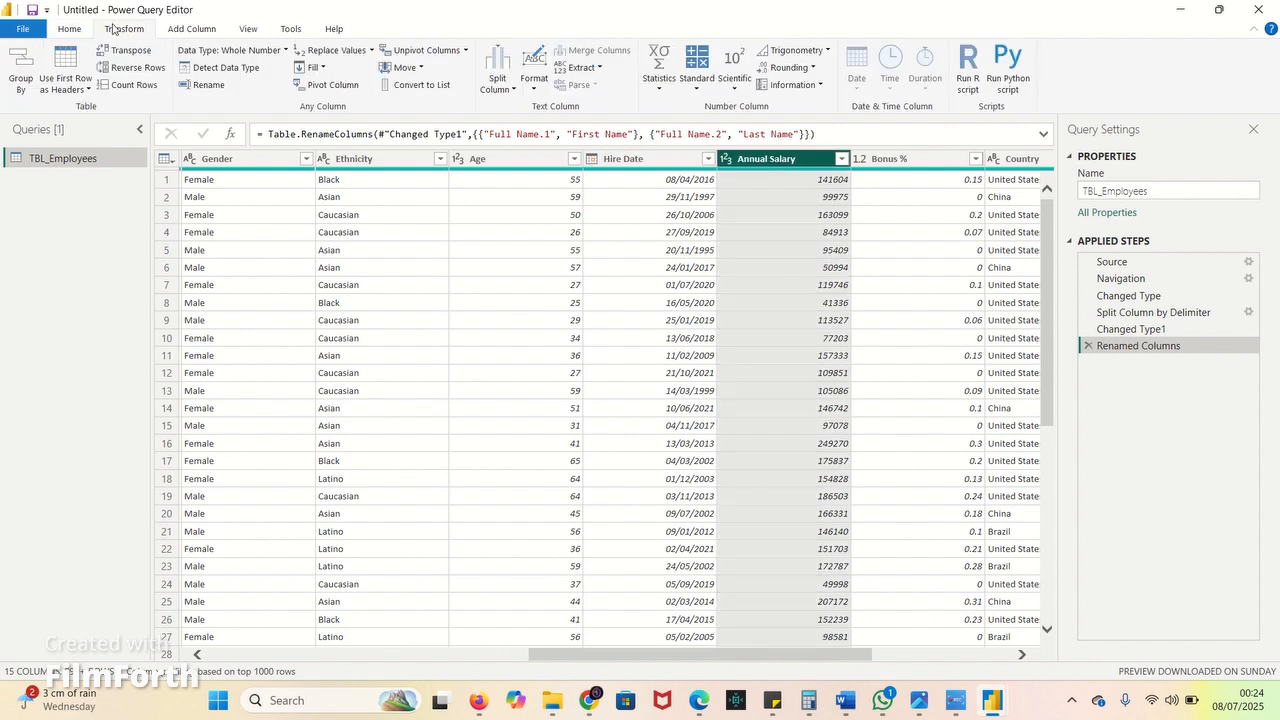
left_click(668, 91)
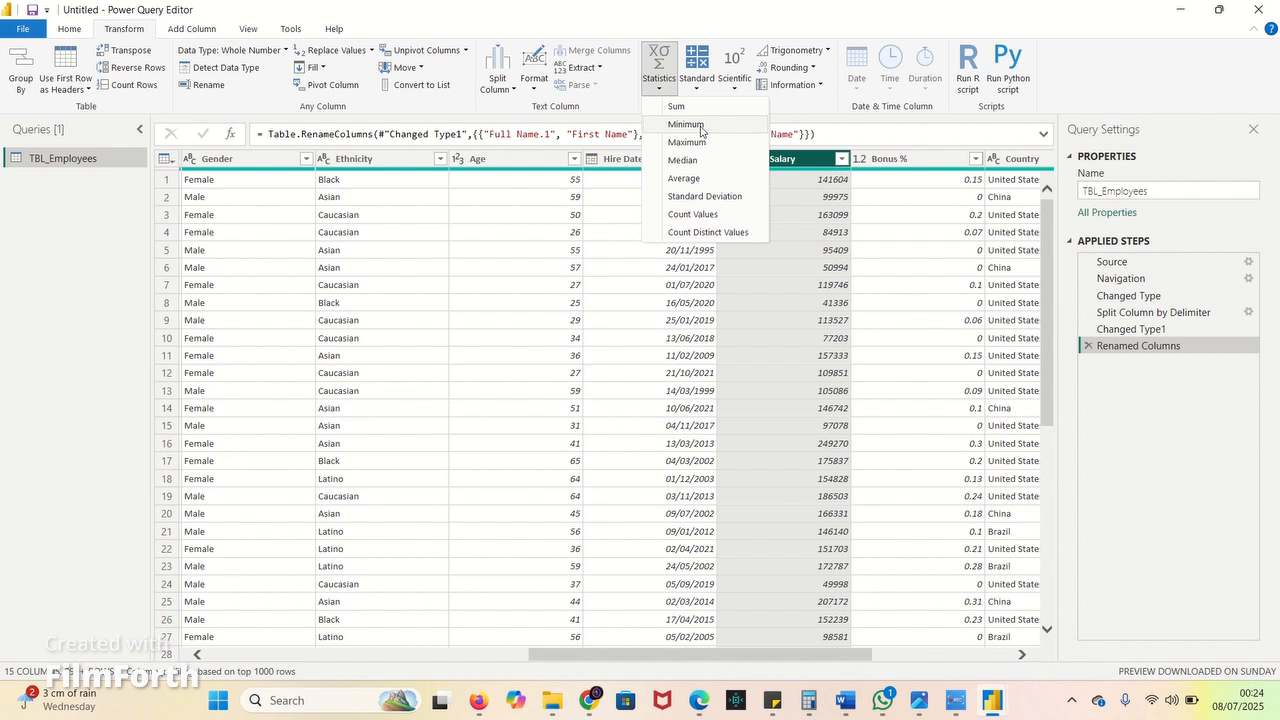
left_click(700, 126)
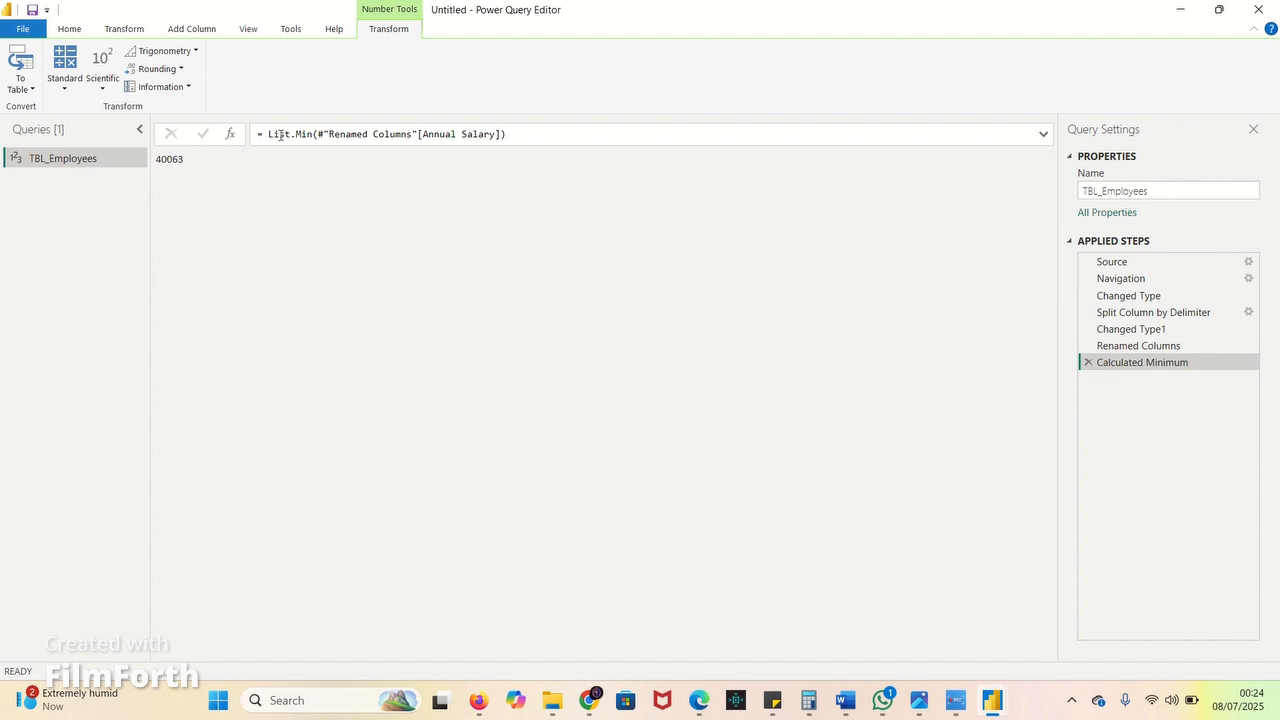
left_click(1088, 362)
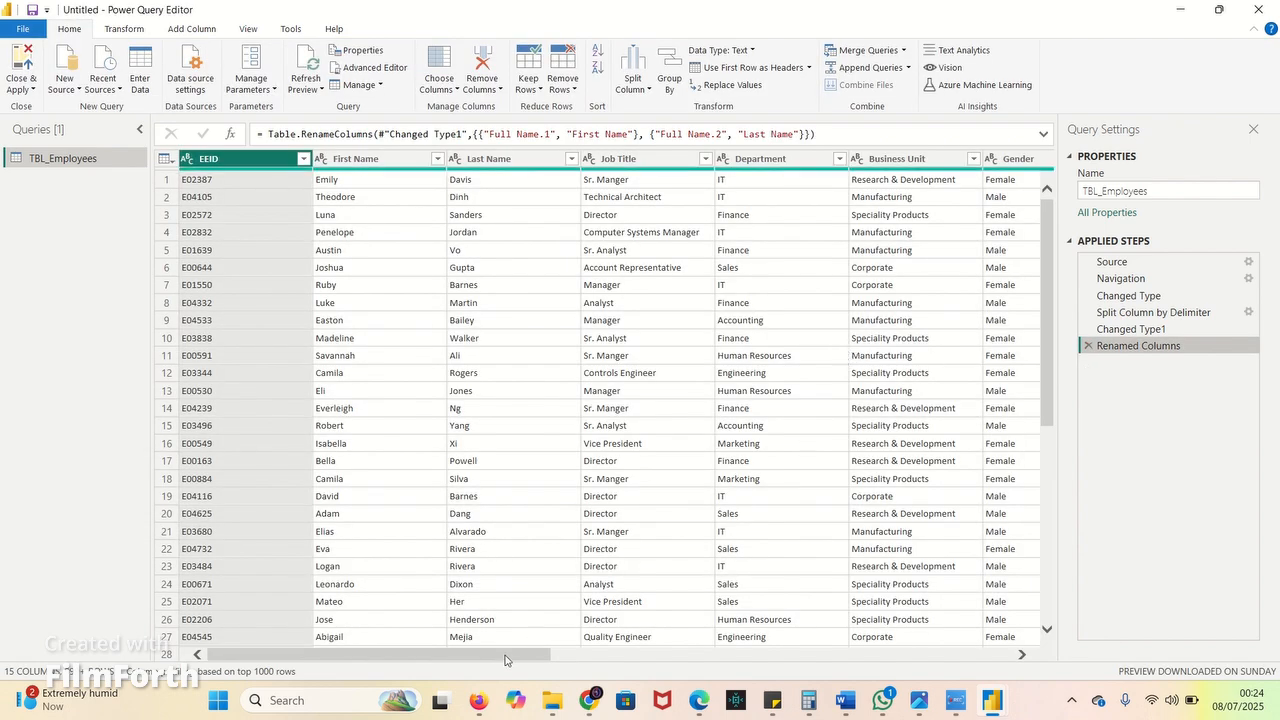
- Calculate the maximum of the Annual Salary column and remove that calculation from the query's applied steps
left_click_drag(508, 655, 822, 682)
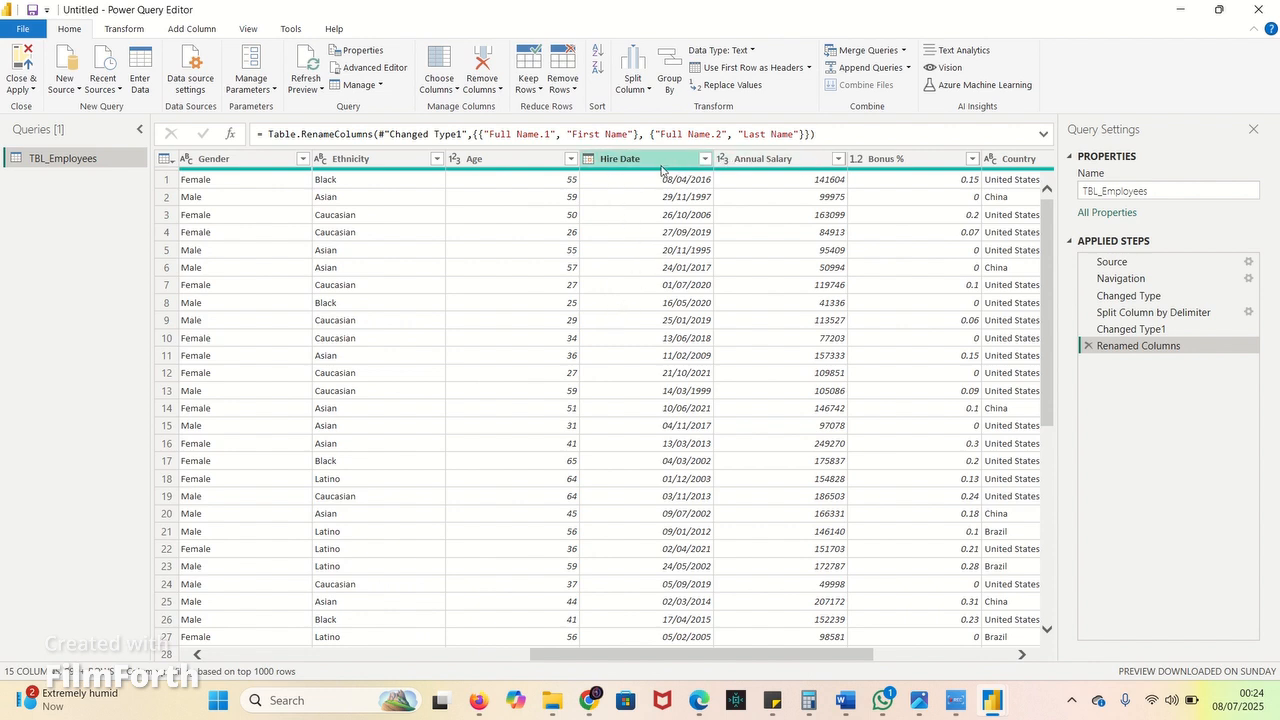
left_click(816, 156)
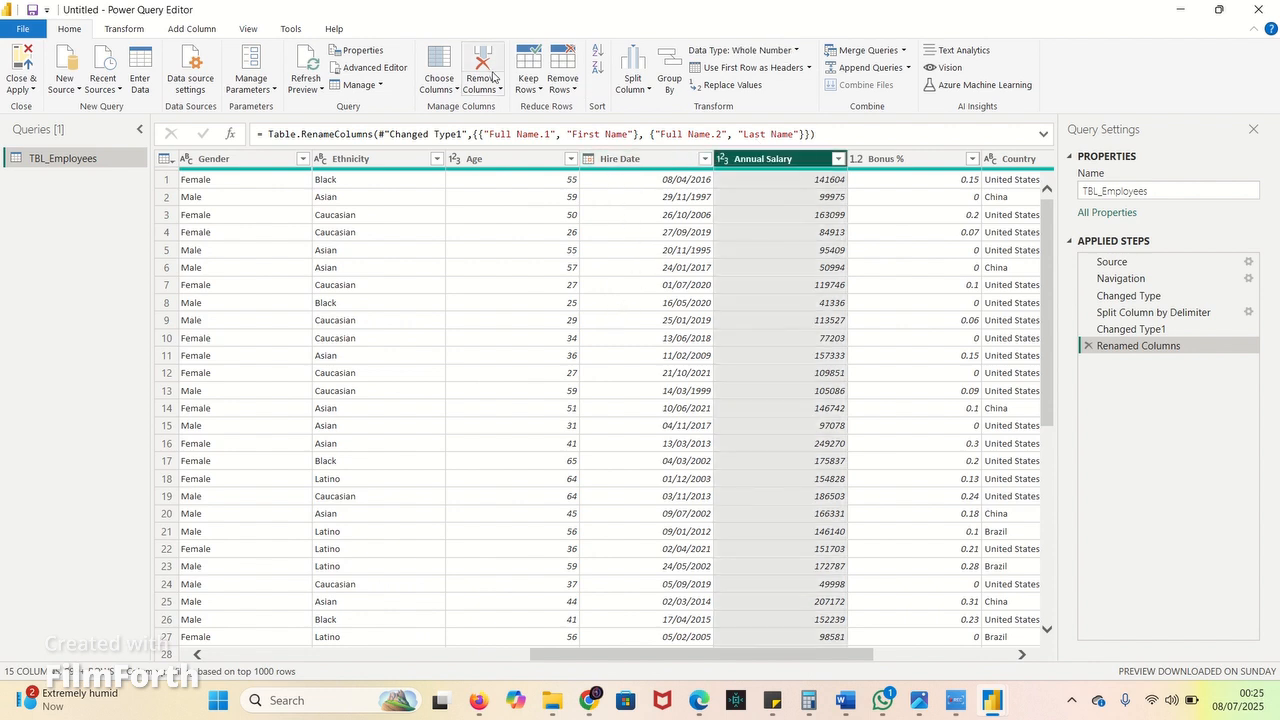
left_click(115, 37)
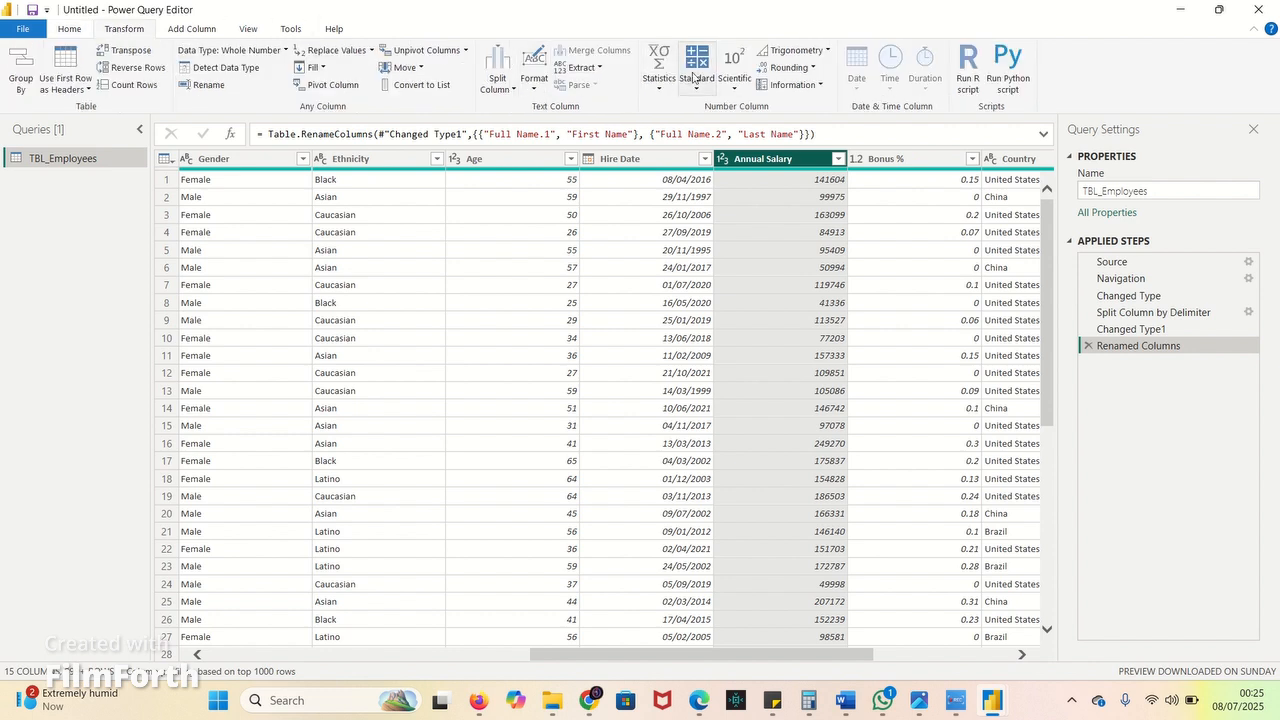
left_click(659, 93)
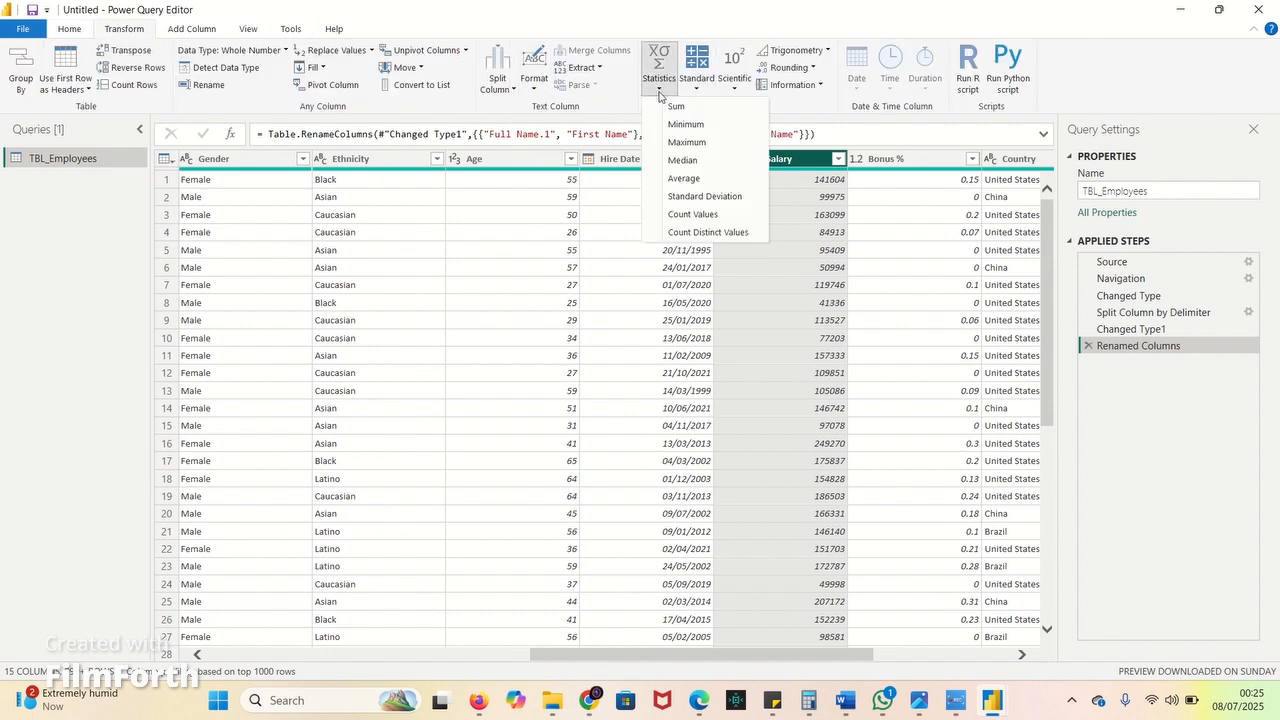
left_click(698, 143)
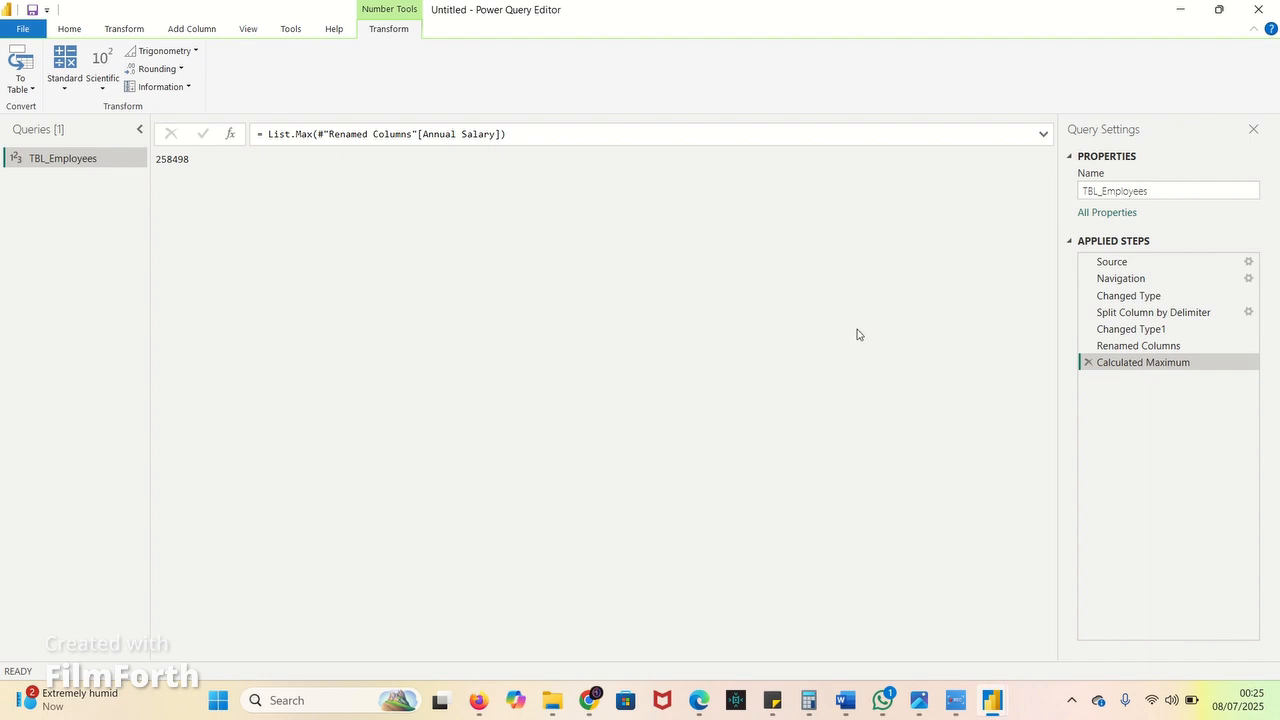
left_click(1087, 364)
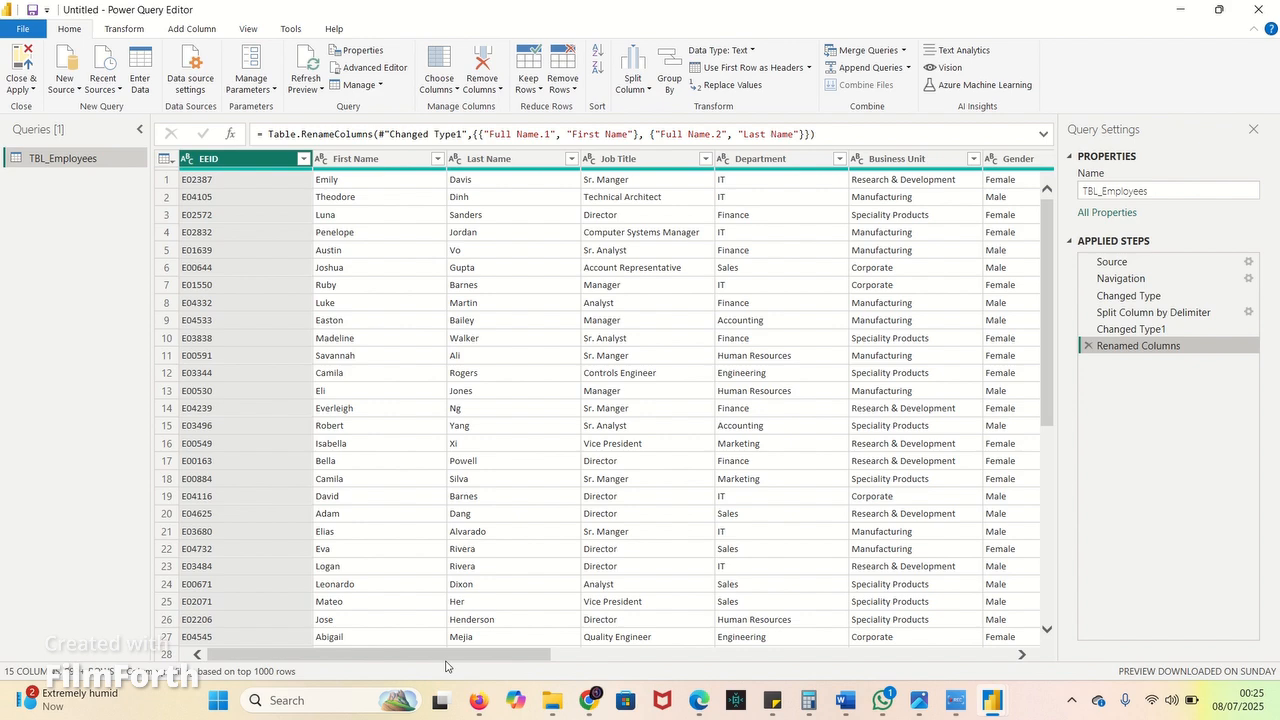
- Square the values in the Age column and remove that calculation from the query's applied steps
left_click(124, 30)
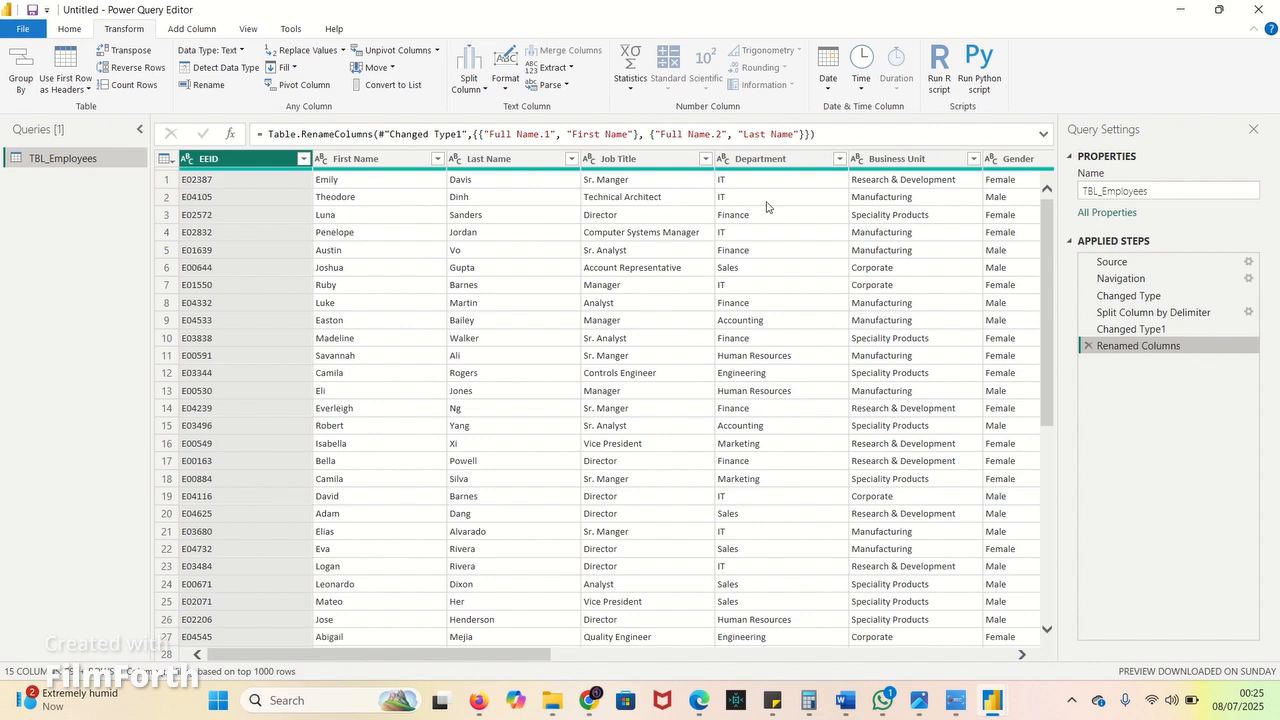
left_click_drag(519, 657, 854, 656)
left_click(512, 163)
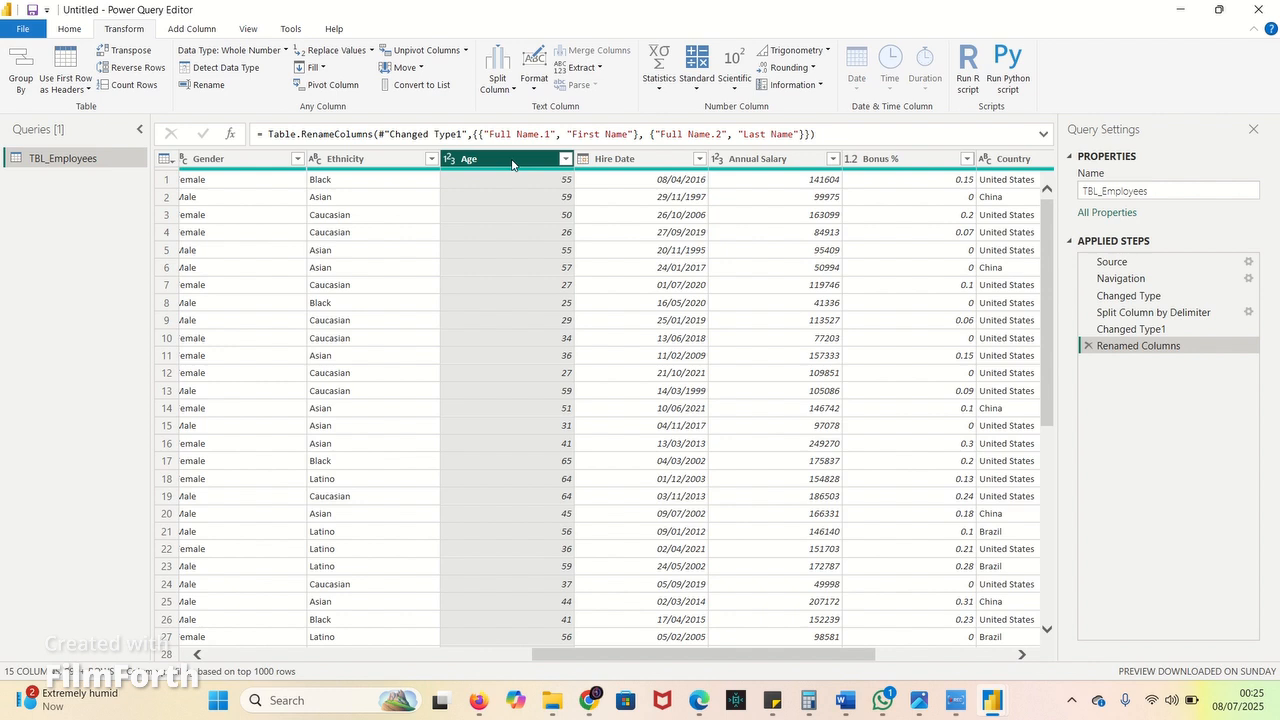
left_click(736, 92)
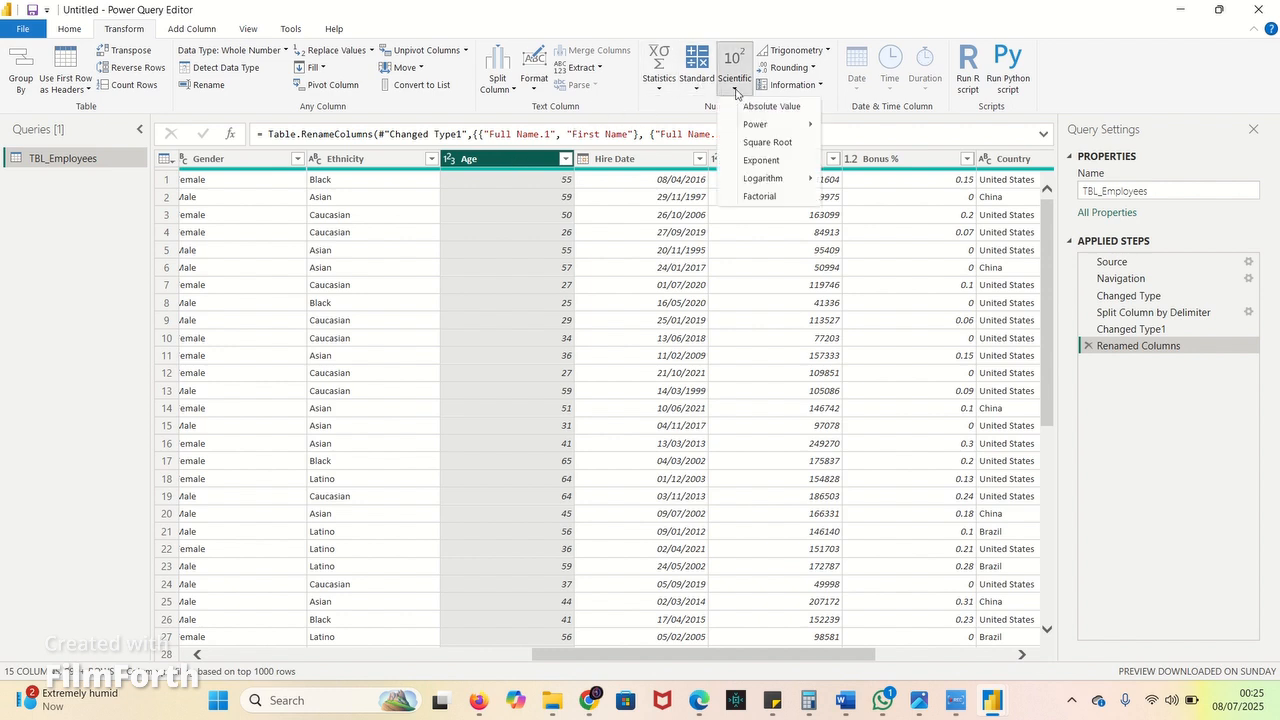
mouse_move(774, 127)
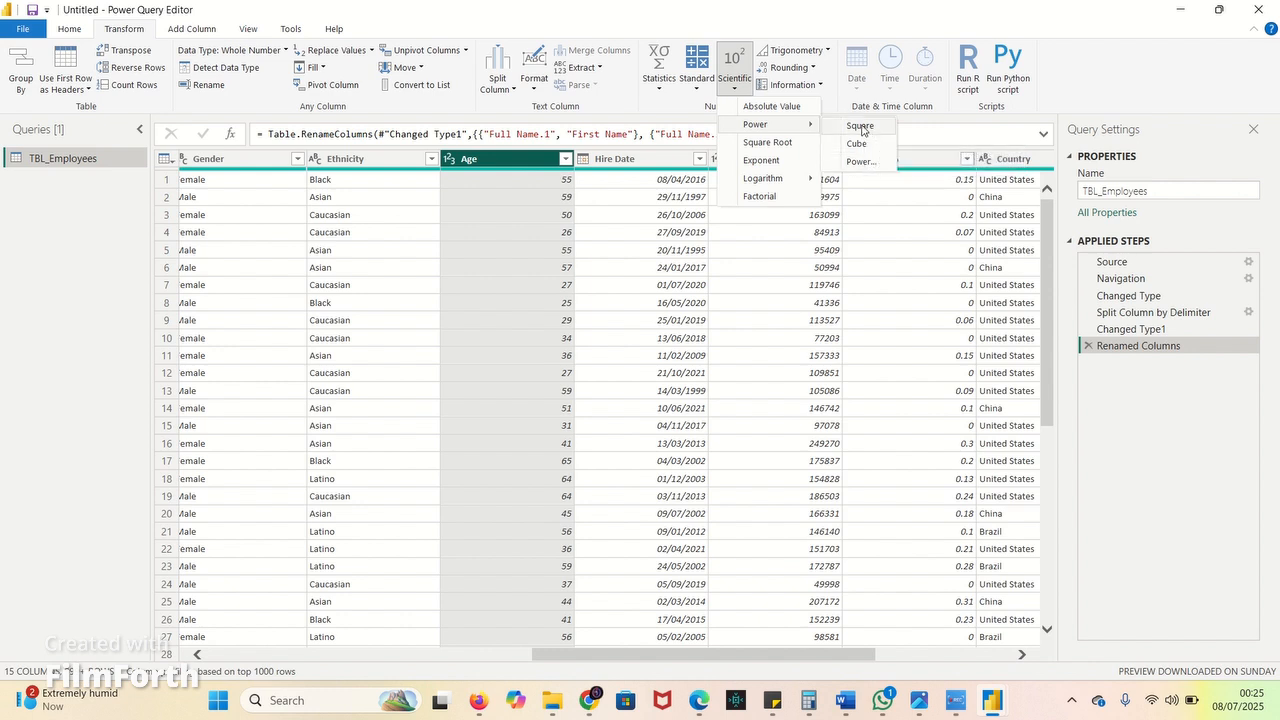
left_click(861, 126)
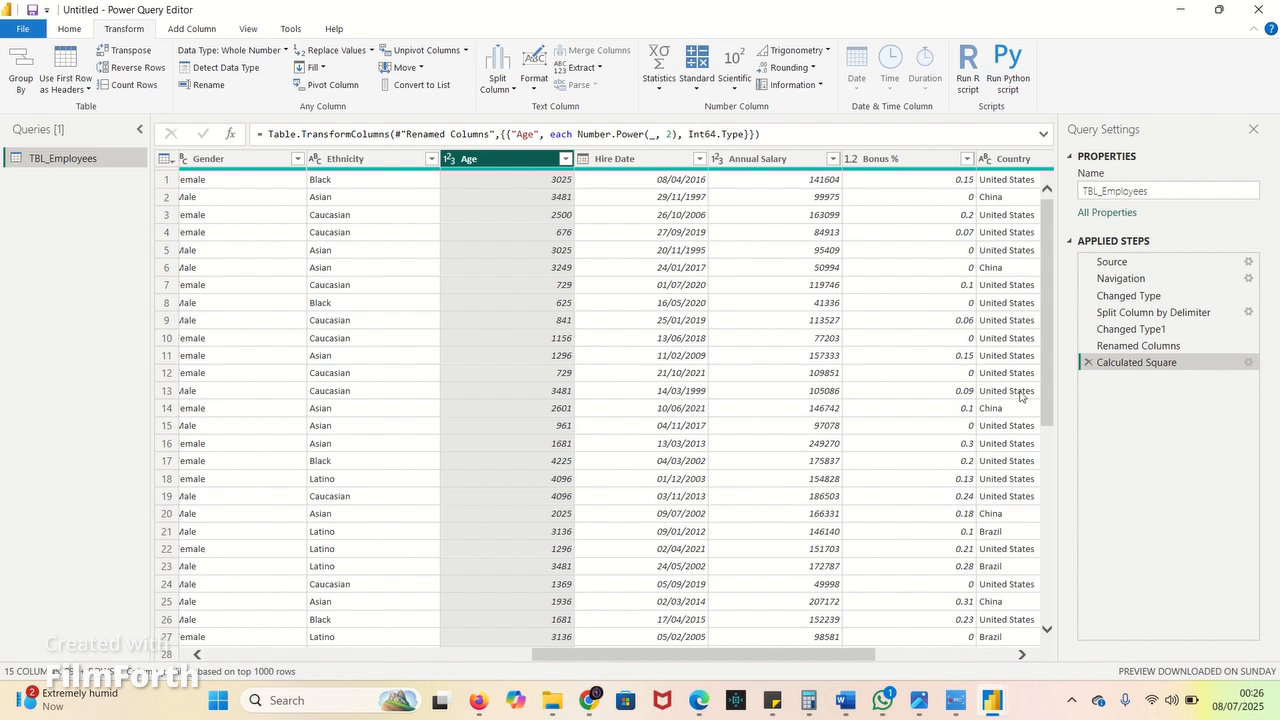
left_click(1088, 362)
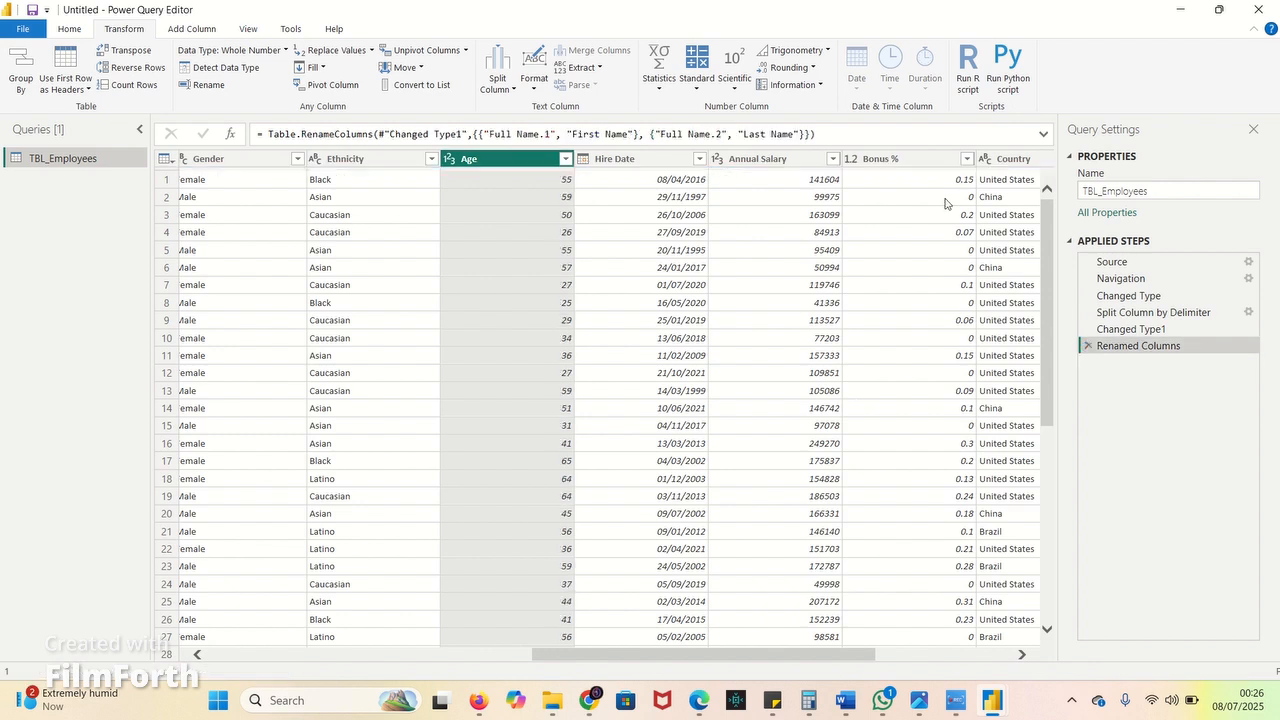
- Cube the values in the Age column and remove that calculation from the query's applied steps
left_click(736, 89)
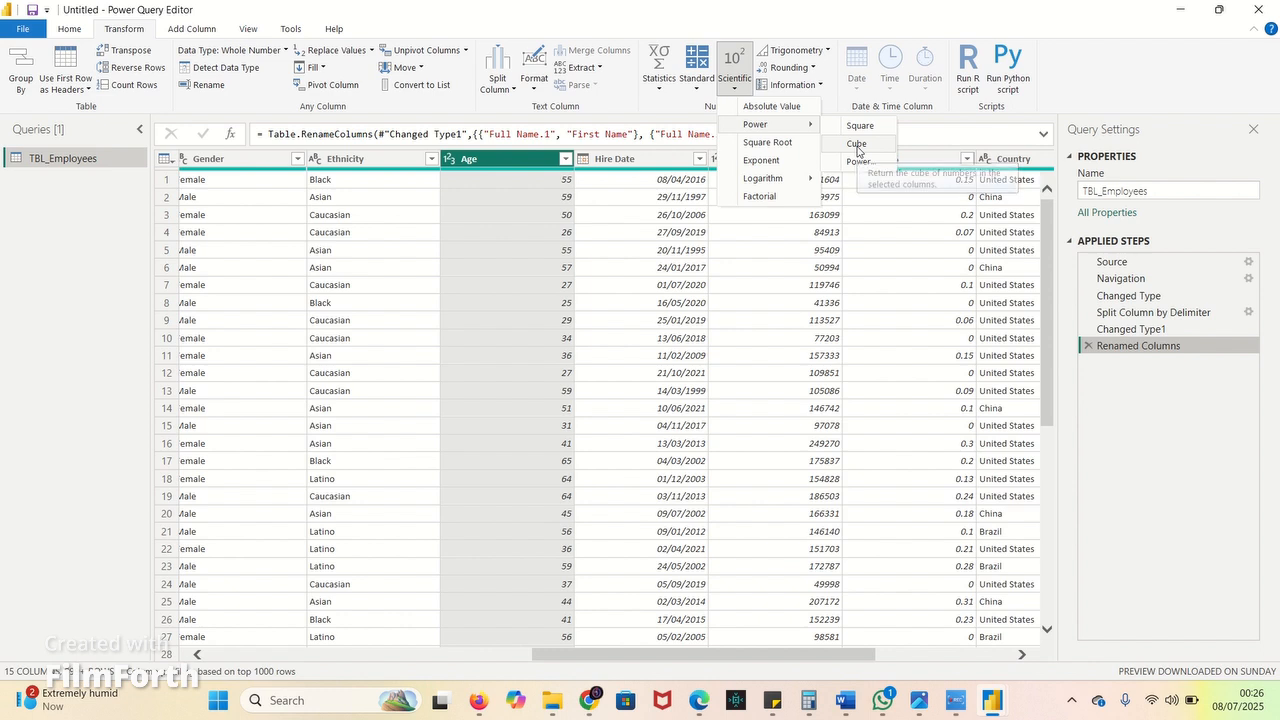
left_click(857, 144)
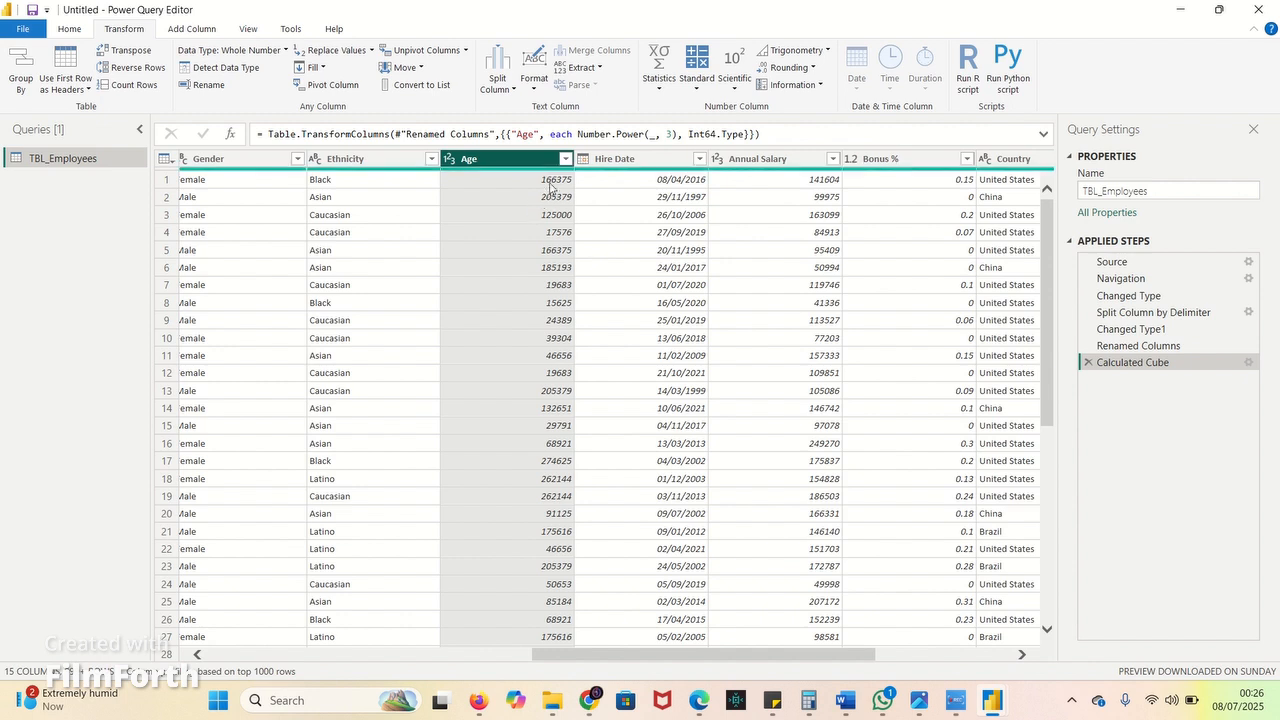
left_click(1087, 367)
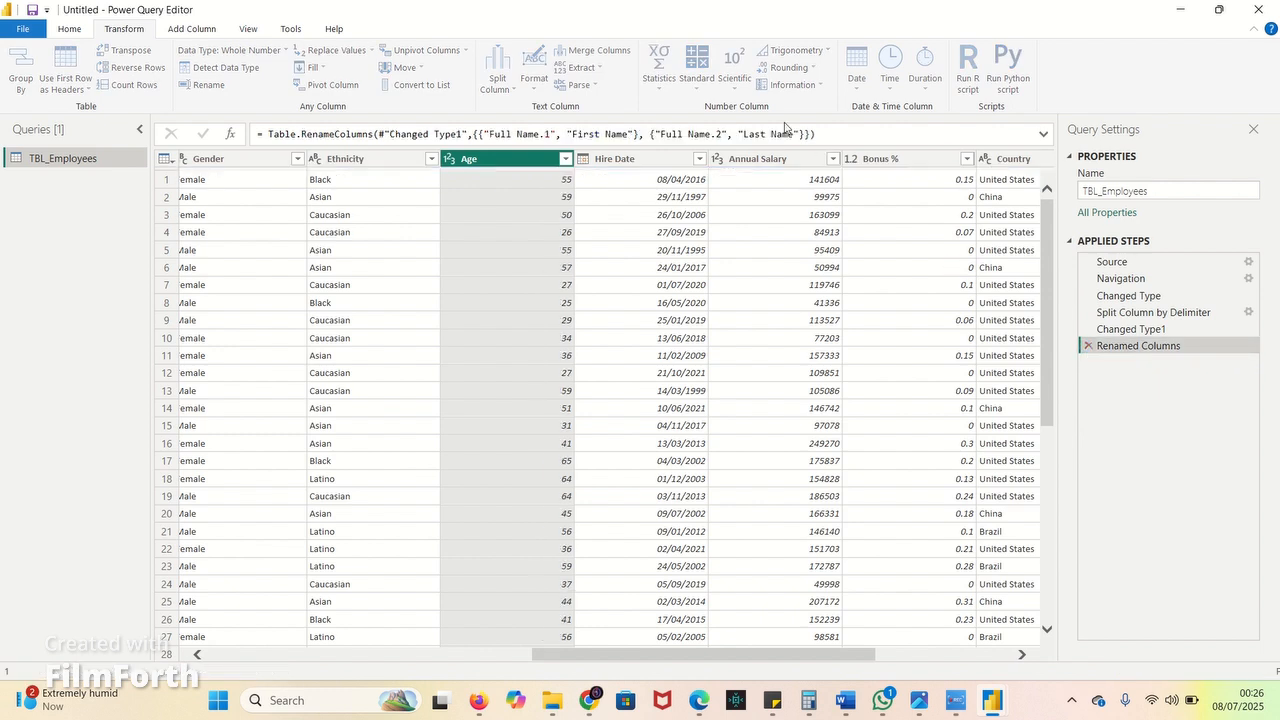
- Convert the Age column to square roots typed as Whole Number, and remove both changes from the query's applied steps
left_click(742, 88)
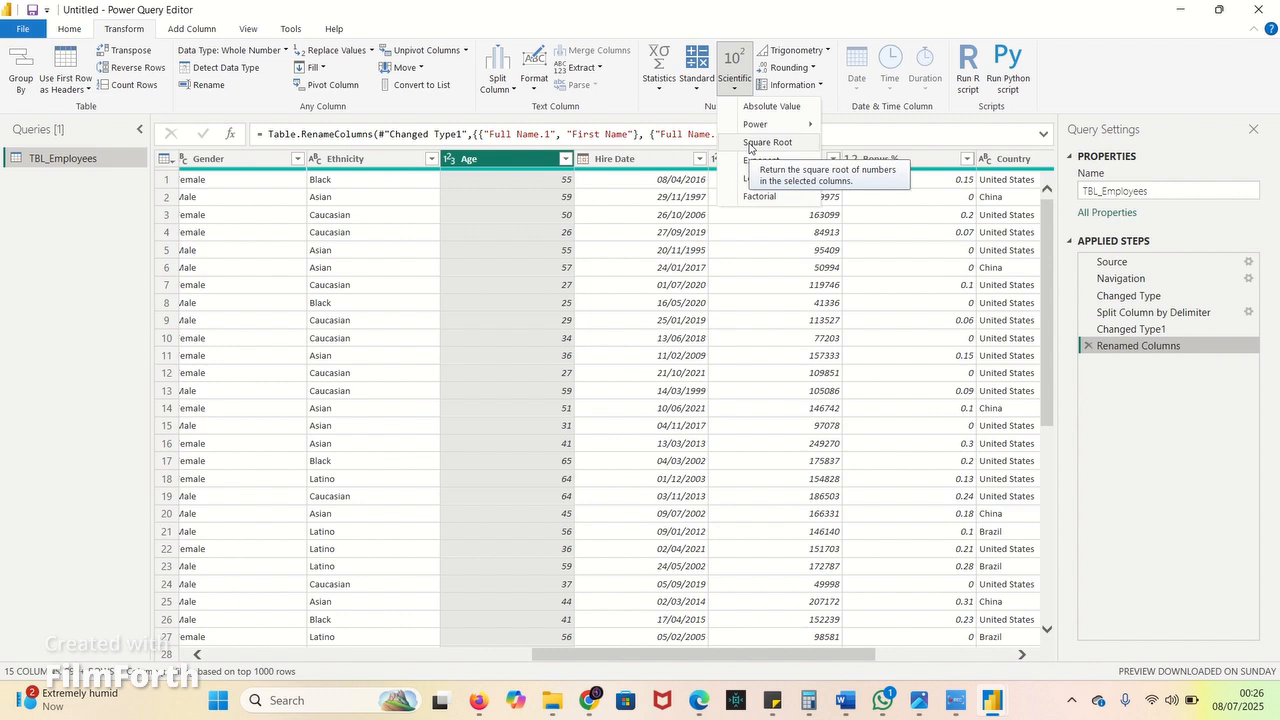
left_click(750, 143)
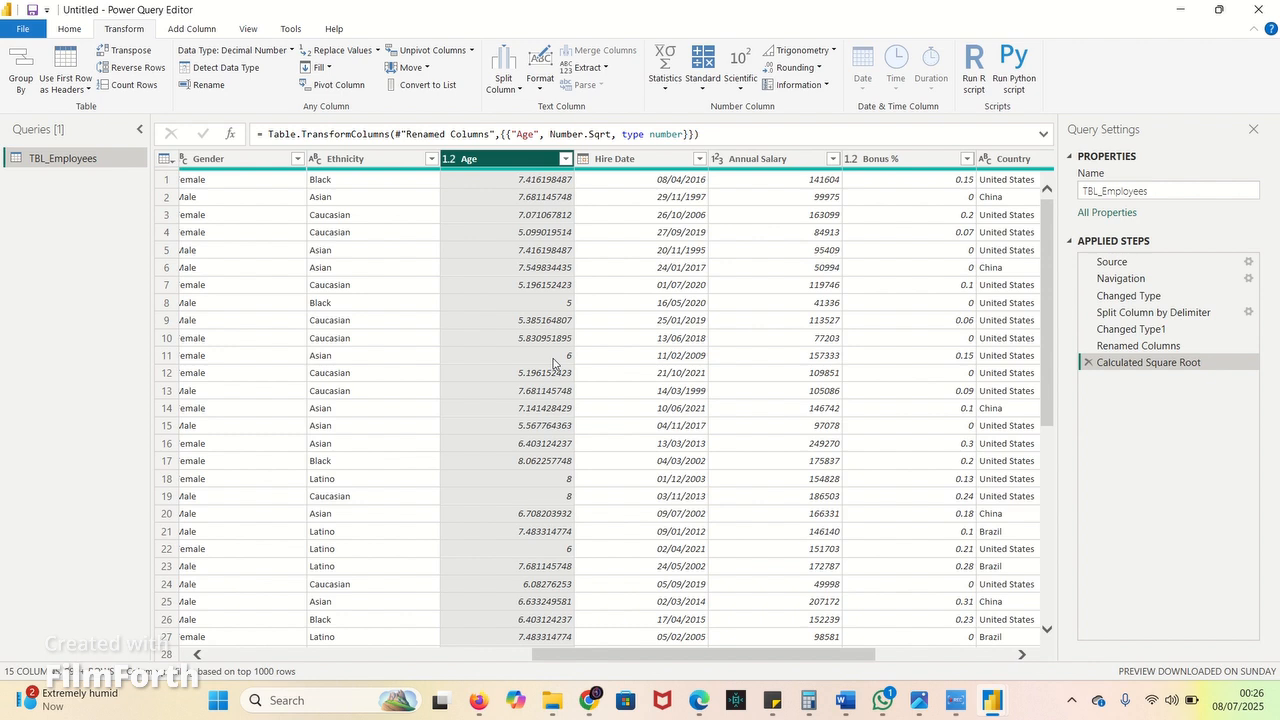
left_click(449, 162)
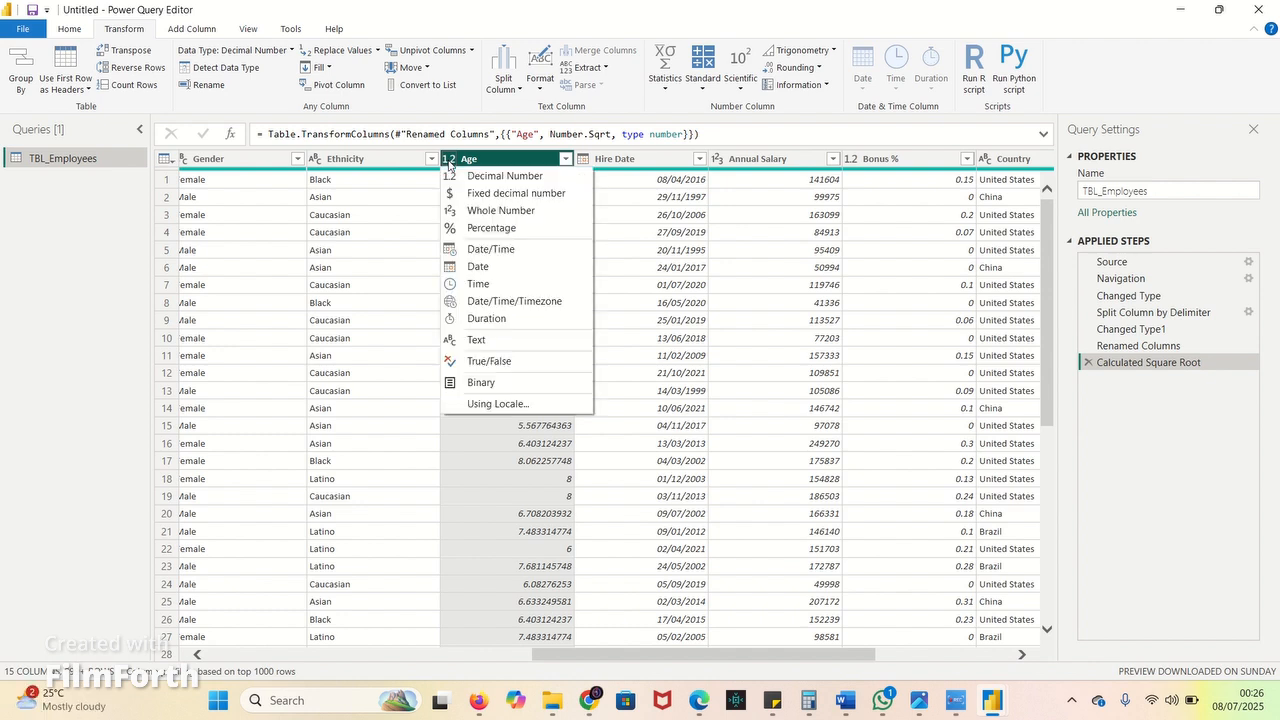
left_click(483, 211)
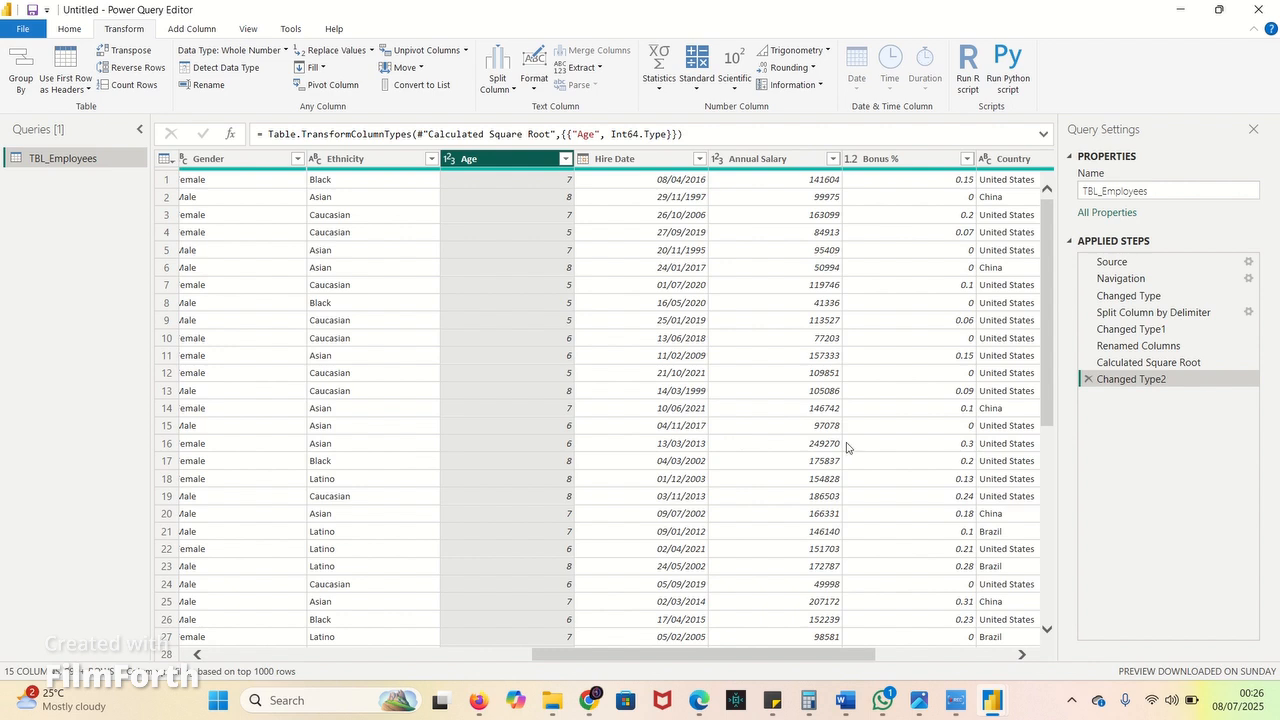
left_click(1088, 381)
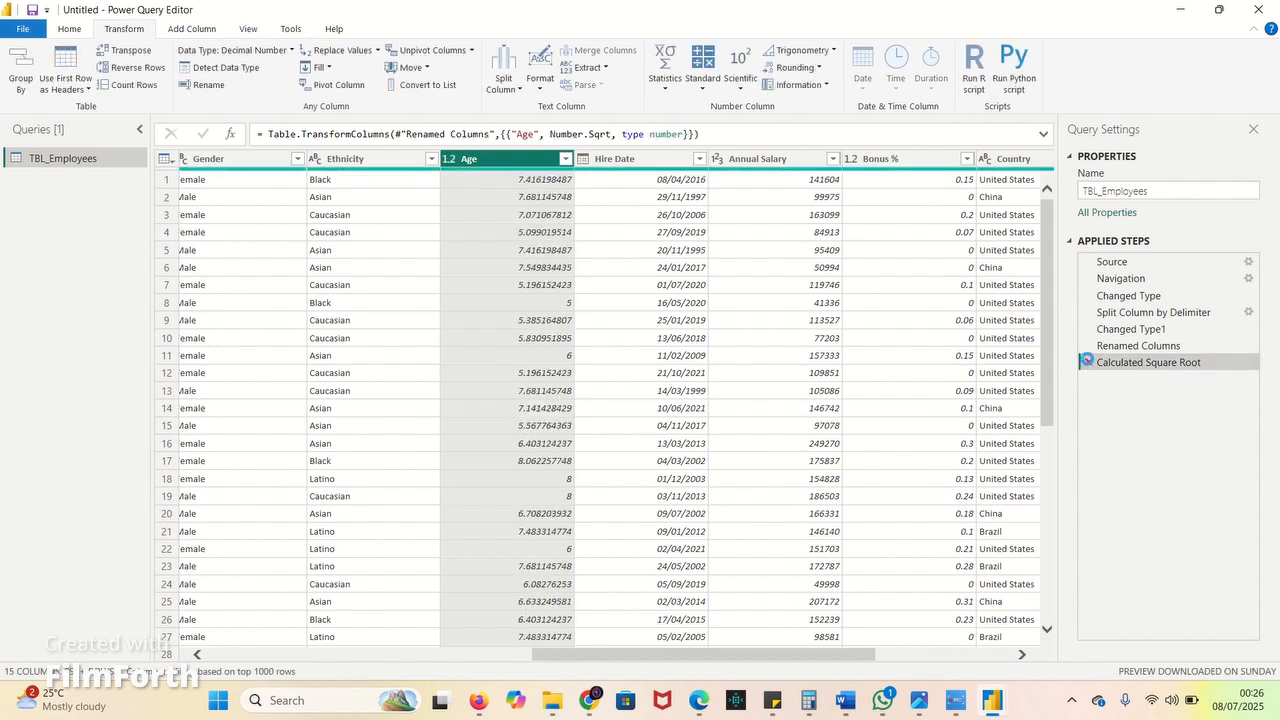
left_click(1088, 363)
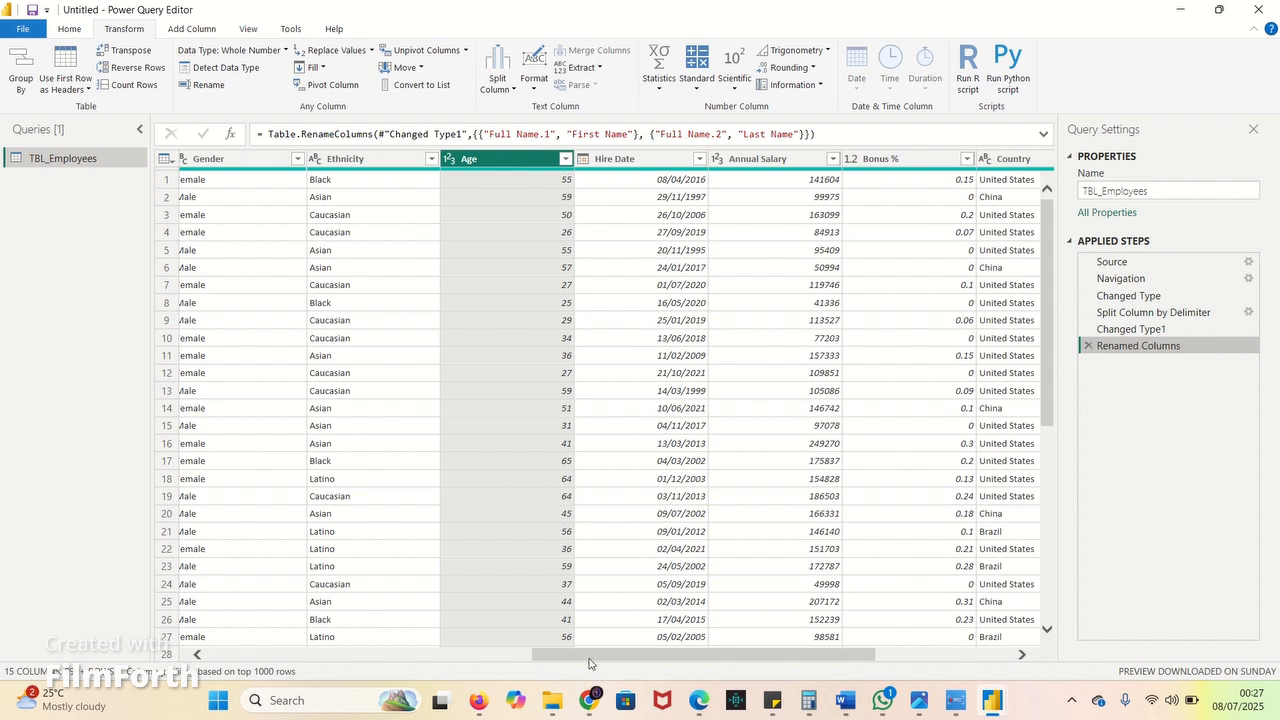
- Duplicate the Age column as a new column in the employees table
mouse_move(589, 658)
left_mouse_down()
mouse_move(545, 655)
mouse_move(567, 655)
left_mouse_up()
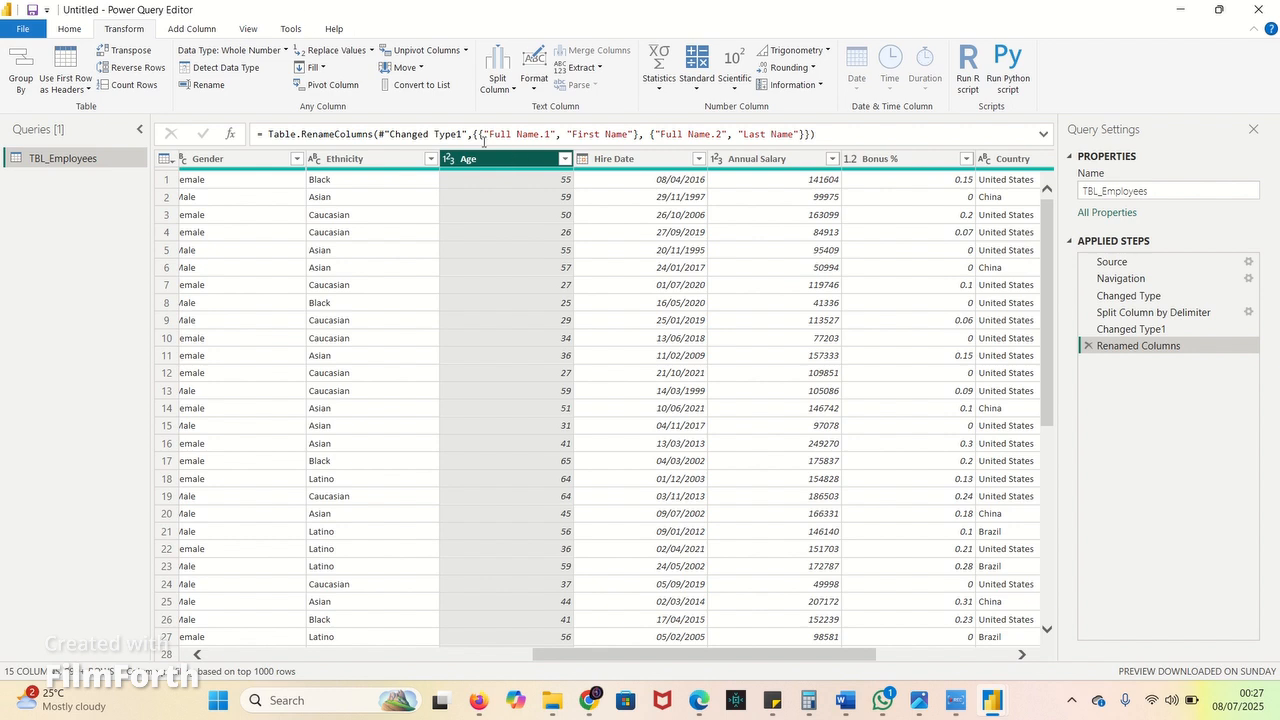
left_click(192, 29)
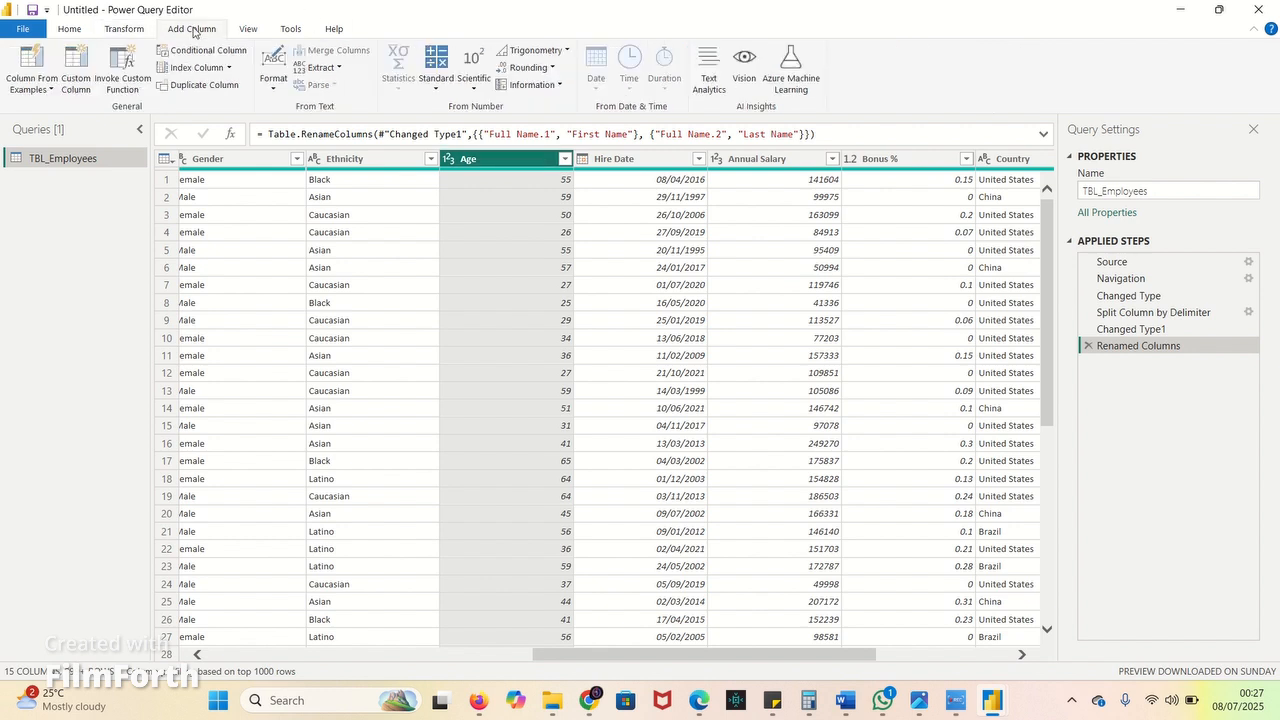
left_click(206, 86)
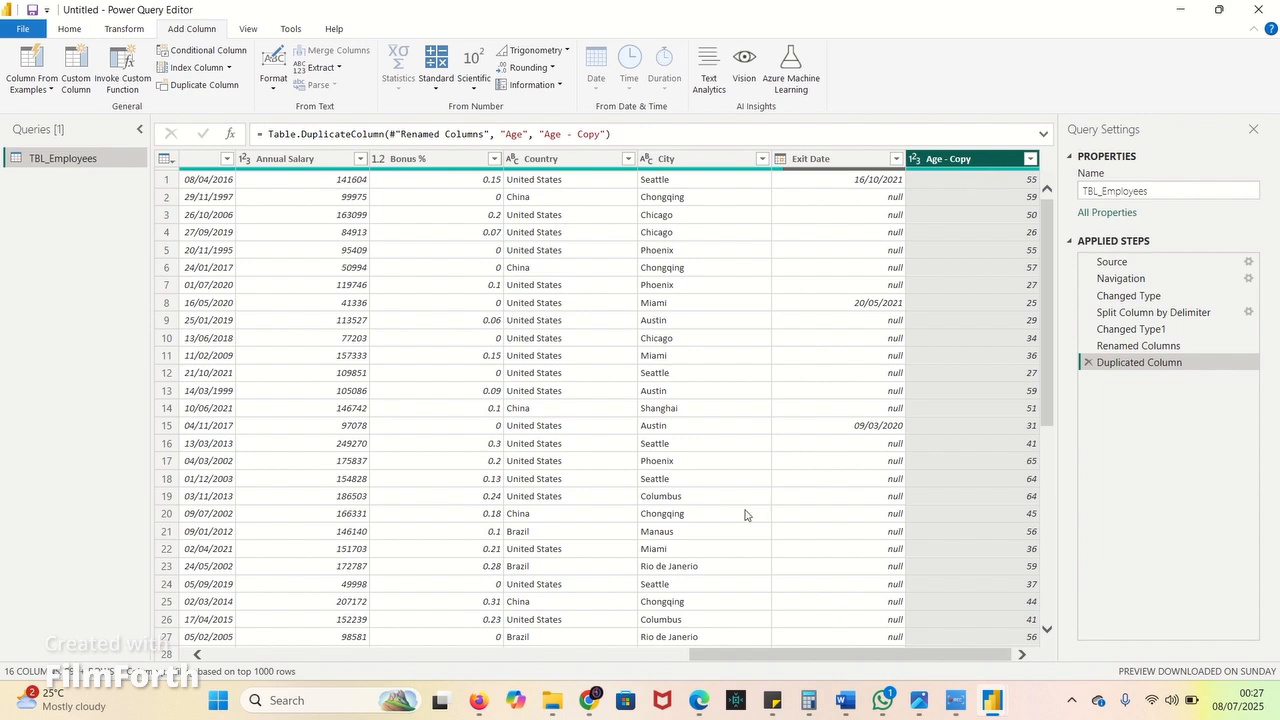
- Move the original Age column between the Country and City columns
left_click_drag(755, 658, 597, 661)
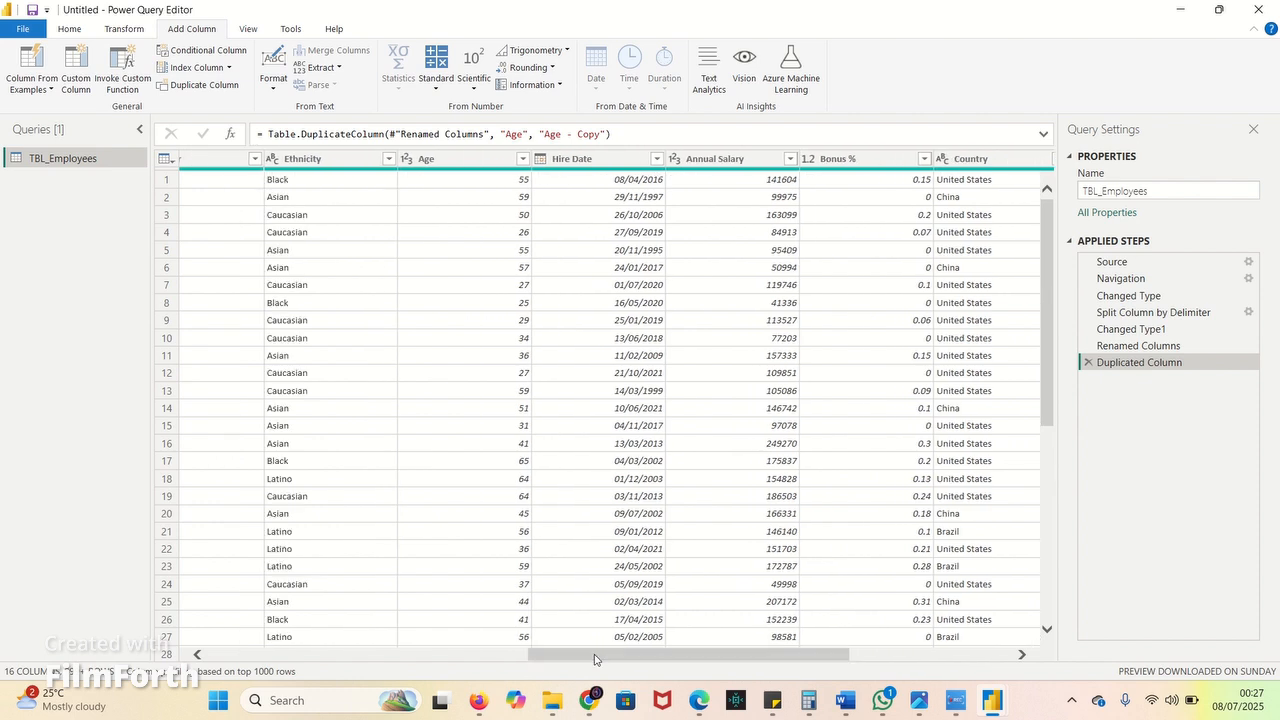
left_click(477, 157)
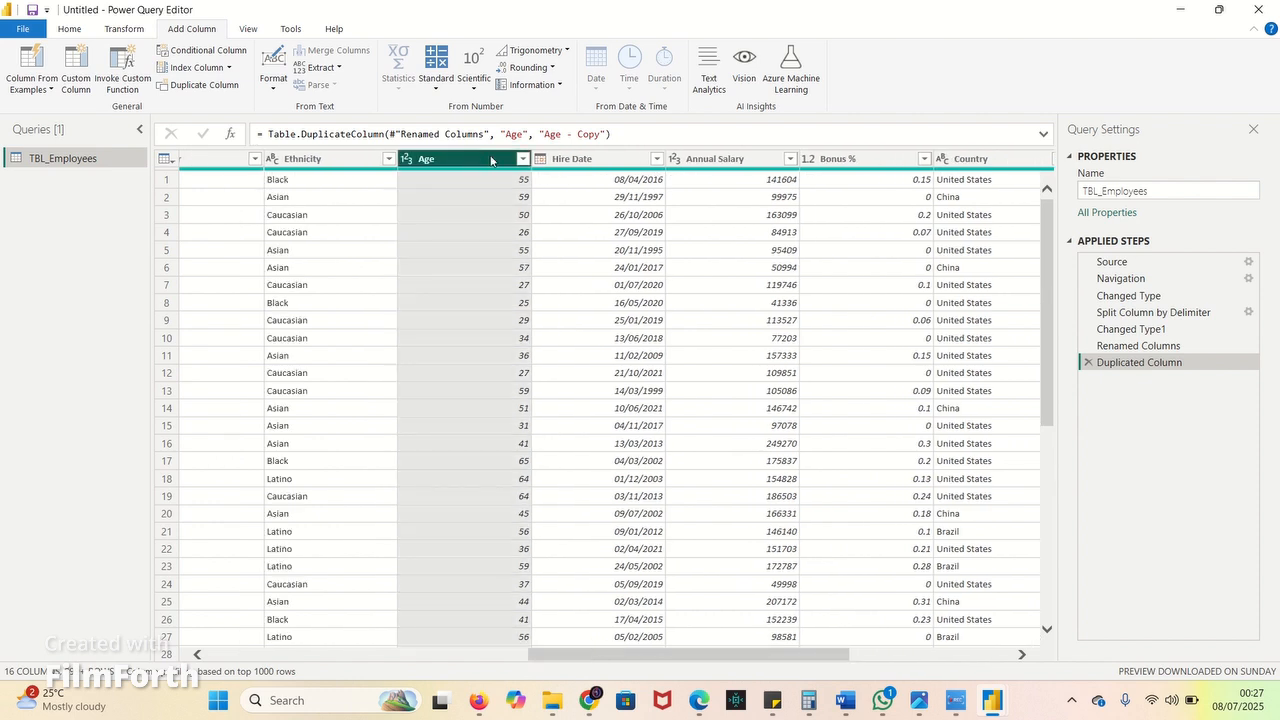
left_click_drag(469, 158, 713, 175)
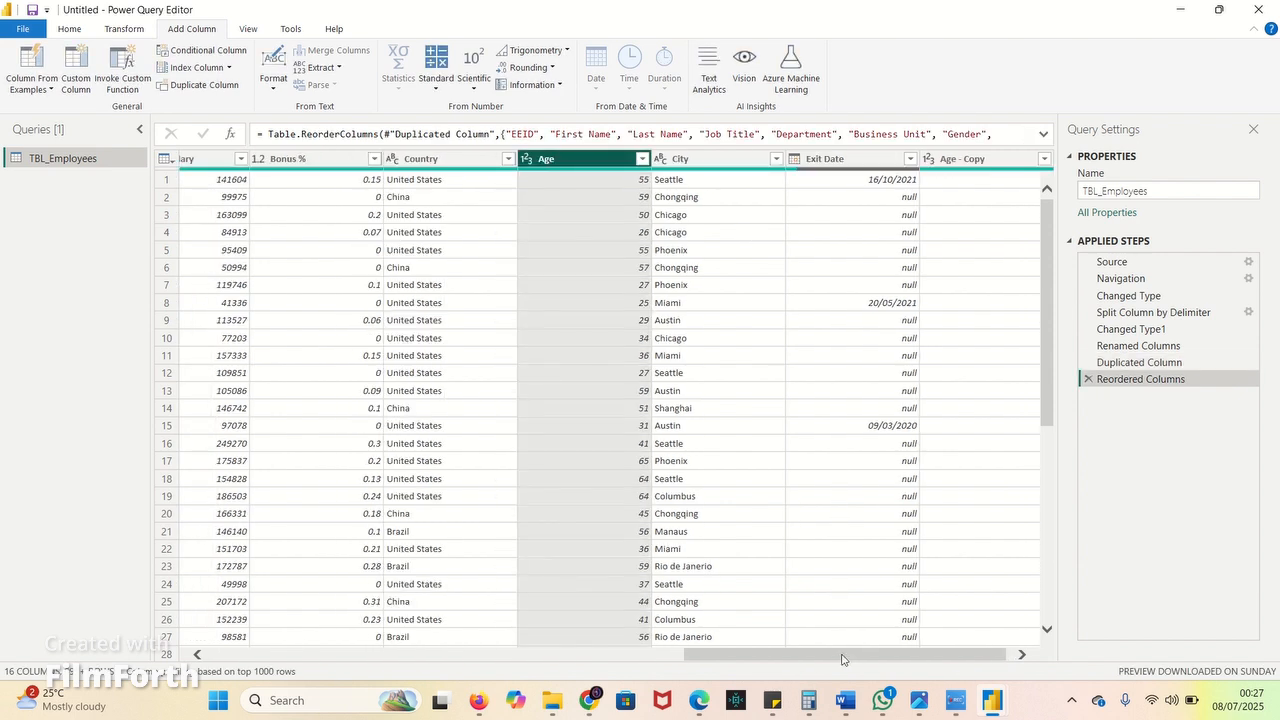
- Add an Is Even column based on Age and remove it from the query's applied steps
left_click_drag(847, 661, 926, 661)
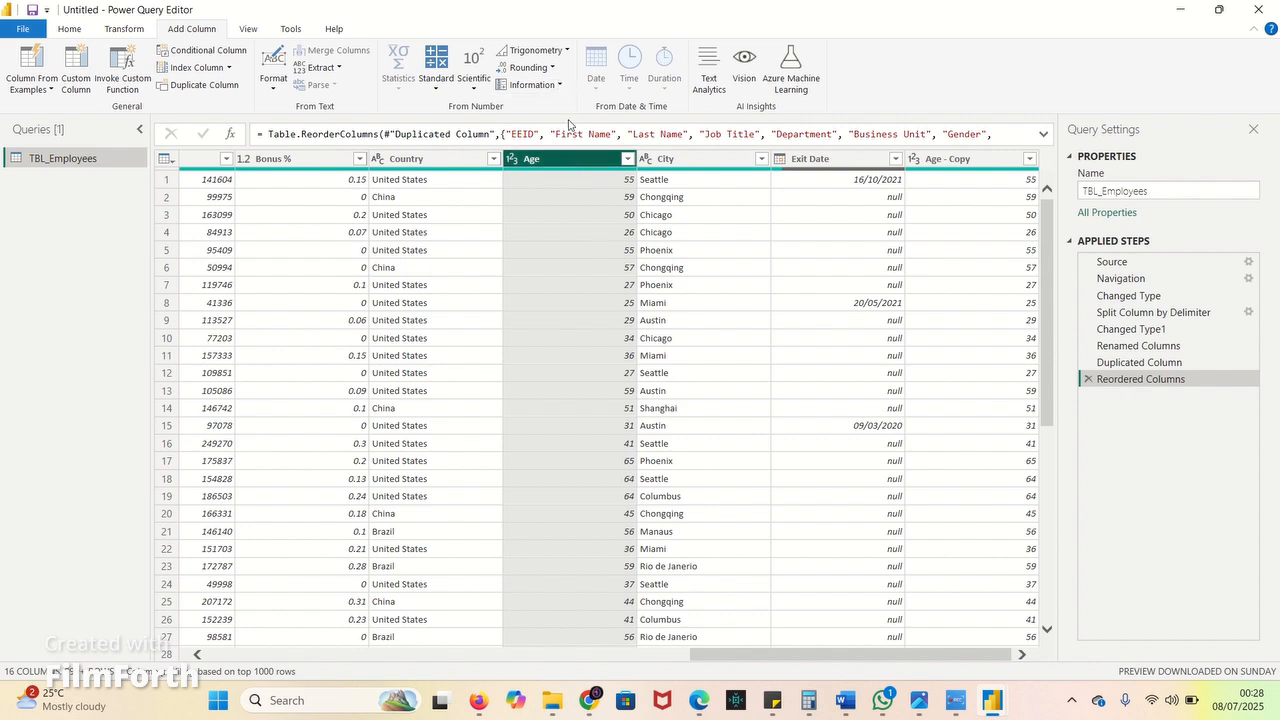
left_click(557, 87)
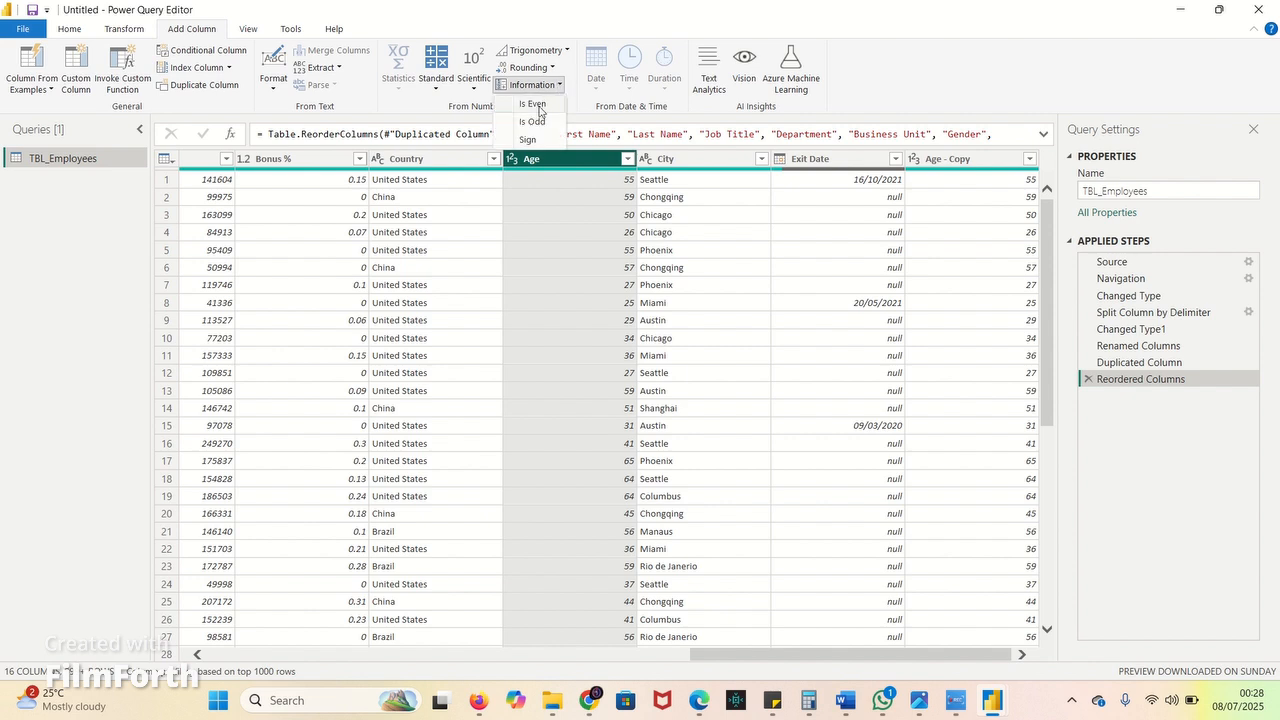
left_click(539, 106)
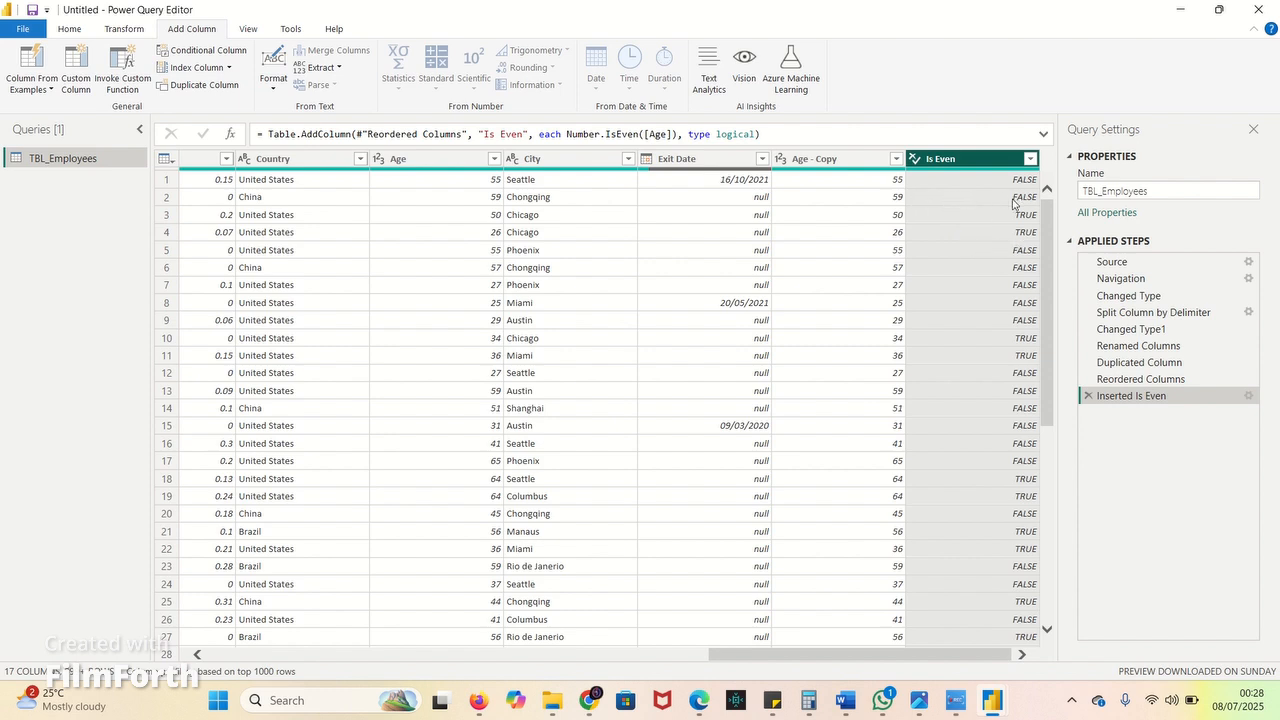
left_click(1088, 396)
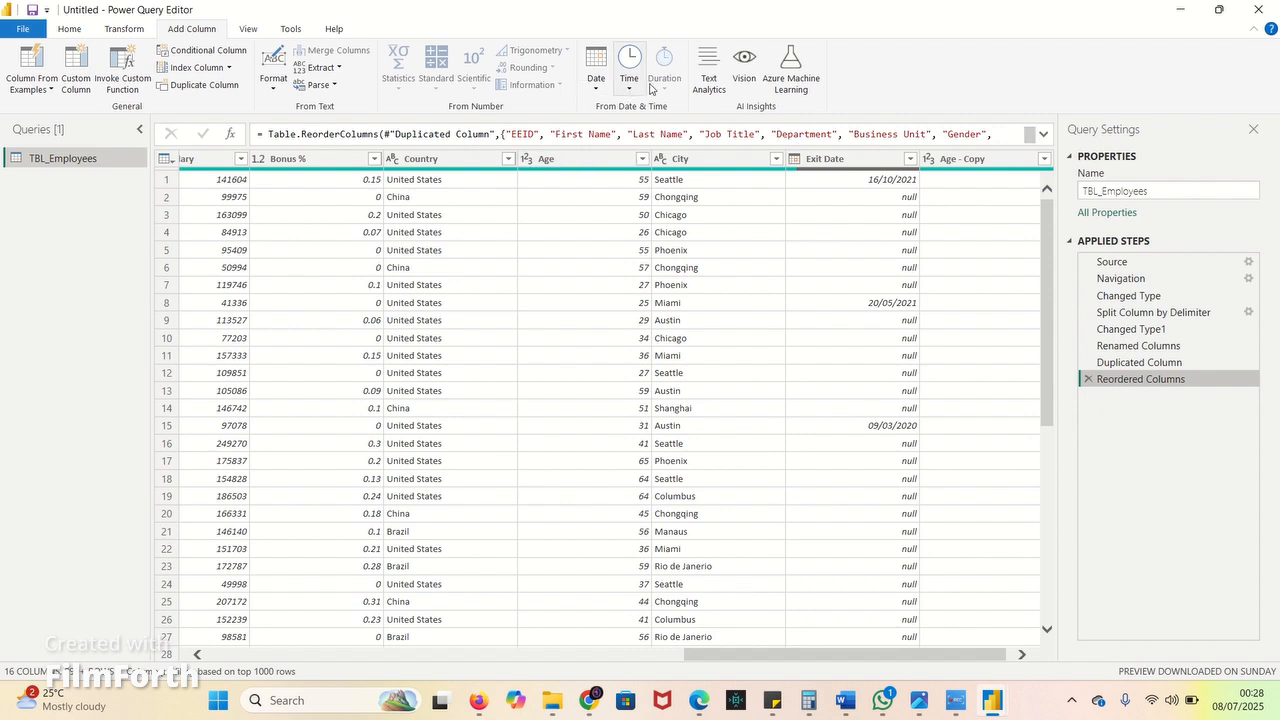
- Add an Is Odd column based on Age and remove it from the query's applied steps
left_click(614, 166)
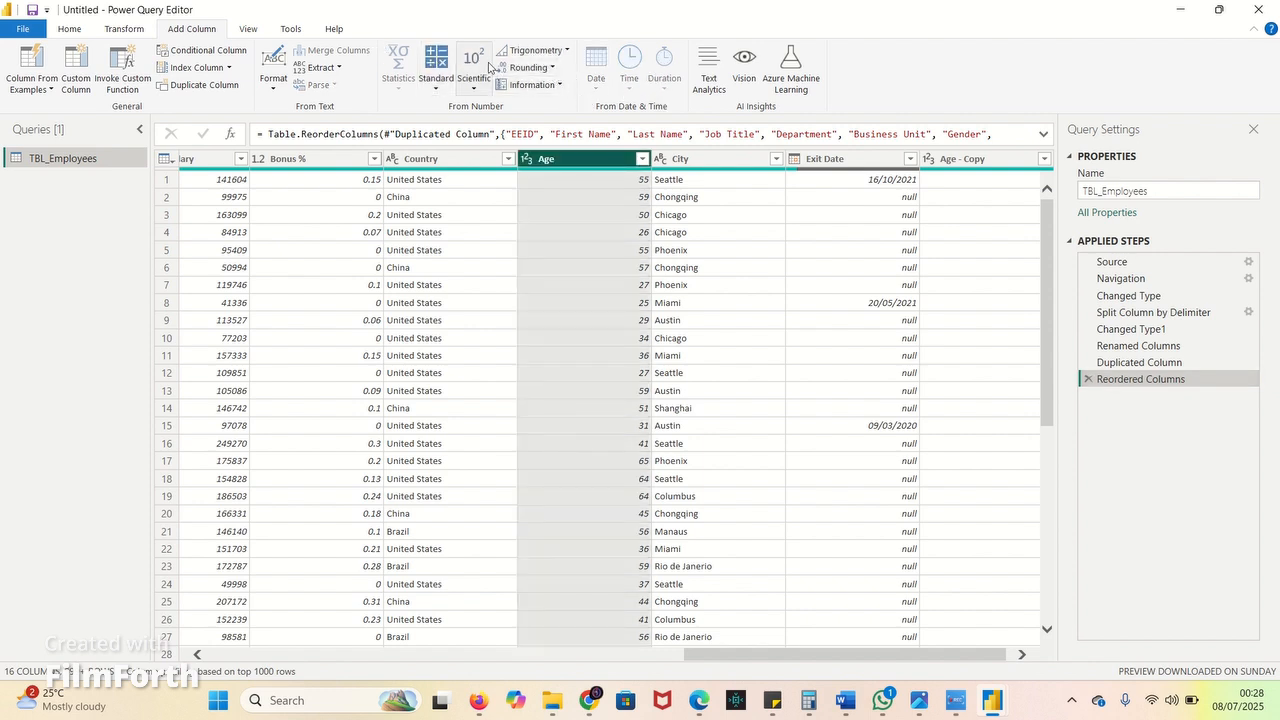
left_click(548, 85)
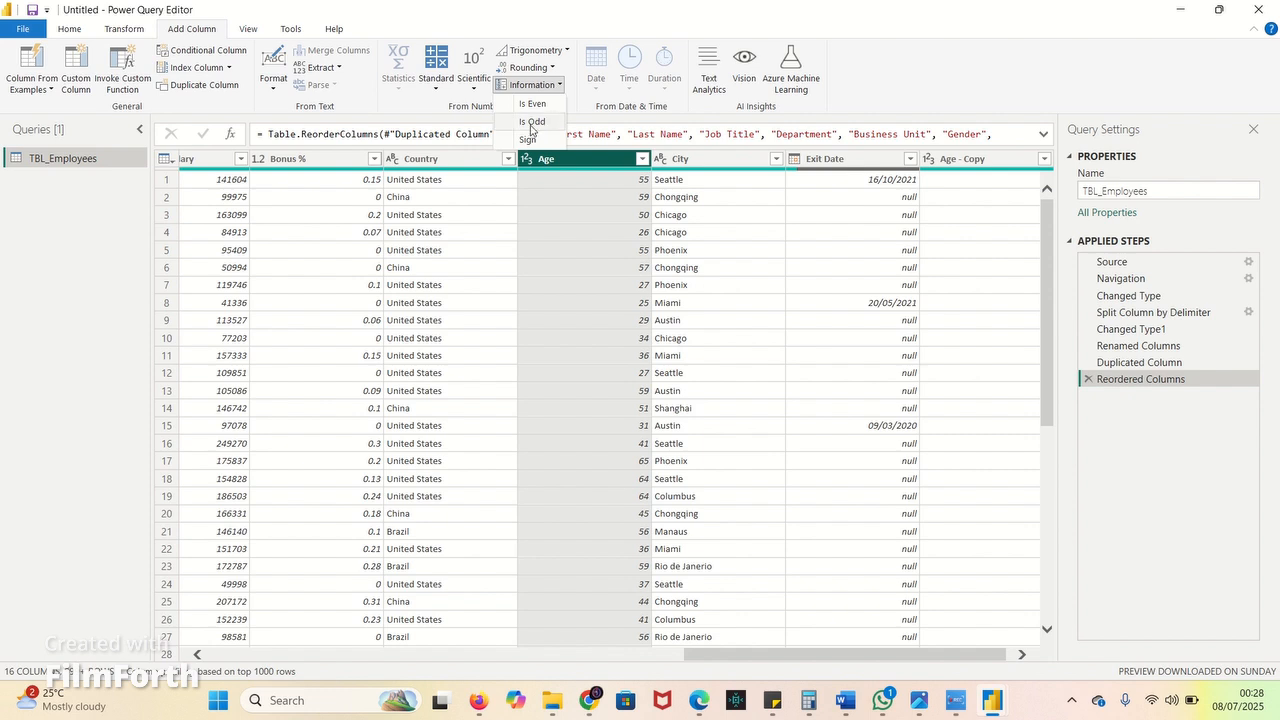
left_click(531, 122)
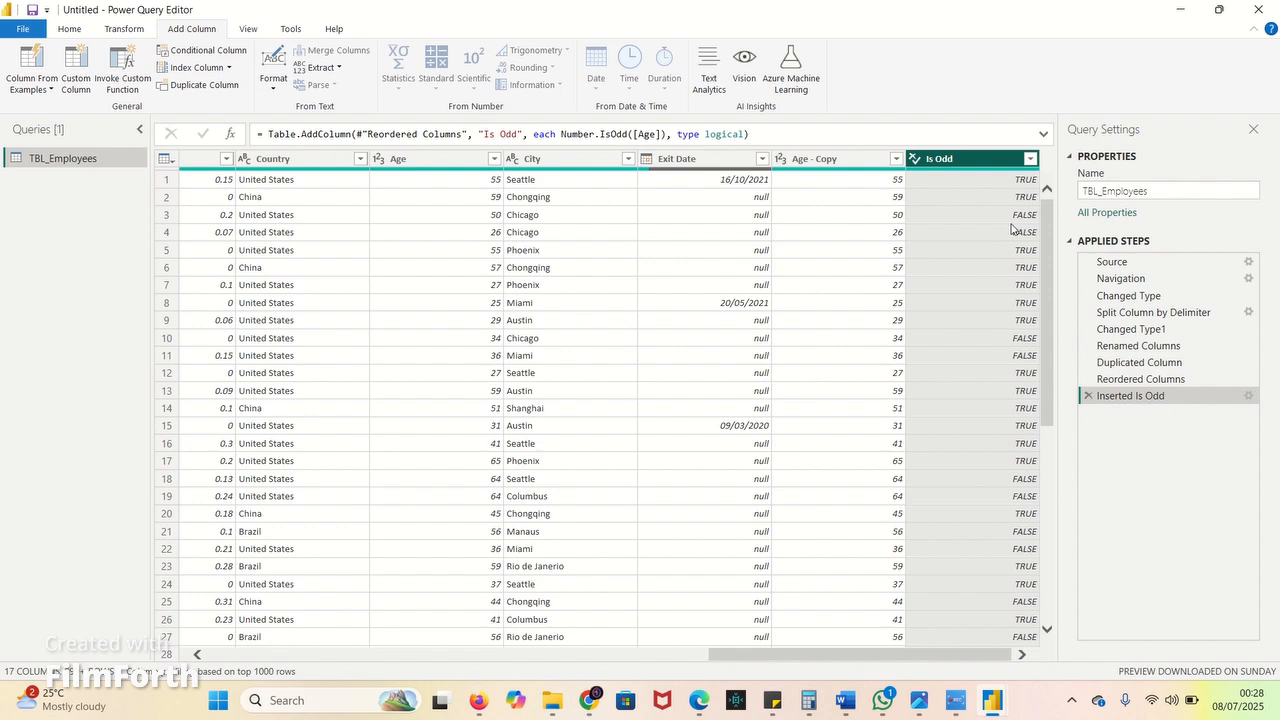
left_click(1088, 396)
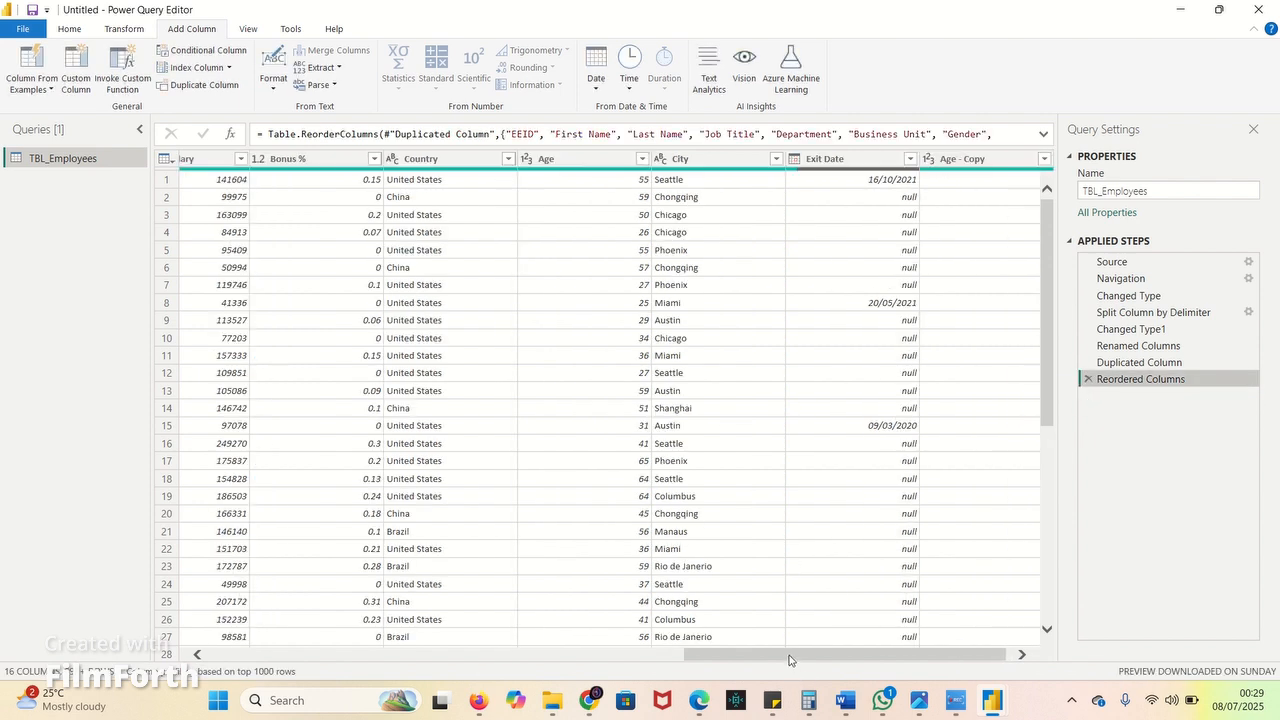
- Add a lowercase version of the Business Unit column to the employees table
left_click_drag(789, 660, 266, 656)
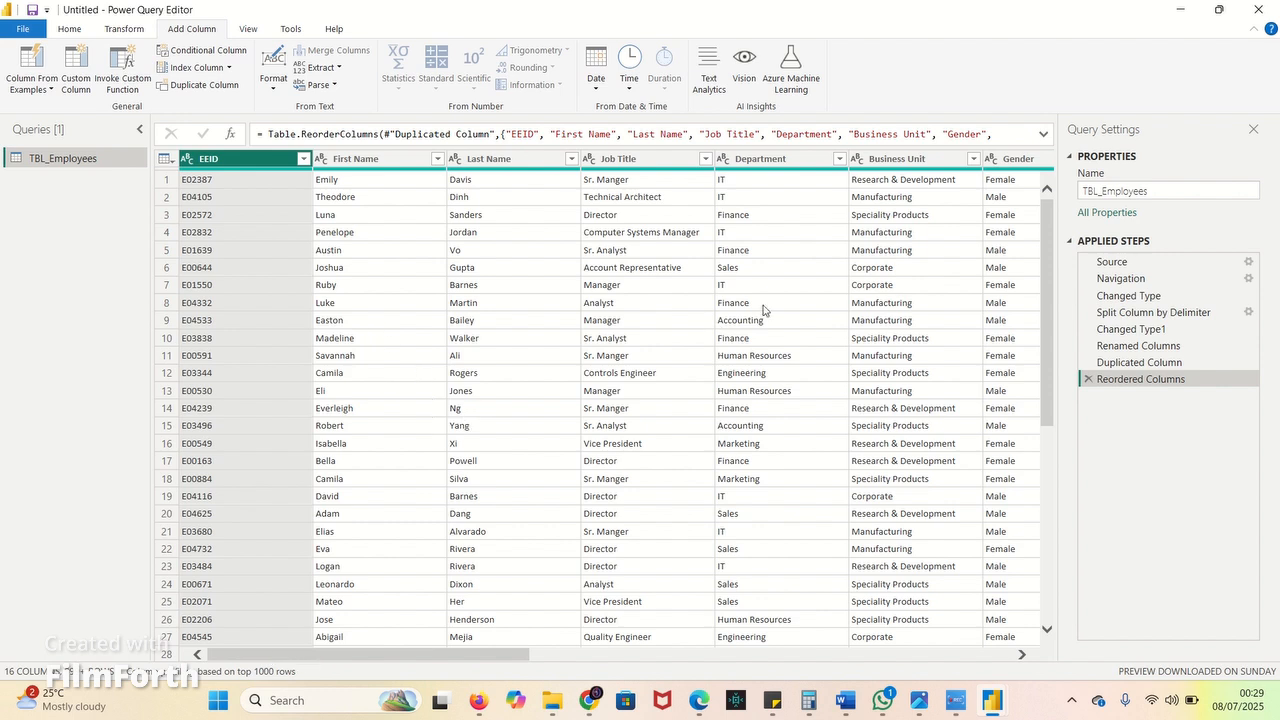
left_click(907, 162)
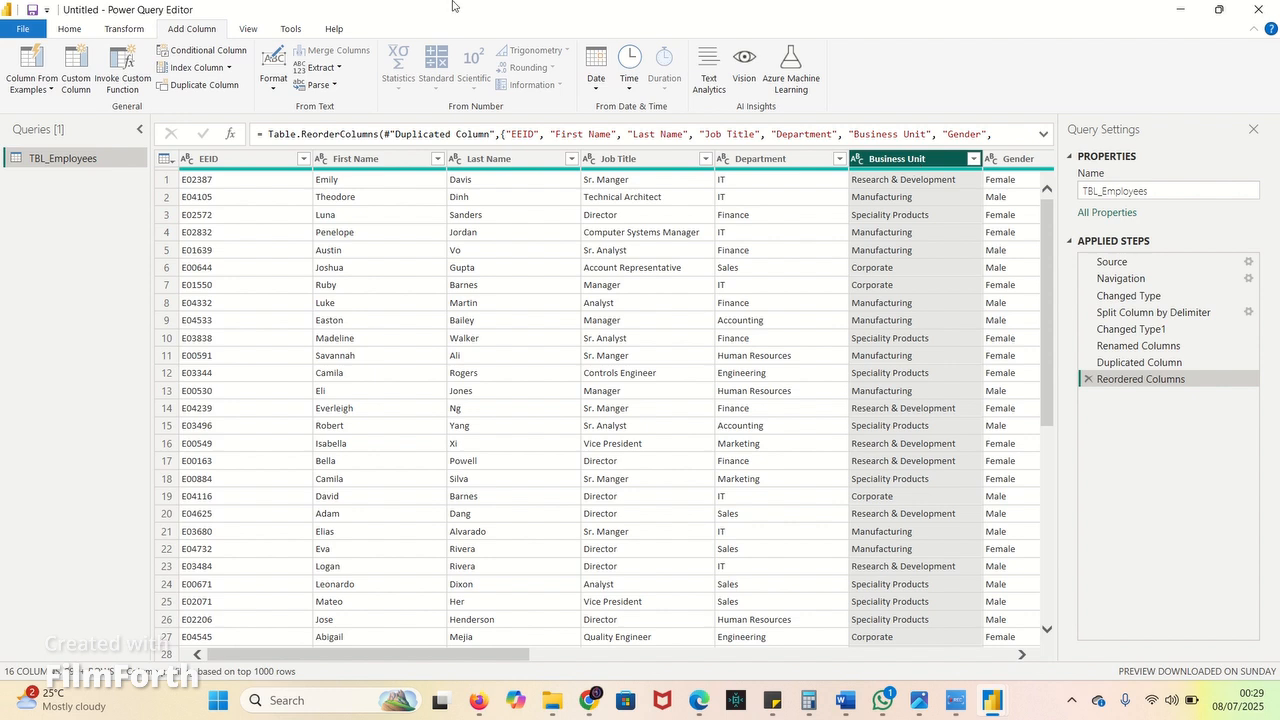
left_click(124, 30)
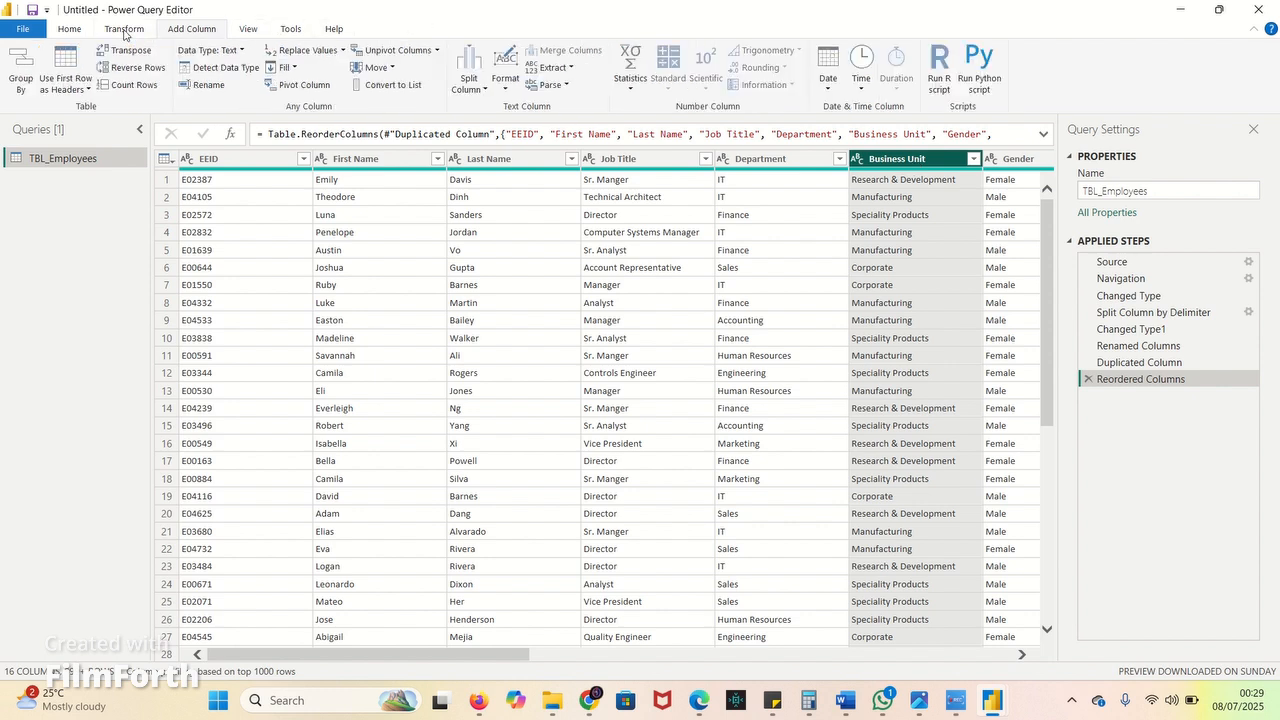
left_click(72, 30)
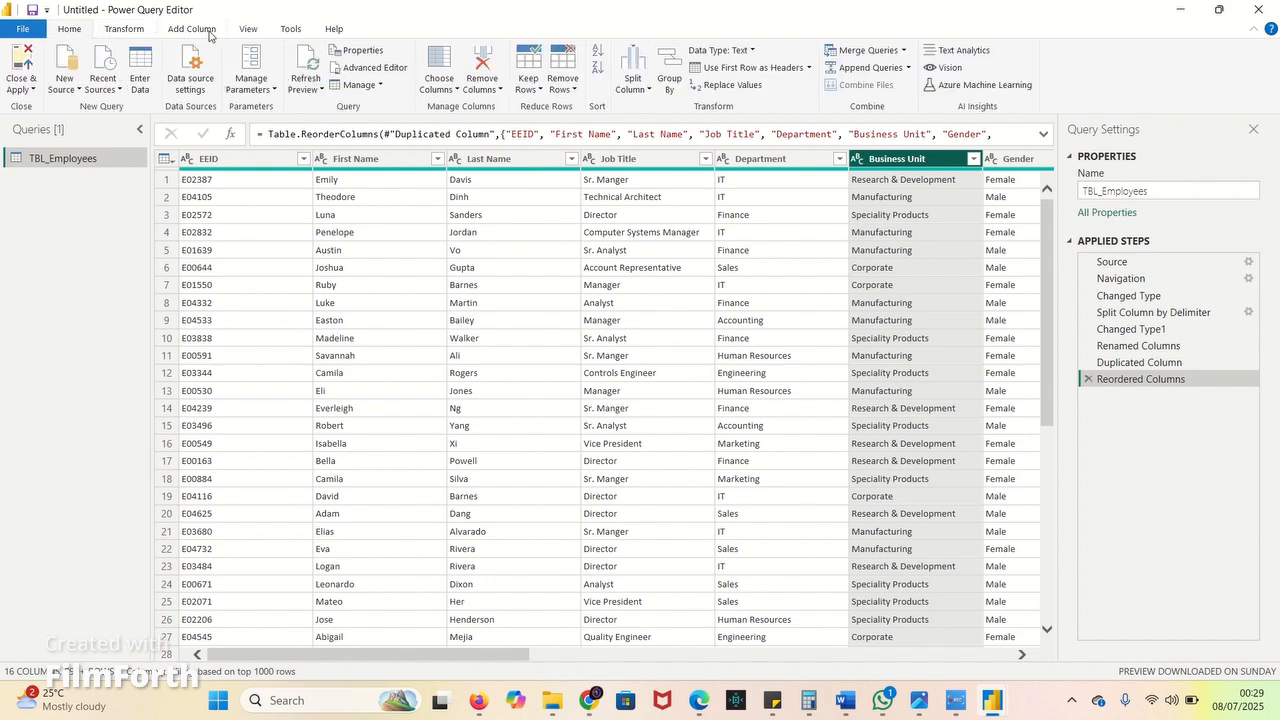
left_click(175, 30)
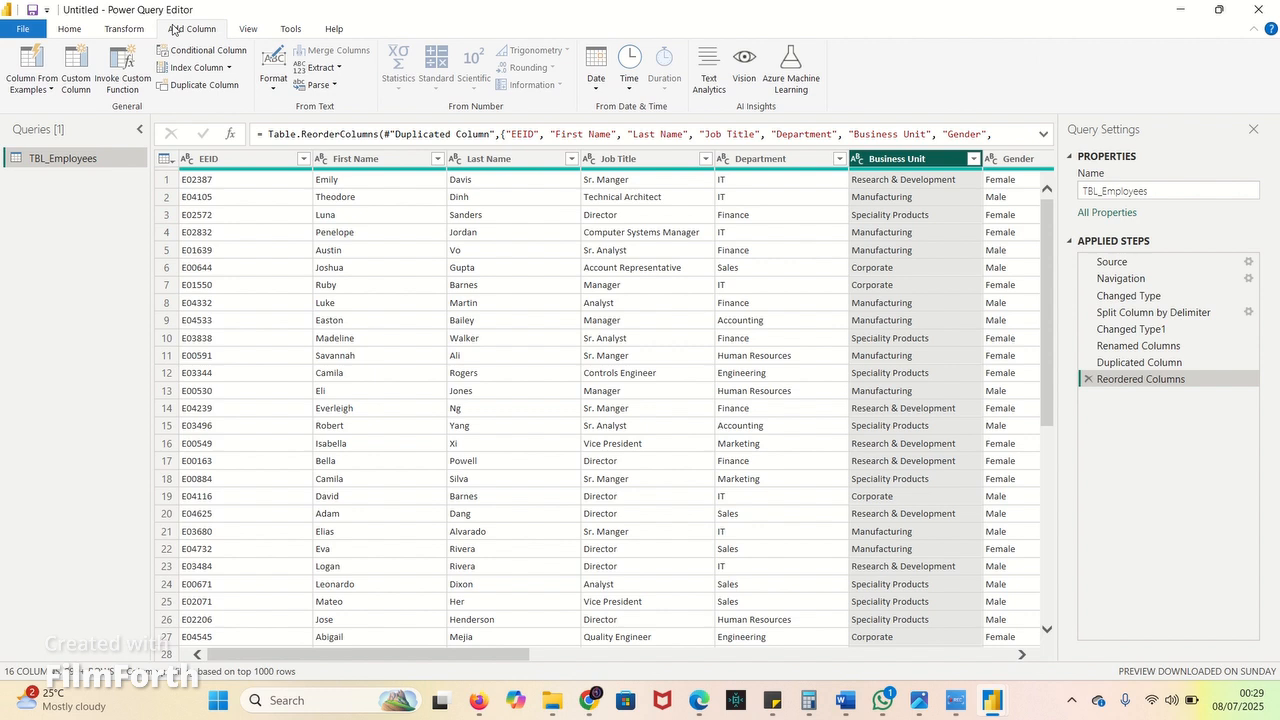
left_click(271, 88)
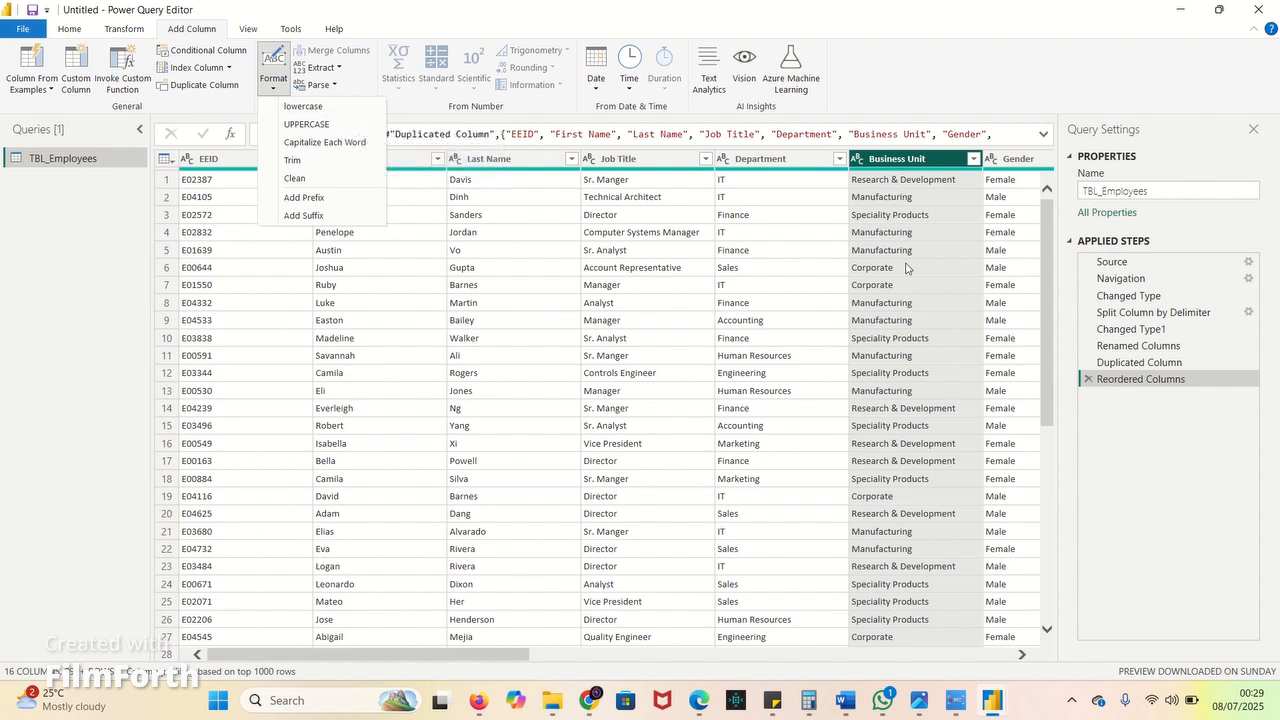
left_click(311, 113)
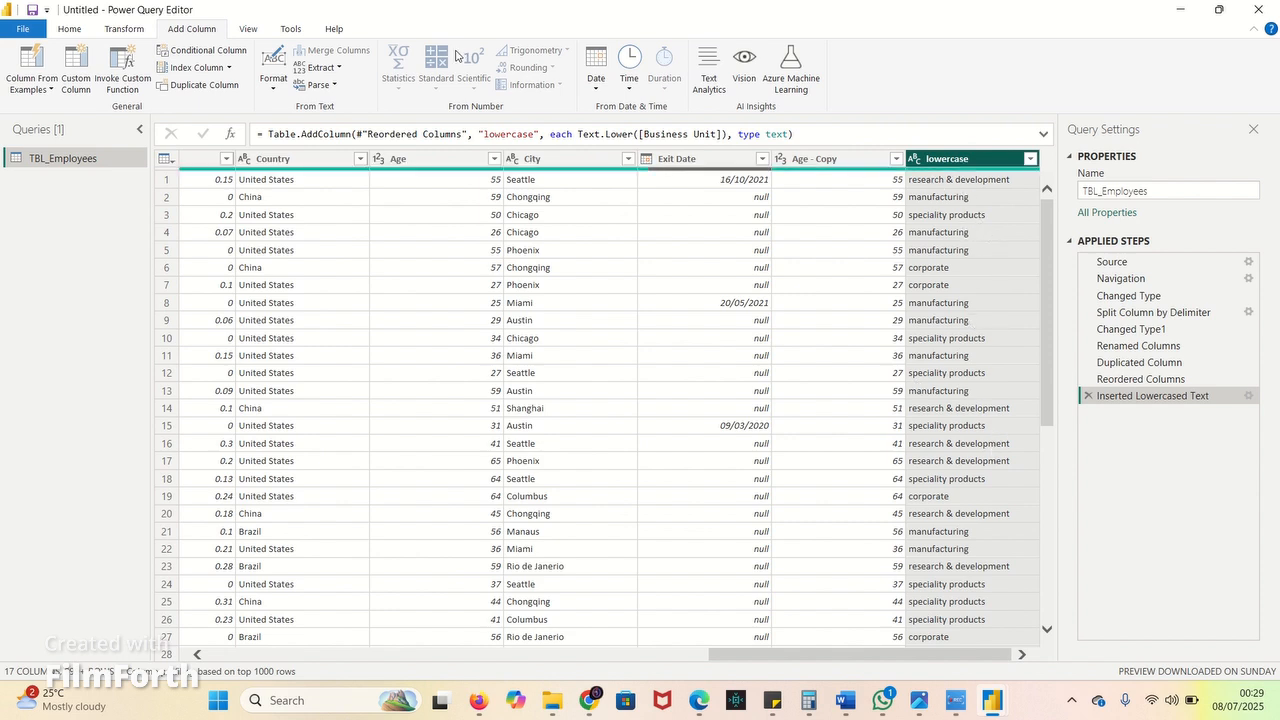
- Add an UPPERCASE column from the lowercase column and a Capitalize Each Word column from the UPPERCASE column
left_click(277, 89)
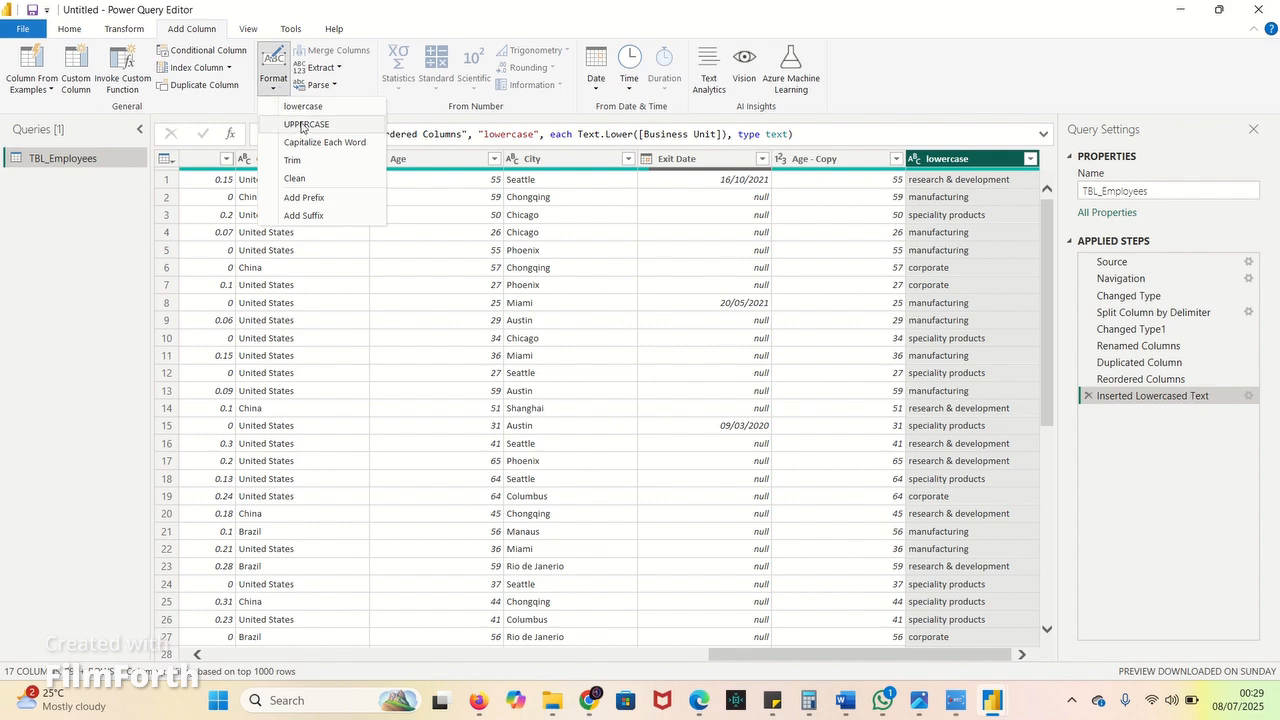
left_click(302, 125)
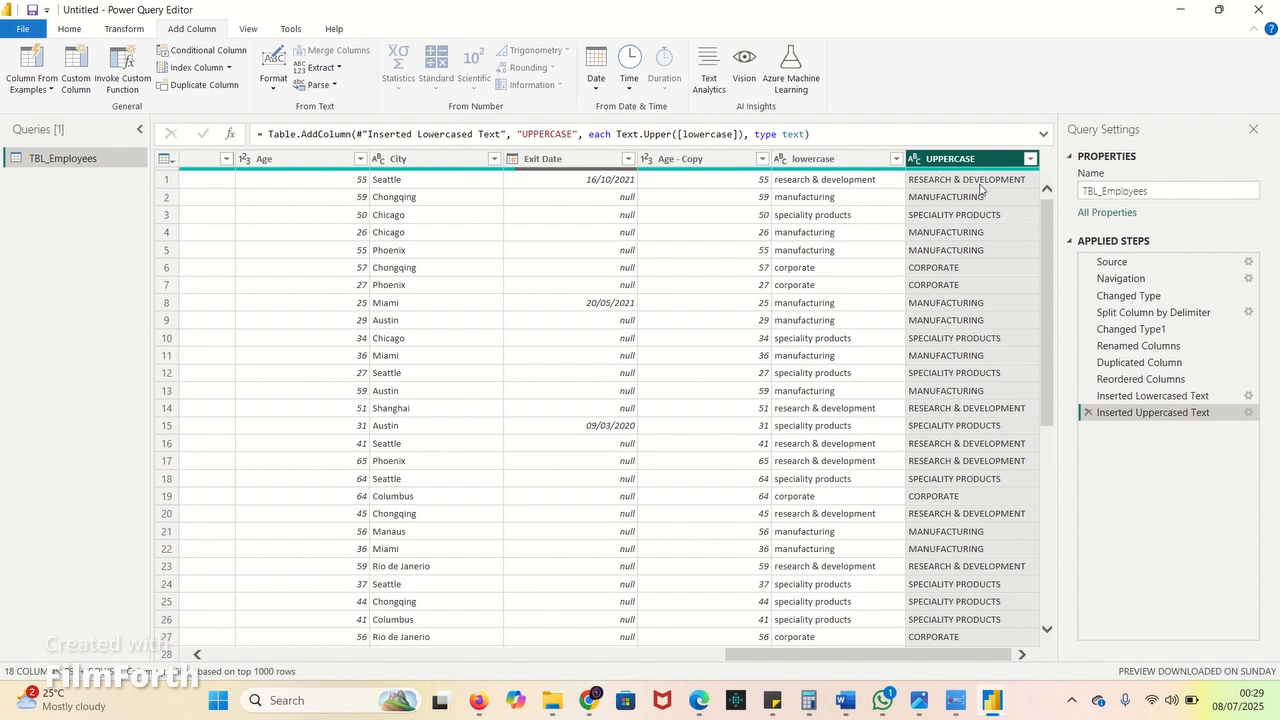
left_click(273, 80)
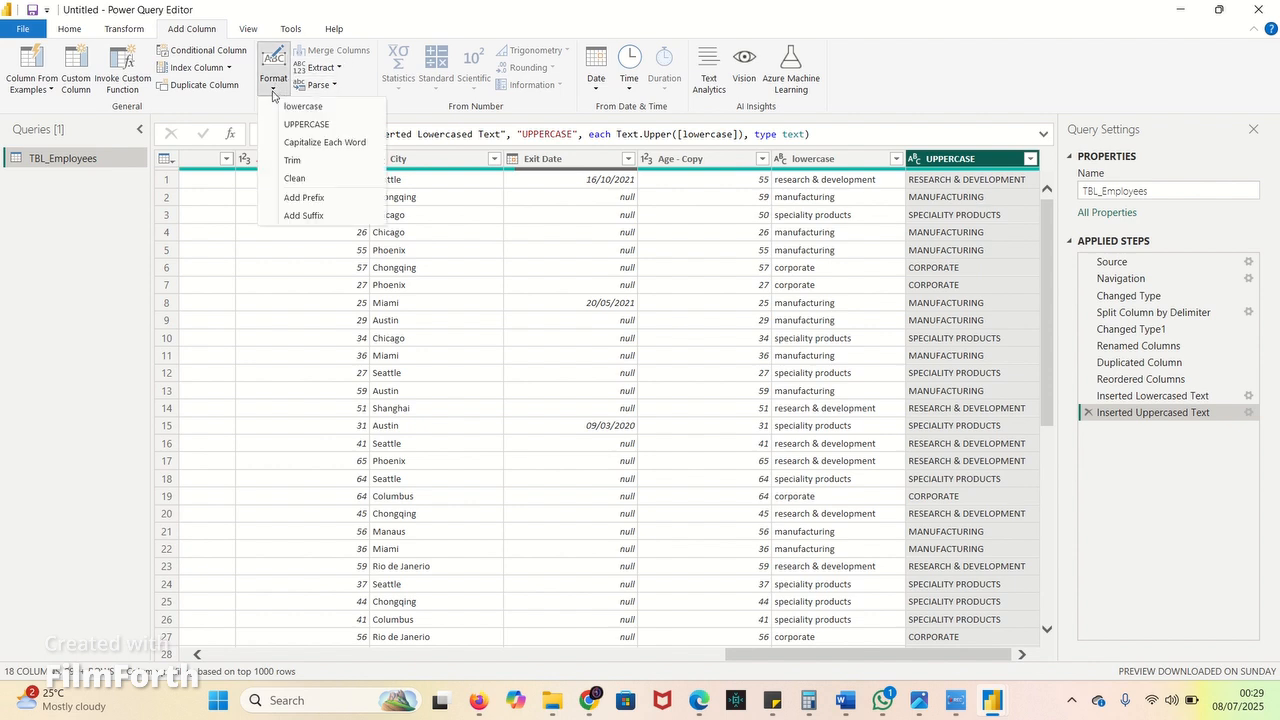
left_click(318, 144)
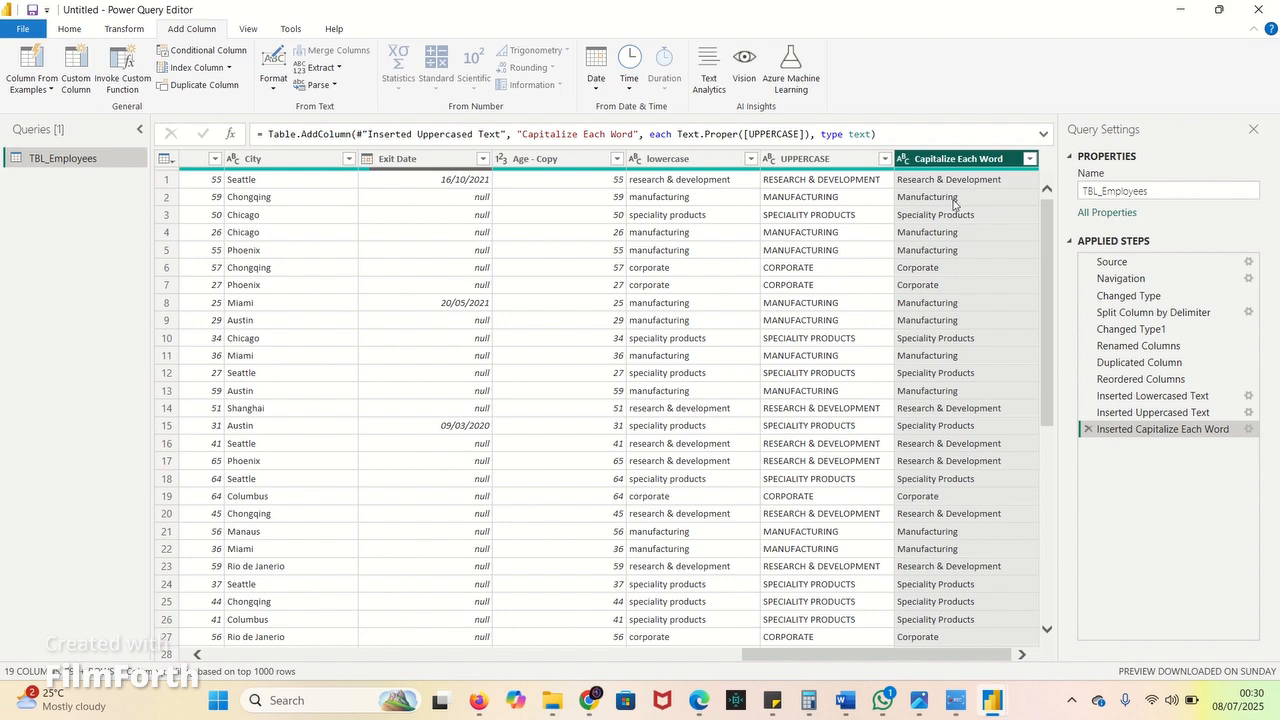
left_click(275, 89)
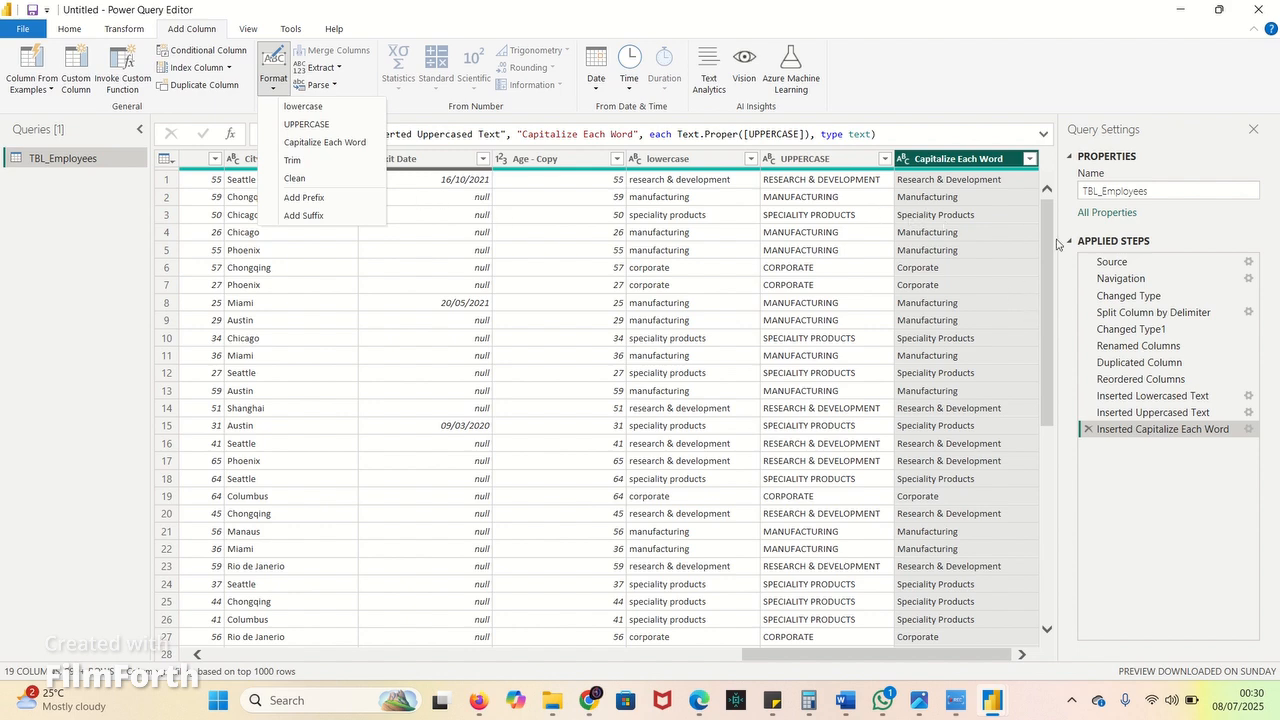
left_click(1048, 285)
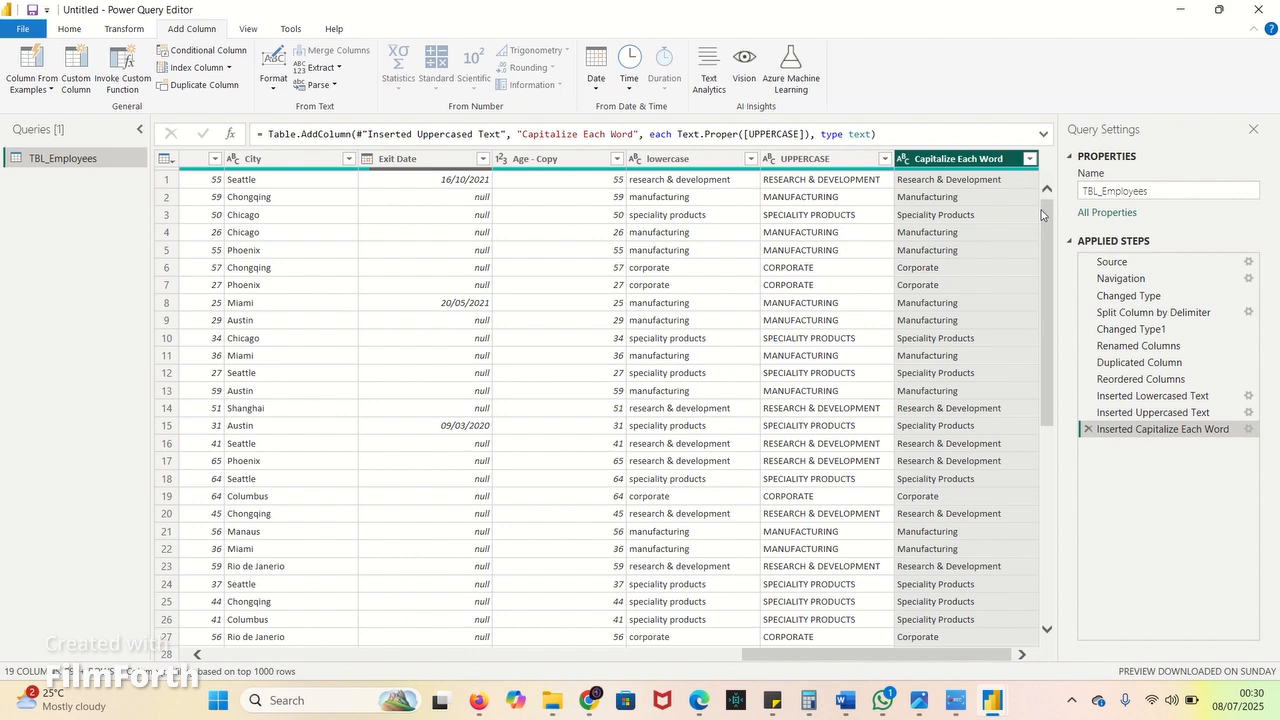
- Remove the inserted Capitalize Each Word, uppercase and lowercase text steps from the query's applied steps
left_click(1088, 430)
left_click(1088, 414)
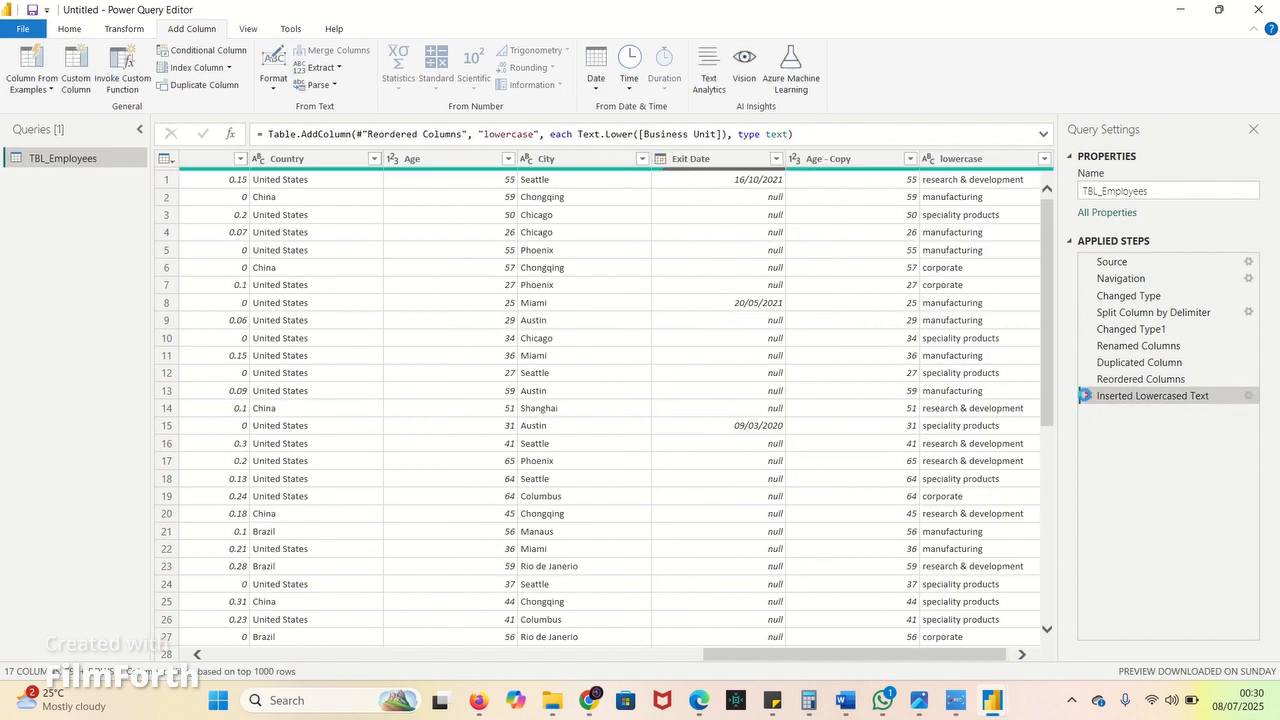
left_click(1088, 397)
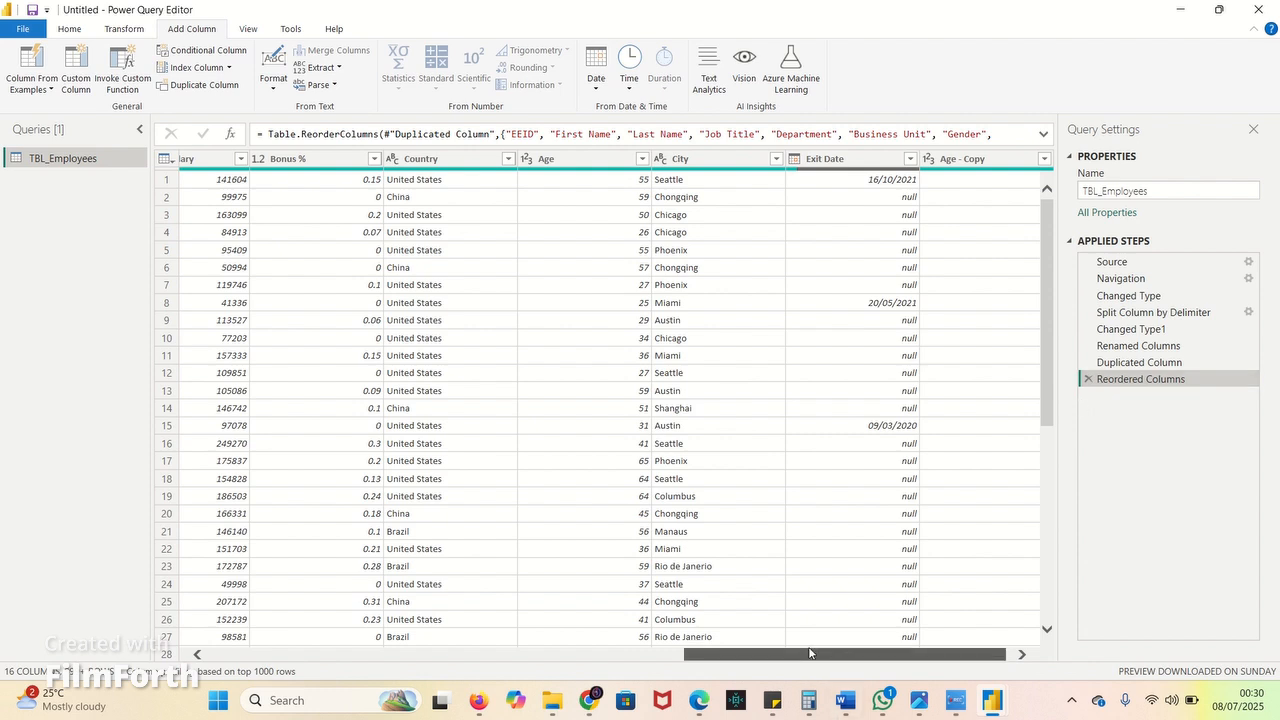
- Move the EEID column to the end of the table and back to the beginning
left_click_drag(809, 653, 298, 660)
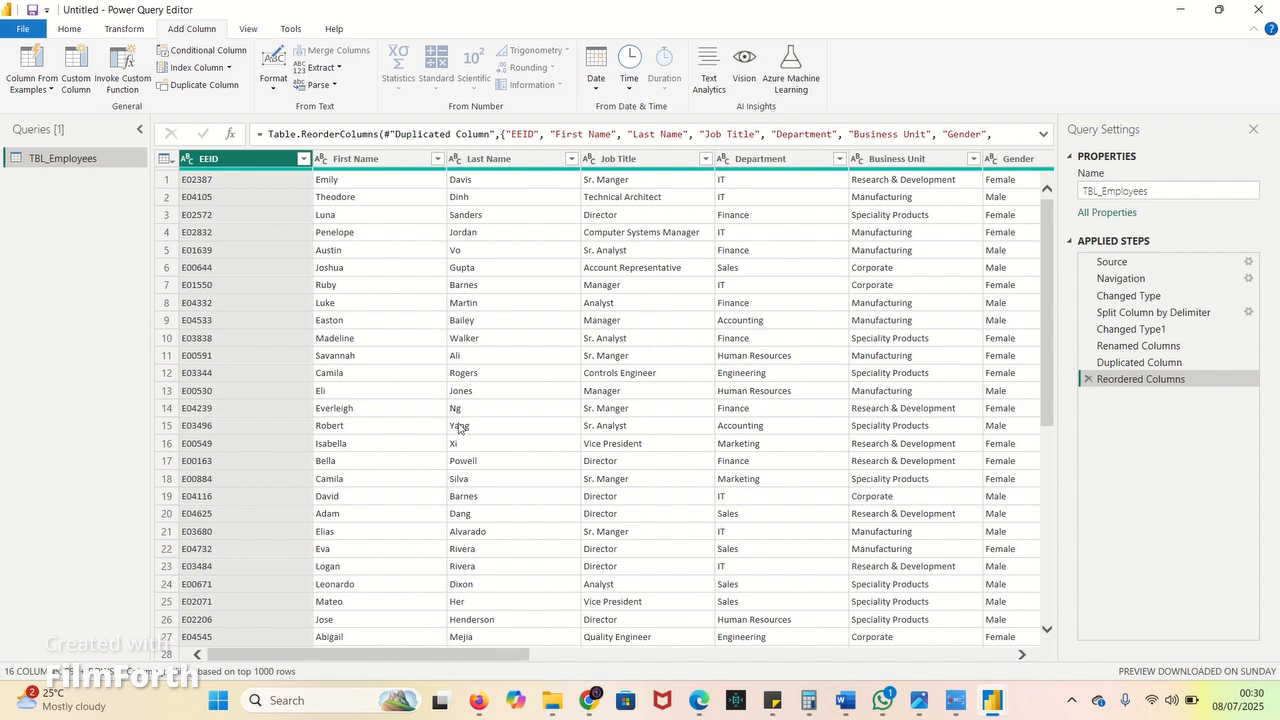
left_click(125, 27)
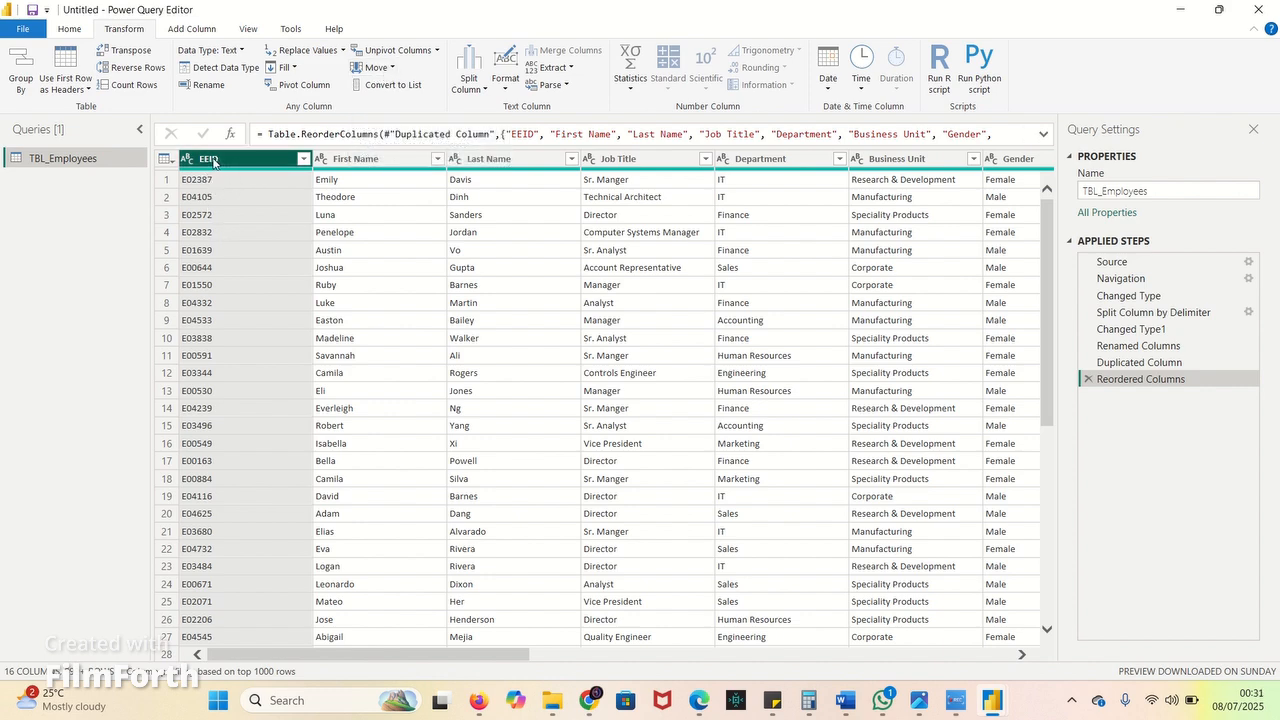
left_click(392, 69)
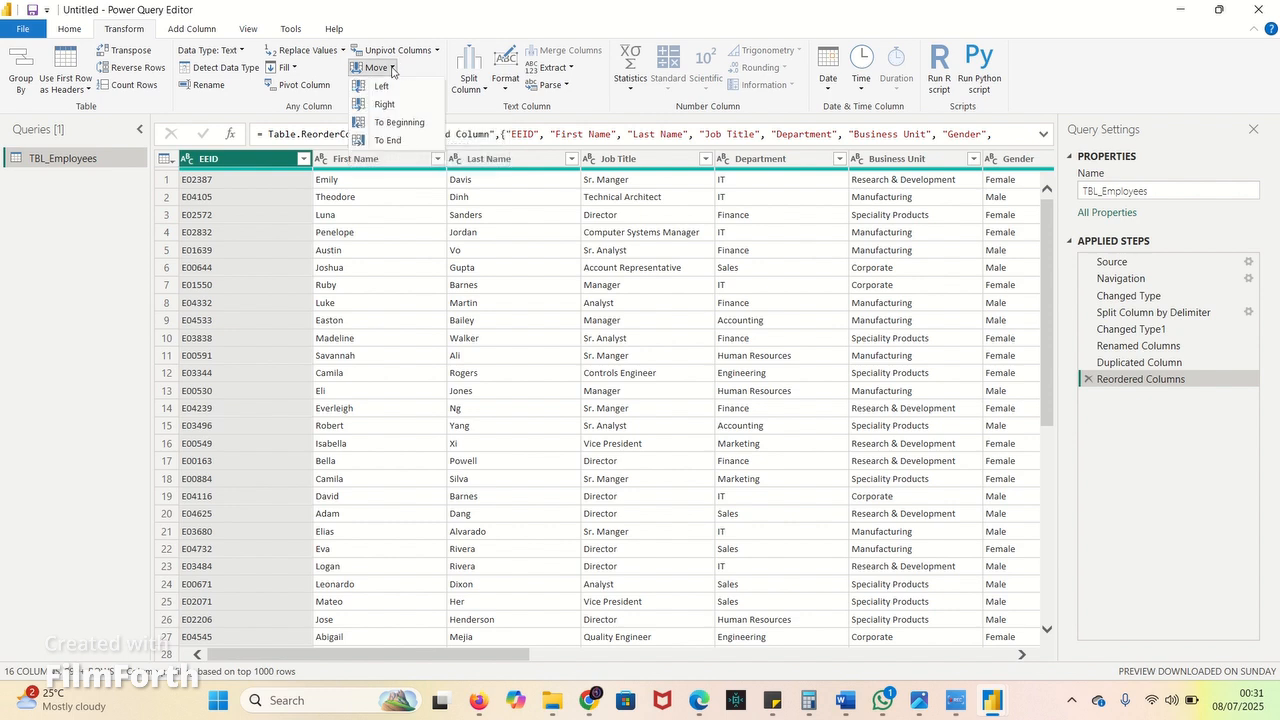
left_click(384, 142)
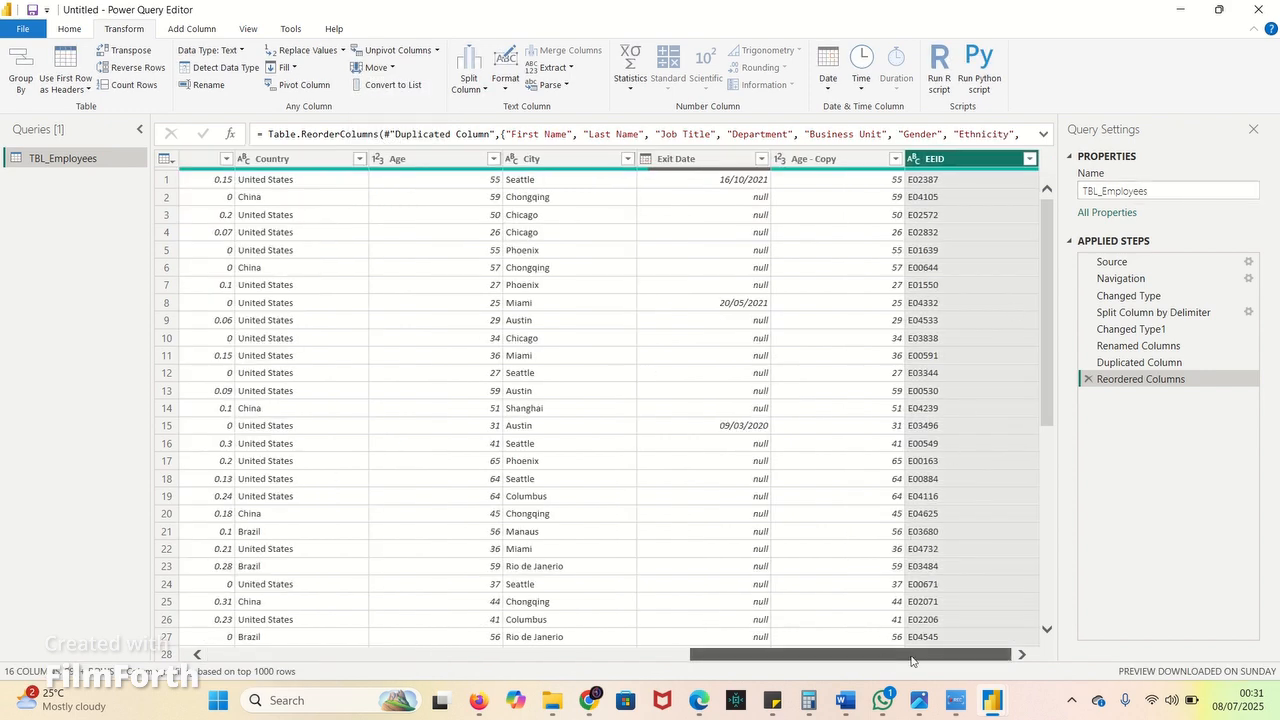
left_click(391, 70)
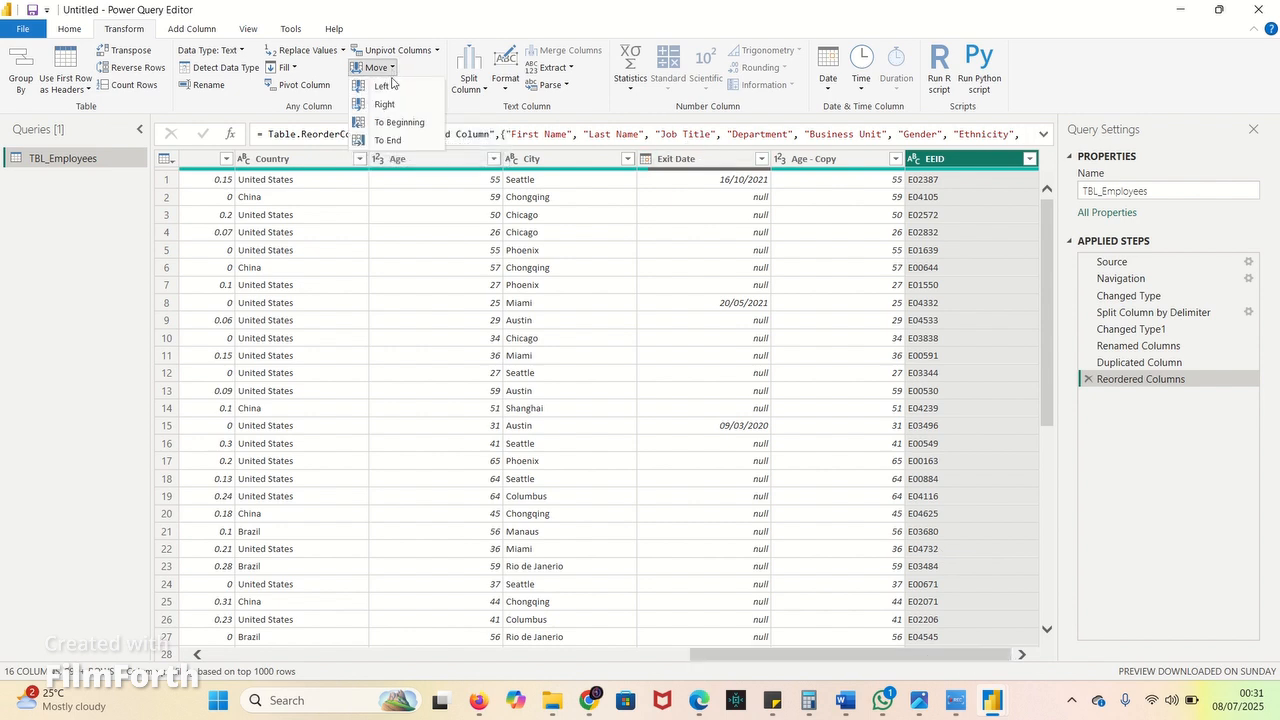
left_click(388, 122)
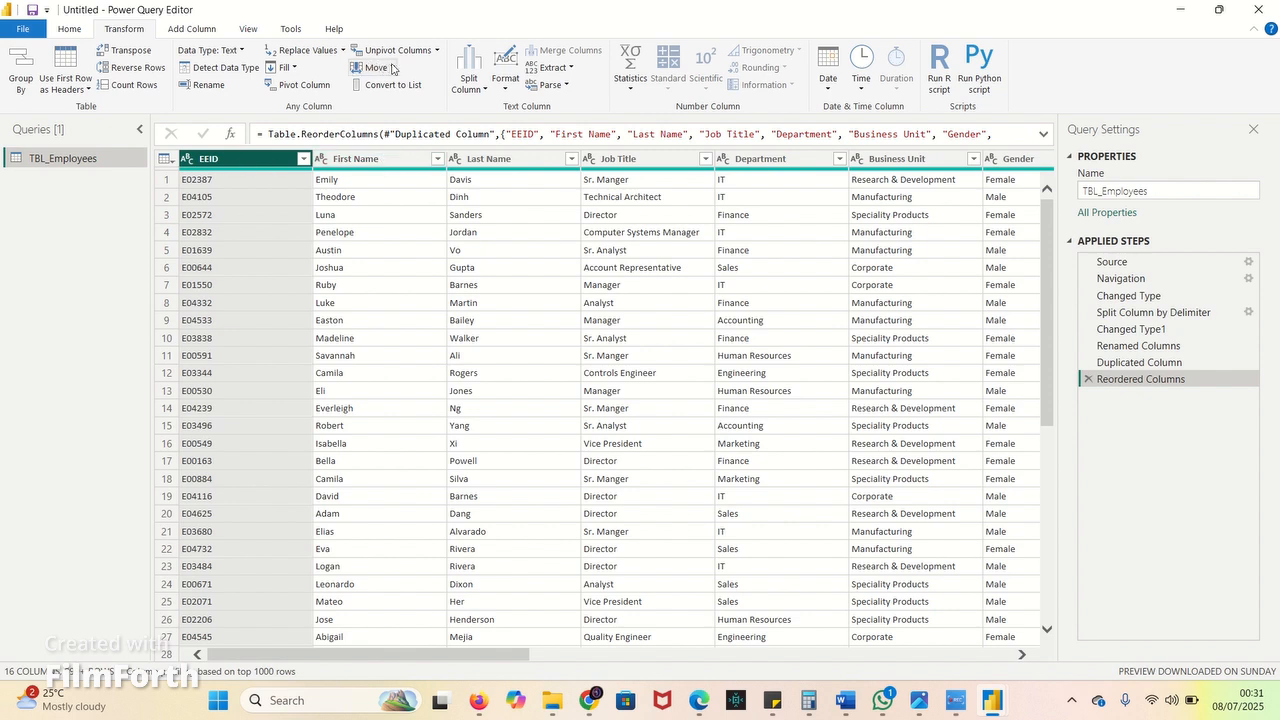
- Shift the EEID column after First Name and back to first place, once with Move commands and once by repositioning its header
left_click(389, 68)
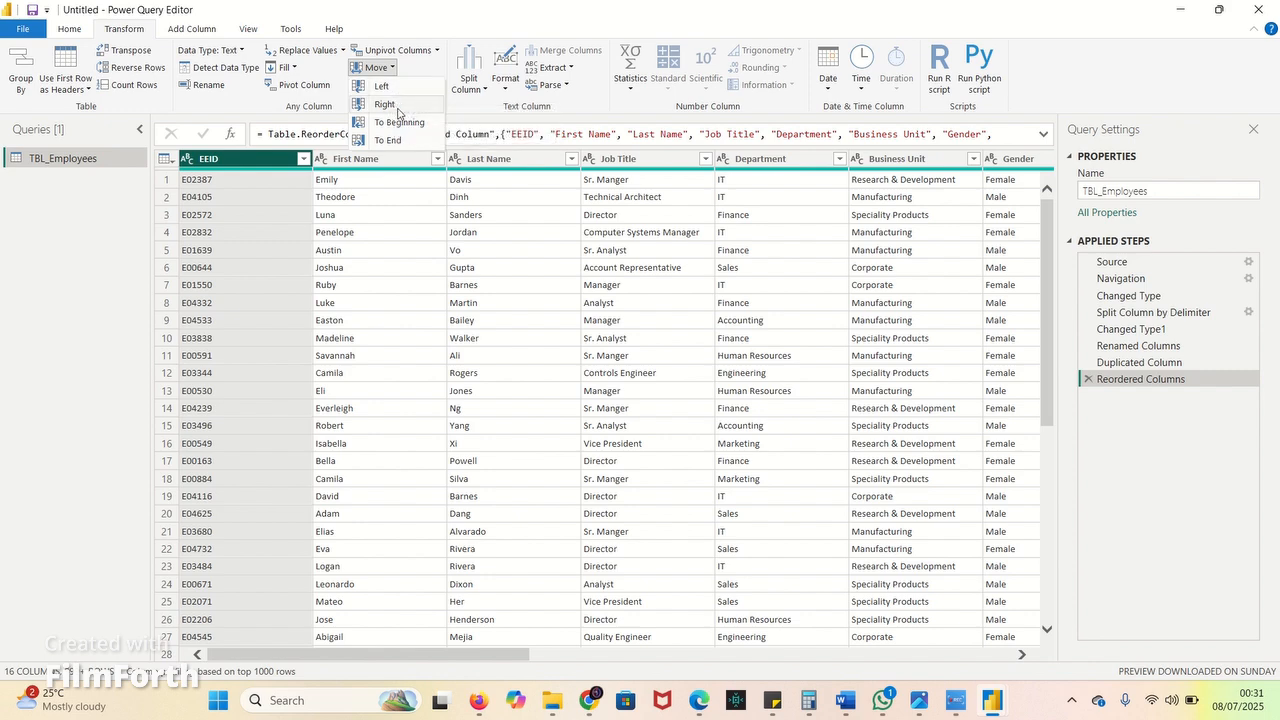
left_click(395, 108)
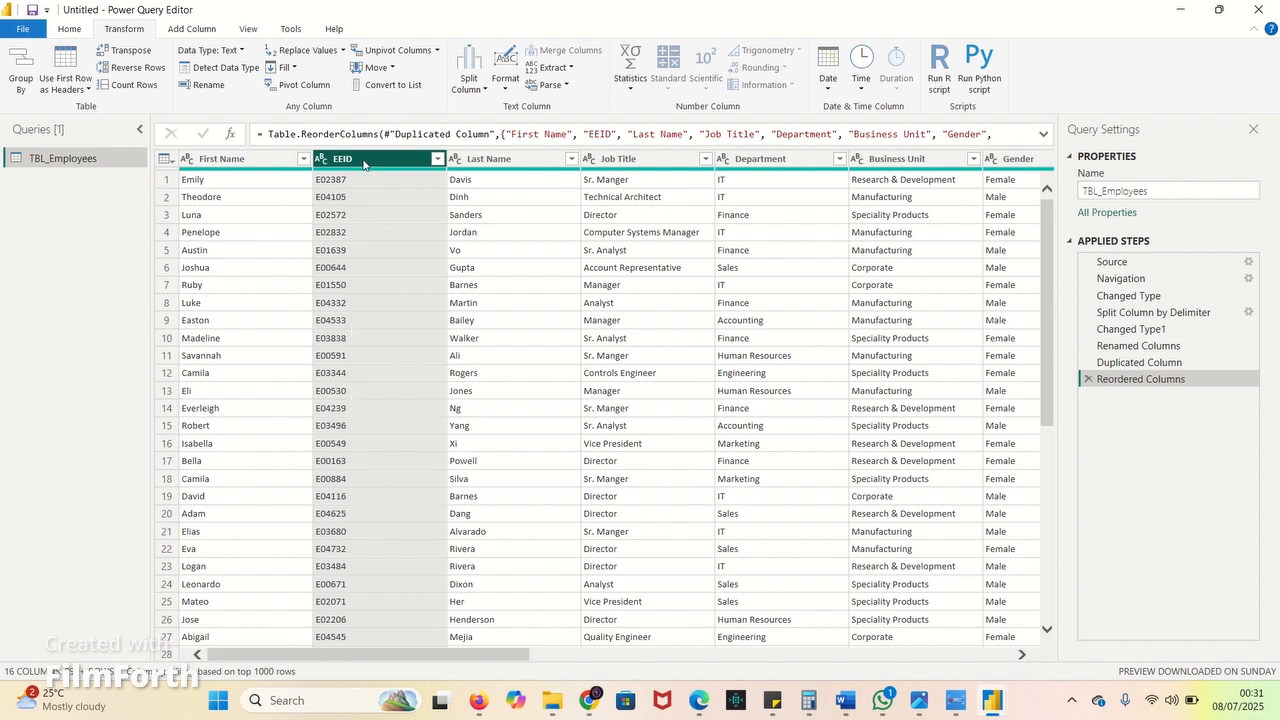
left_click(390, 68)
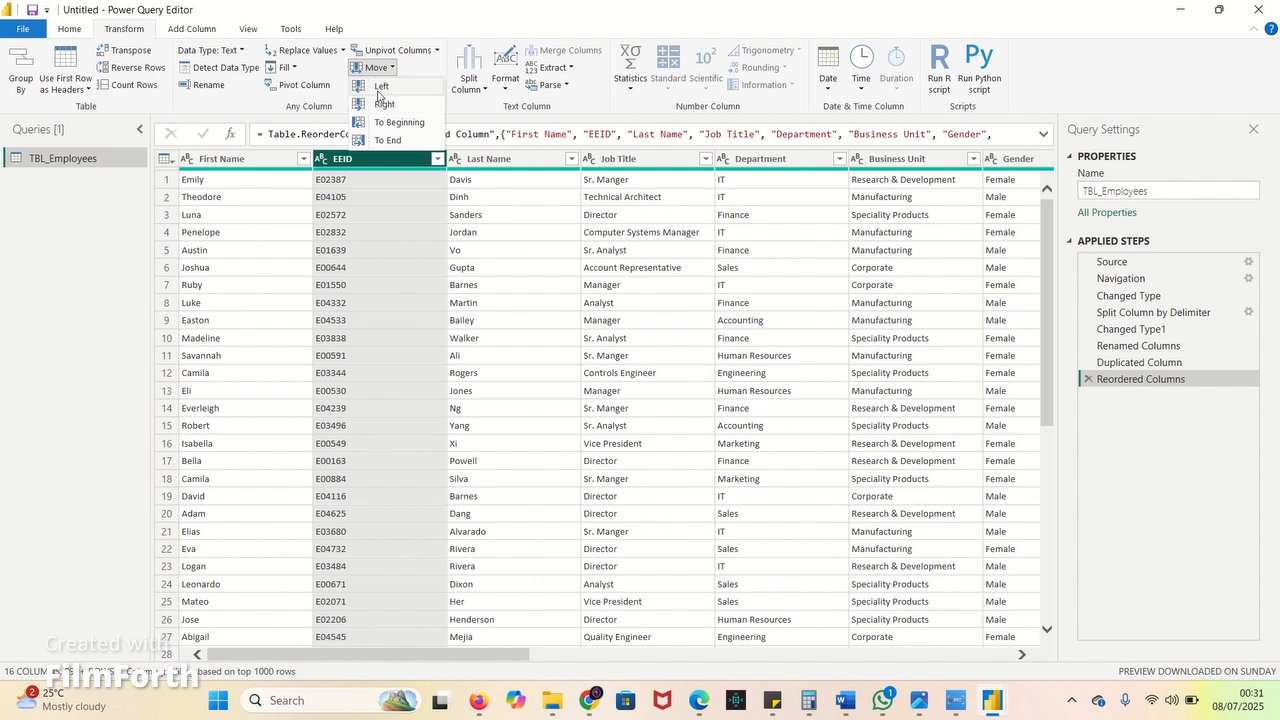
left_click(379, 88)
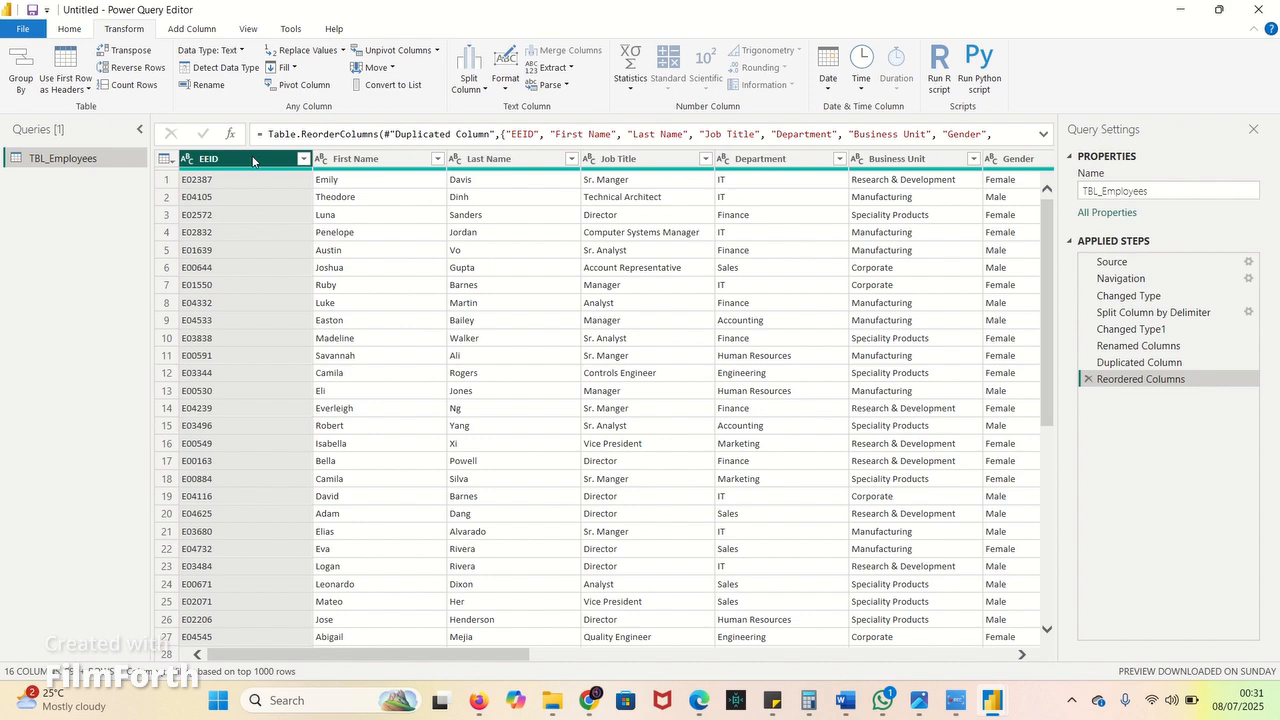
left_click_drag(253, 161, 503, 163)
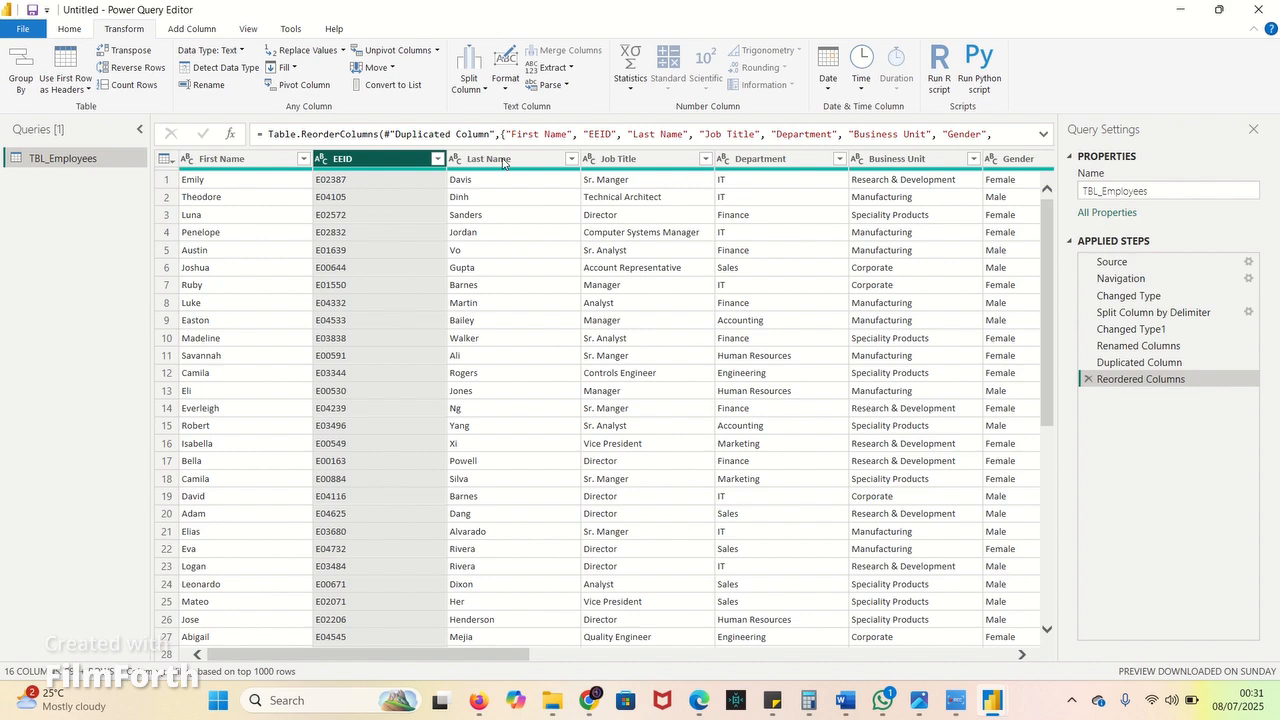
left_click_drag(364, 163, 196, 175)
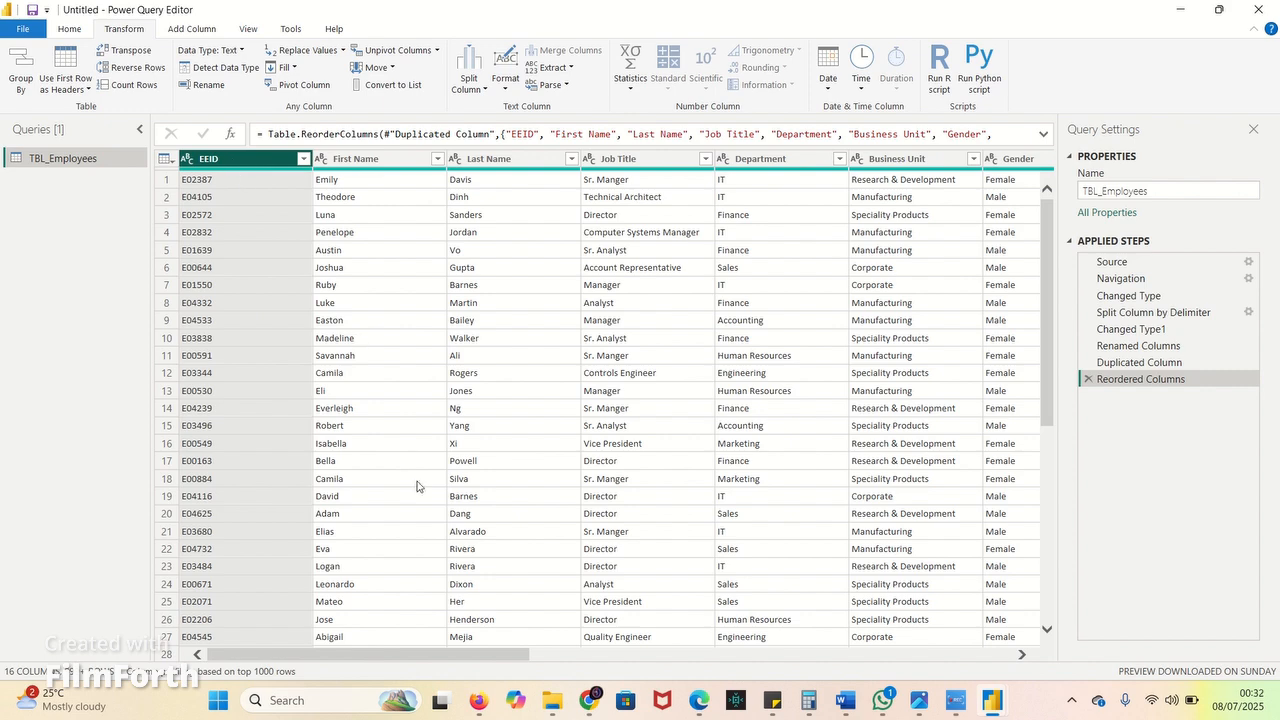
- Transform the First Name column into its text length and remove that transformation from the applied steps
left_click_drag(389, 658, 437, 659)
left_click(238, 166)
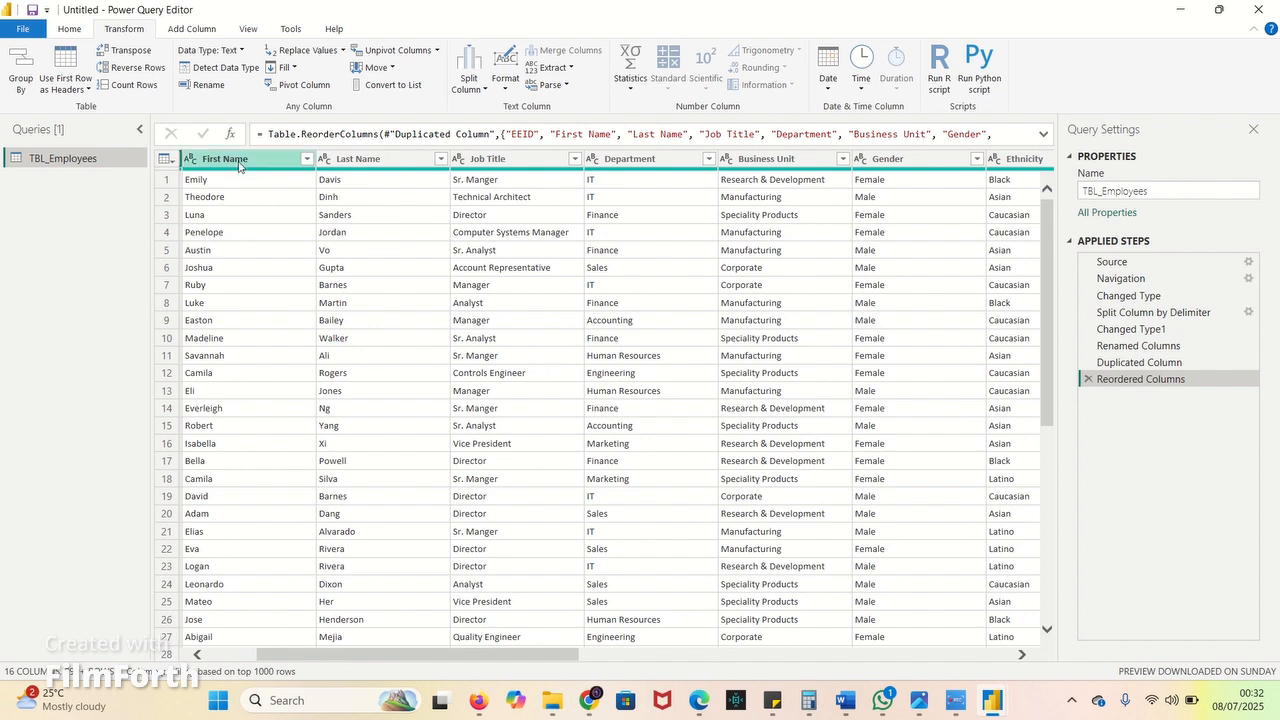
left_click(238, 166)
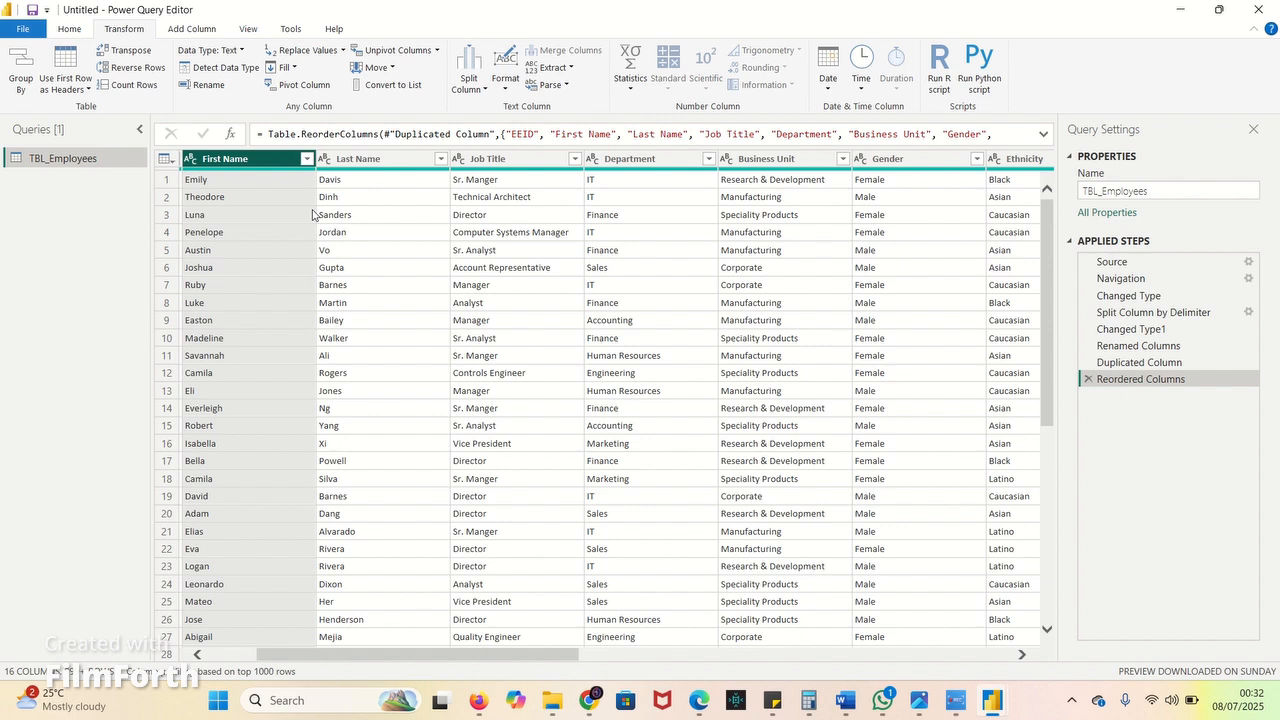
left_click(568, 68)
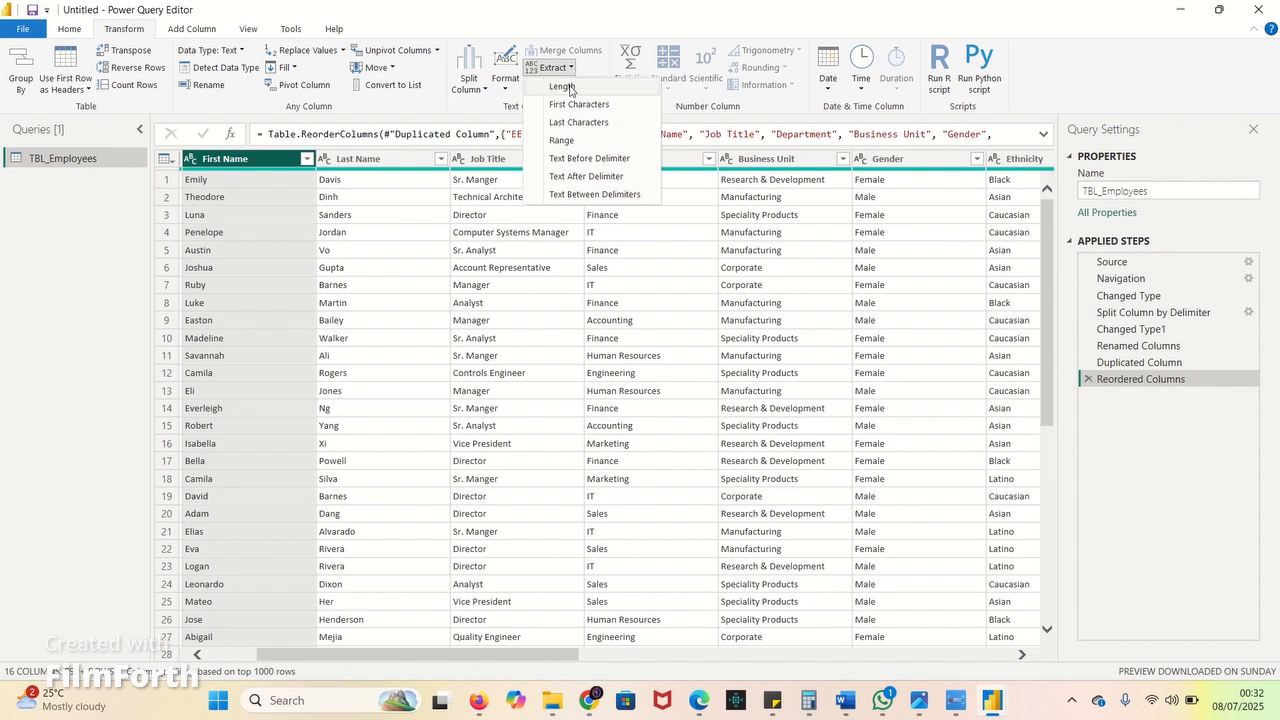
left_click(563, 87)
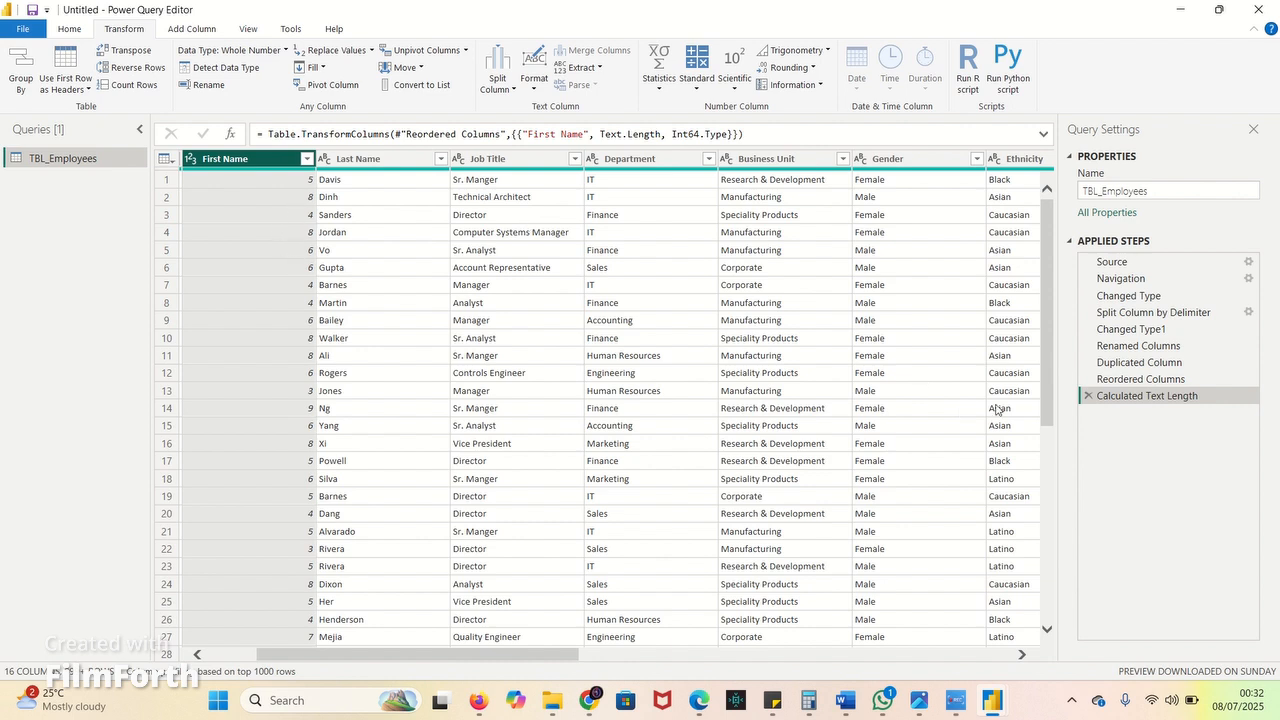
left_click(1088, 395)
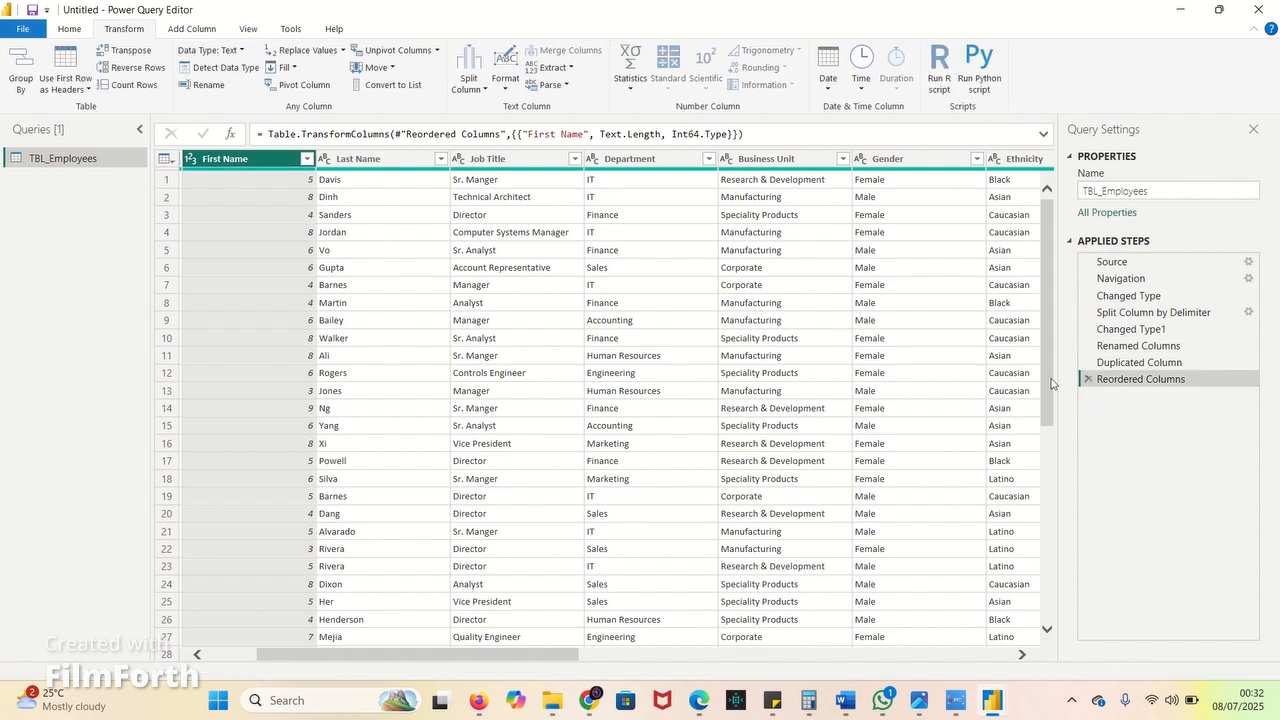
- Extract the first 3 characters of the First Name column and remove that extraction from the applied steps
left_click(570, 70)
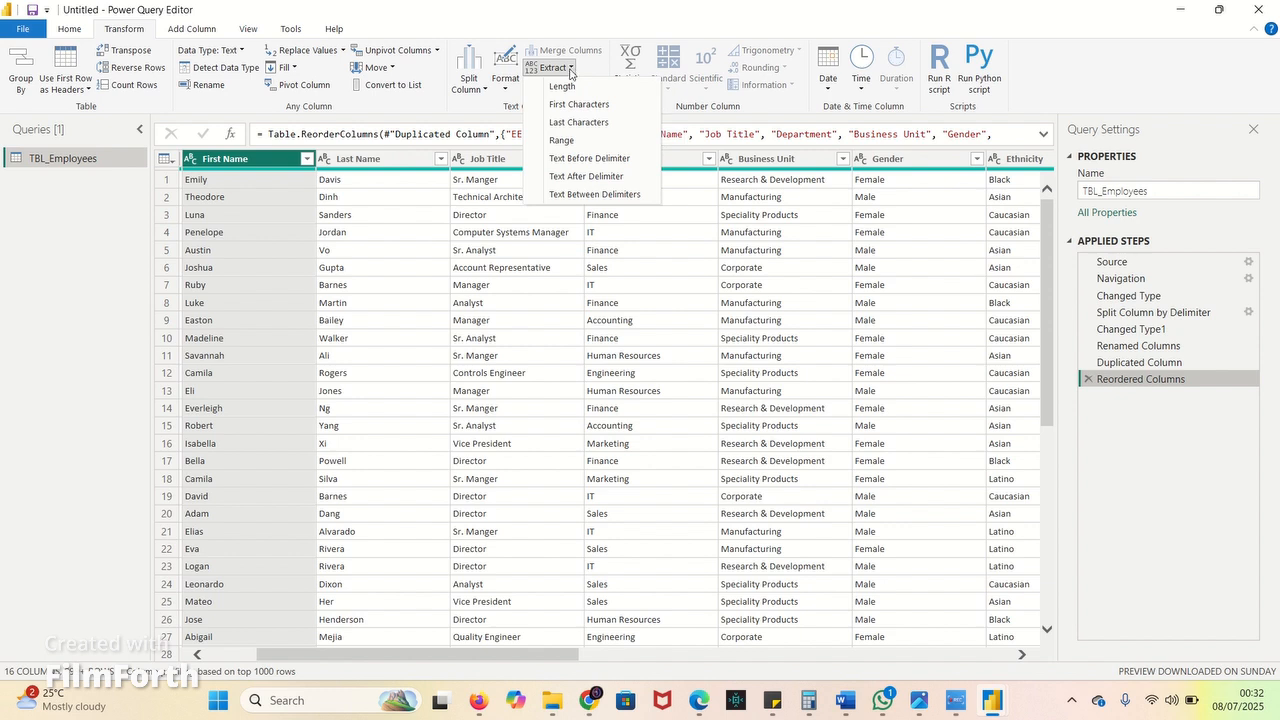
left_click(573, 105)
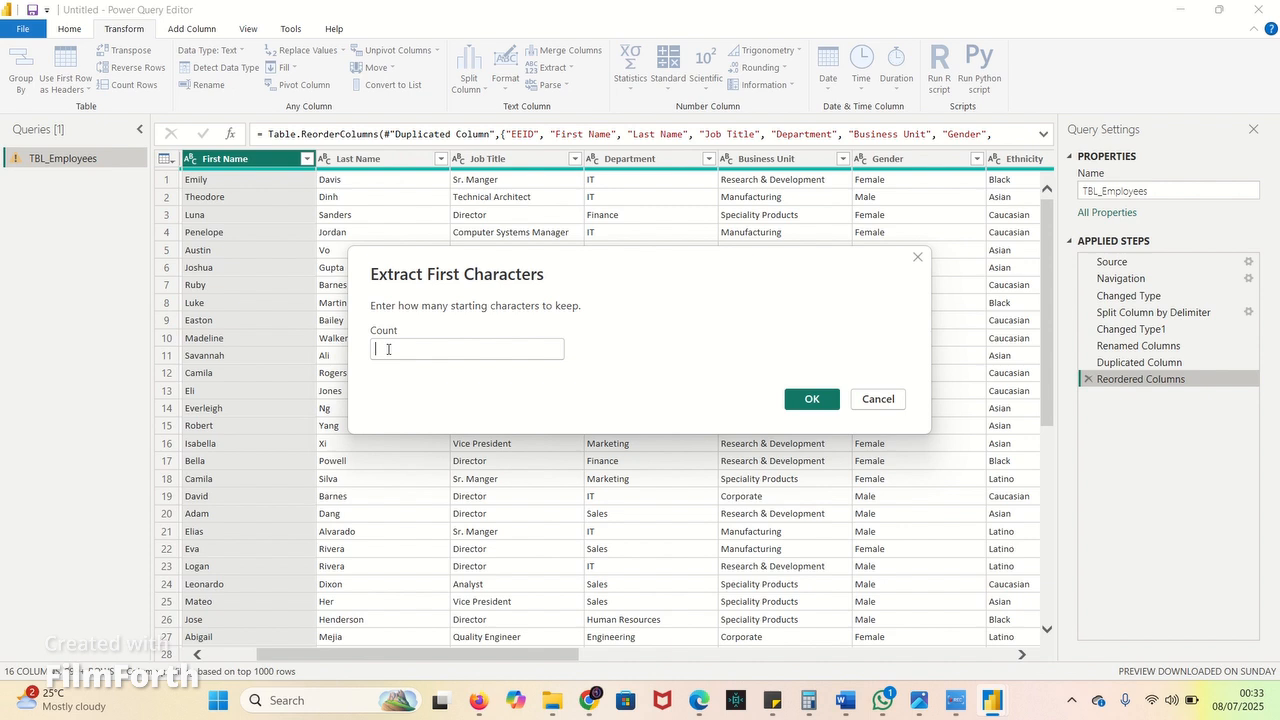
type("3")
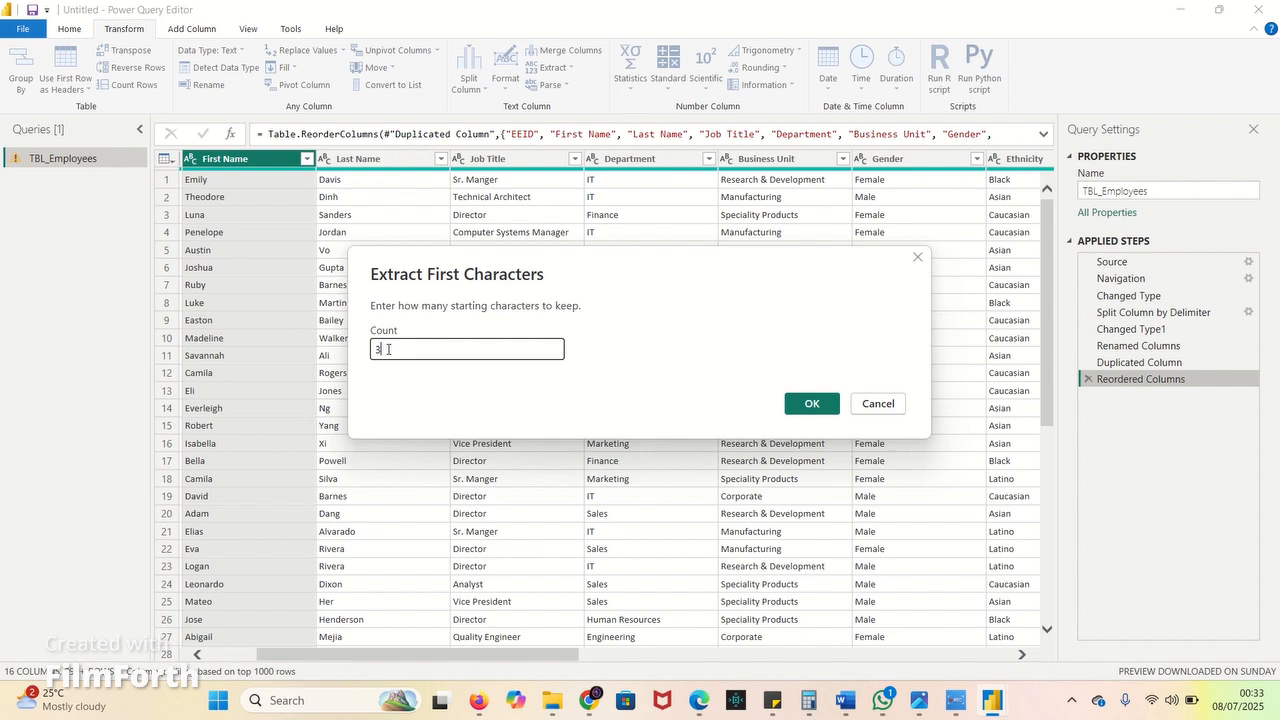
left_click(812, 406)
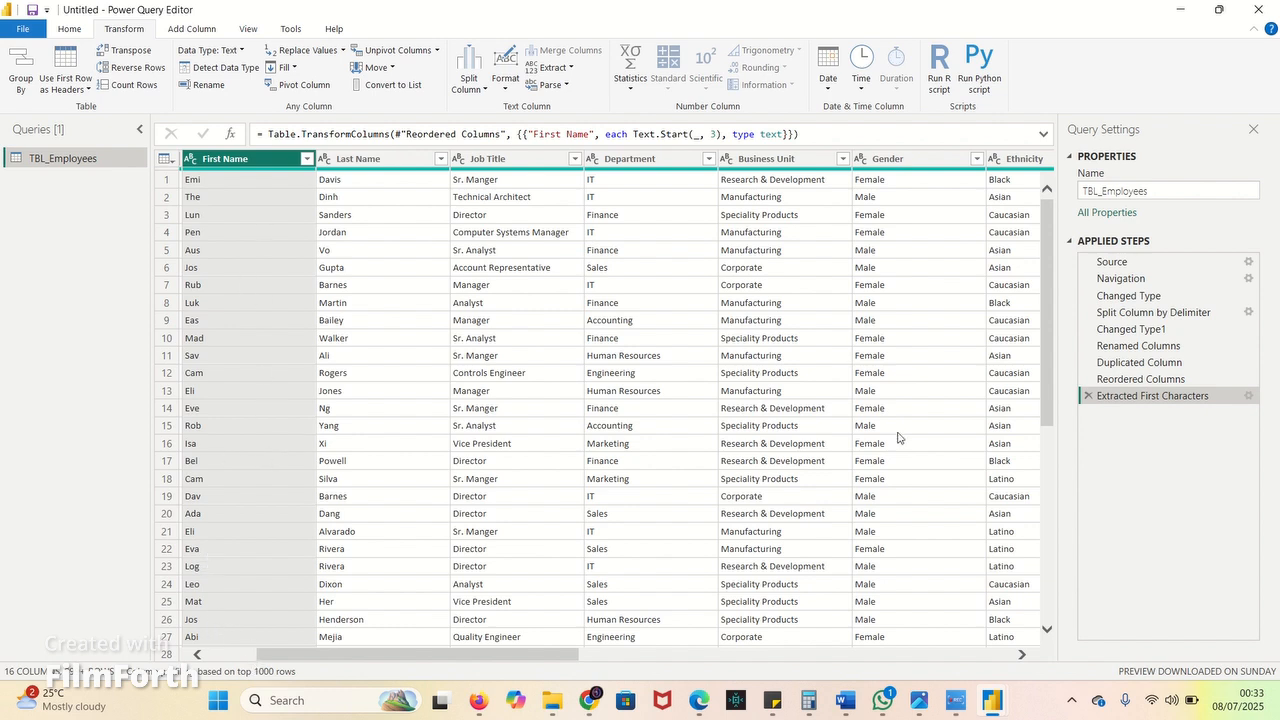
left_click(1088, 398)
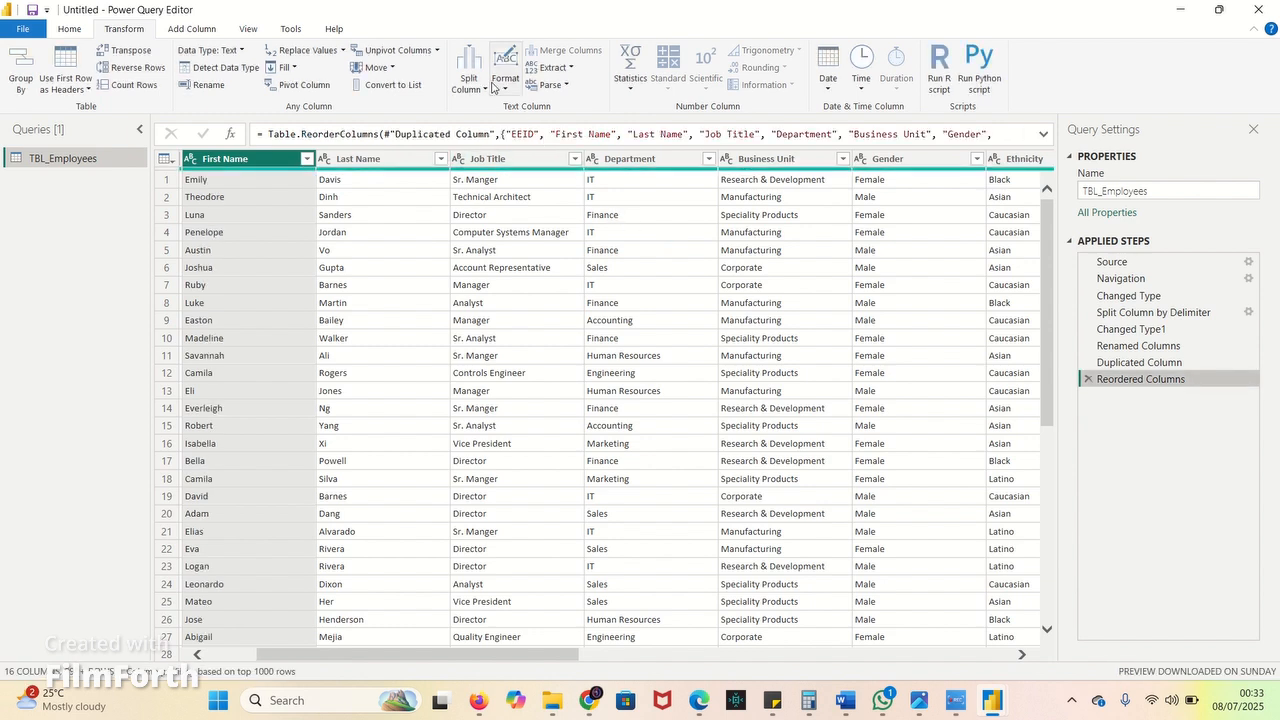
- Extract the last 2 characters of the First Name column and delete the resulting applied step
left_click(553, 67)
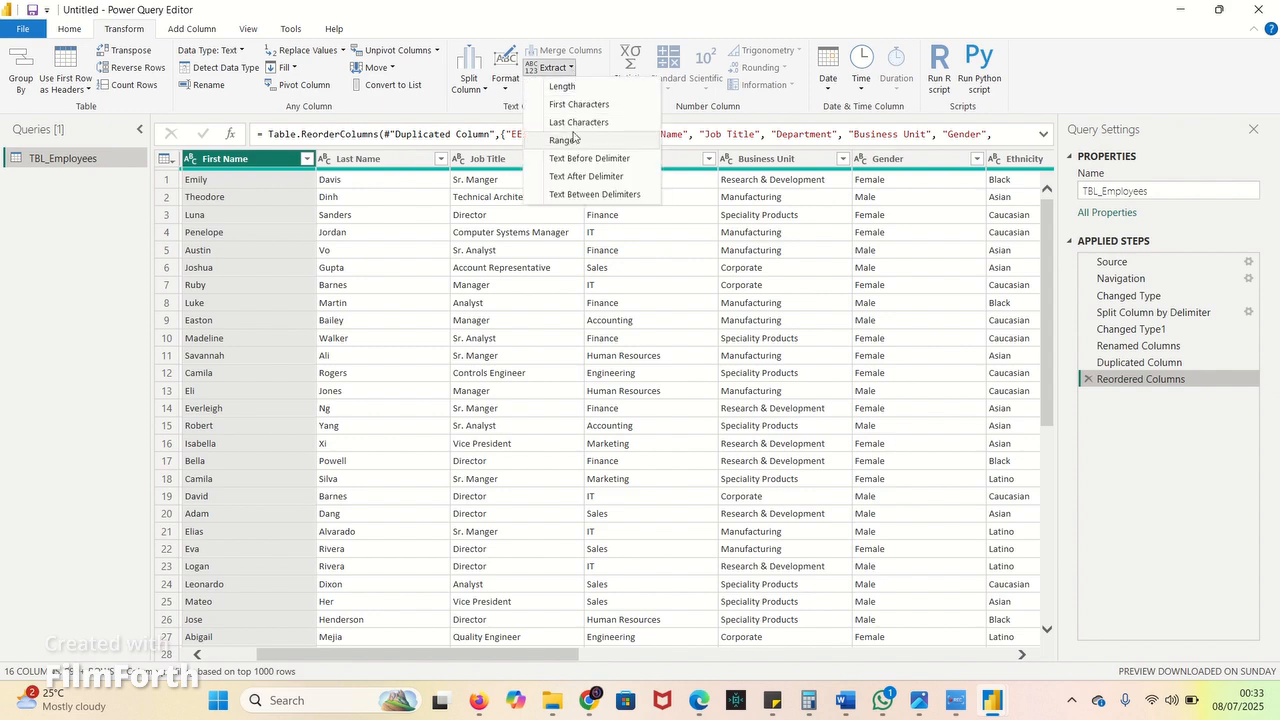
left_click(578, 122)
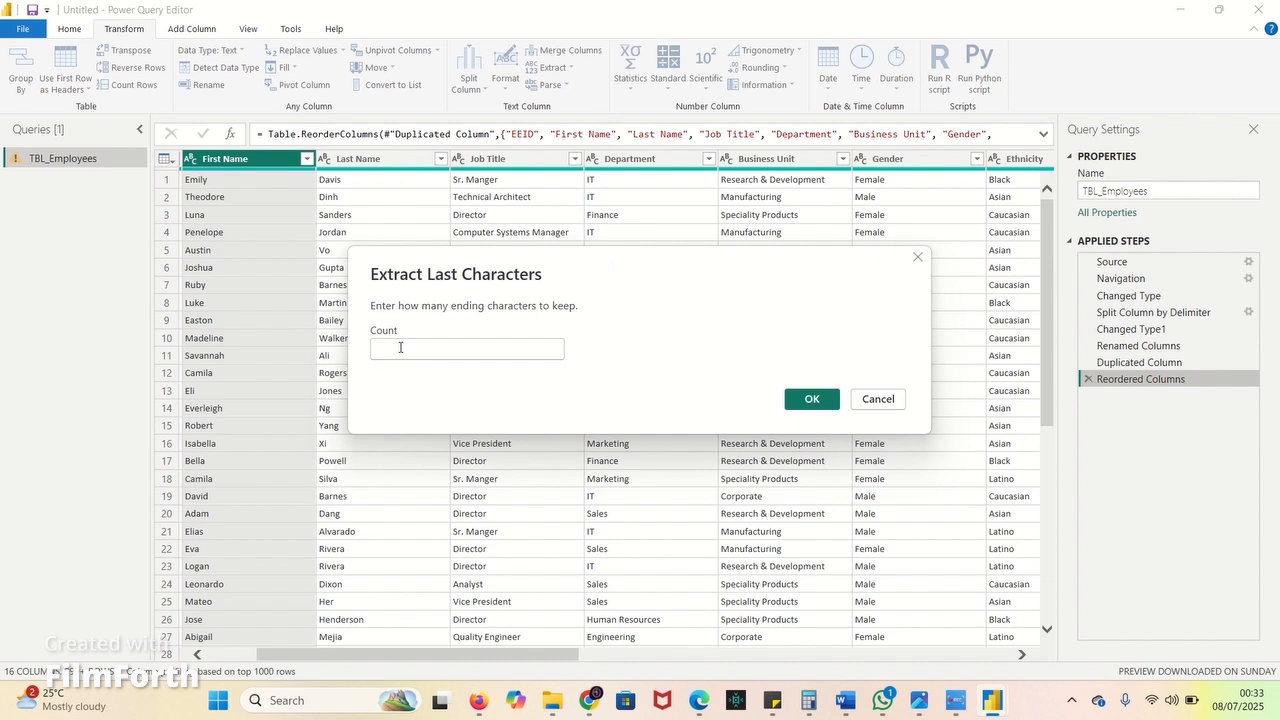
type("2")
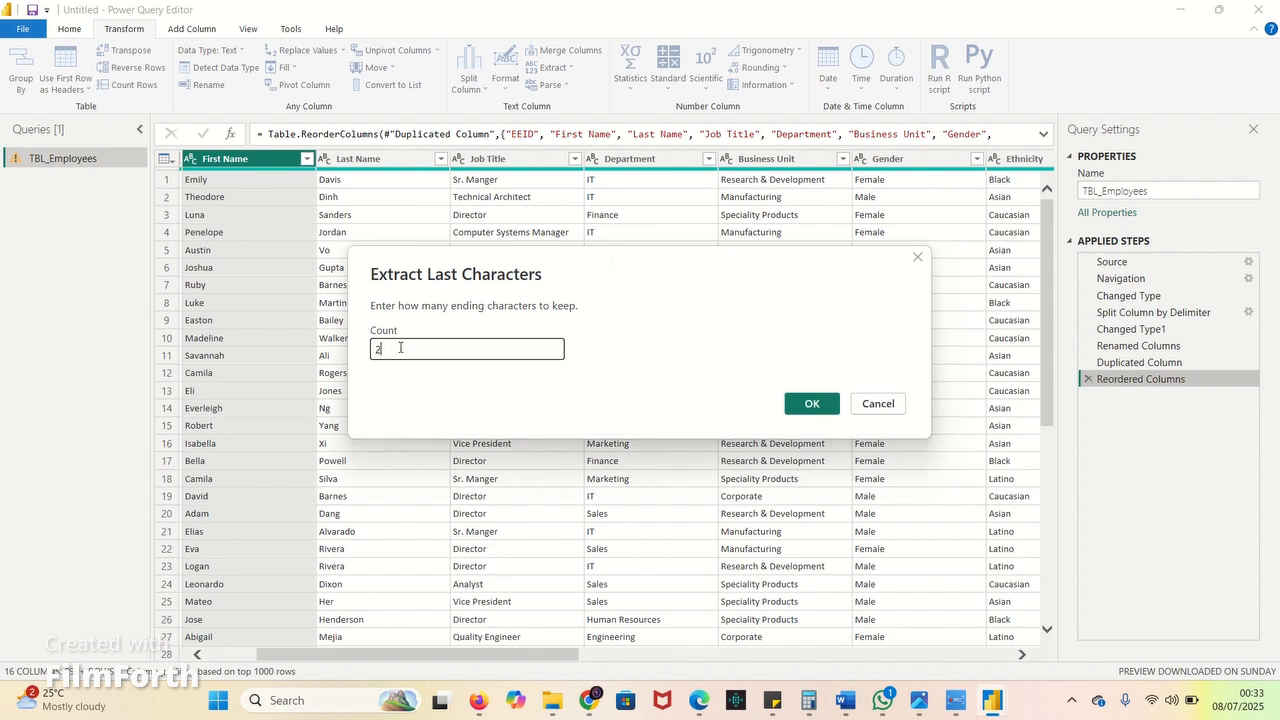
left_click(812, 404)
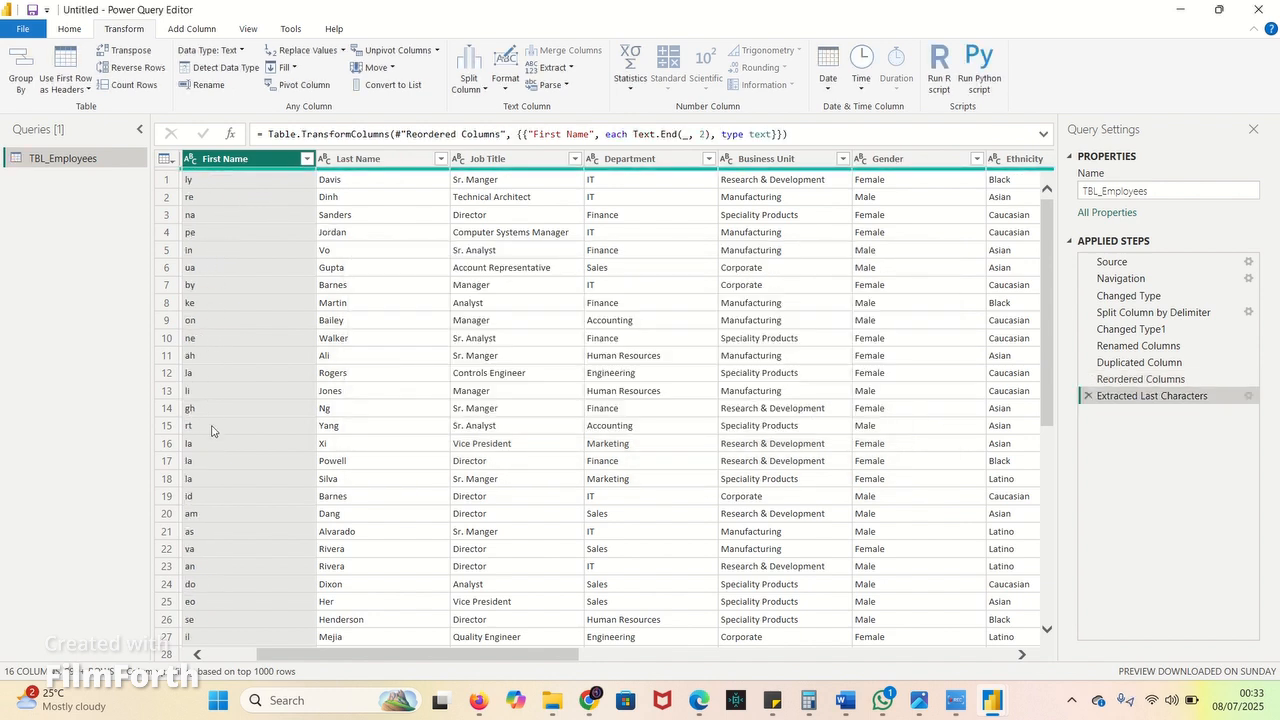
left_click(1088, 396)
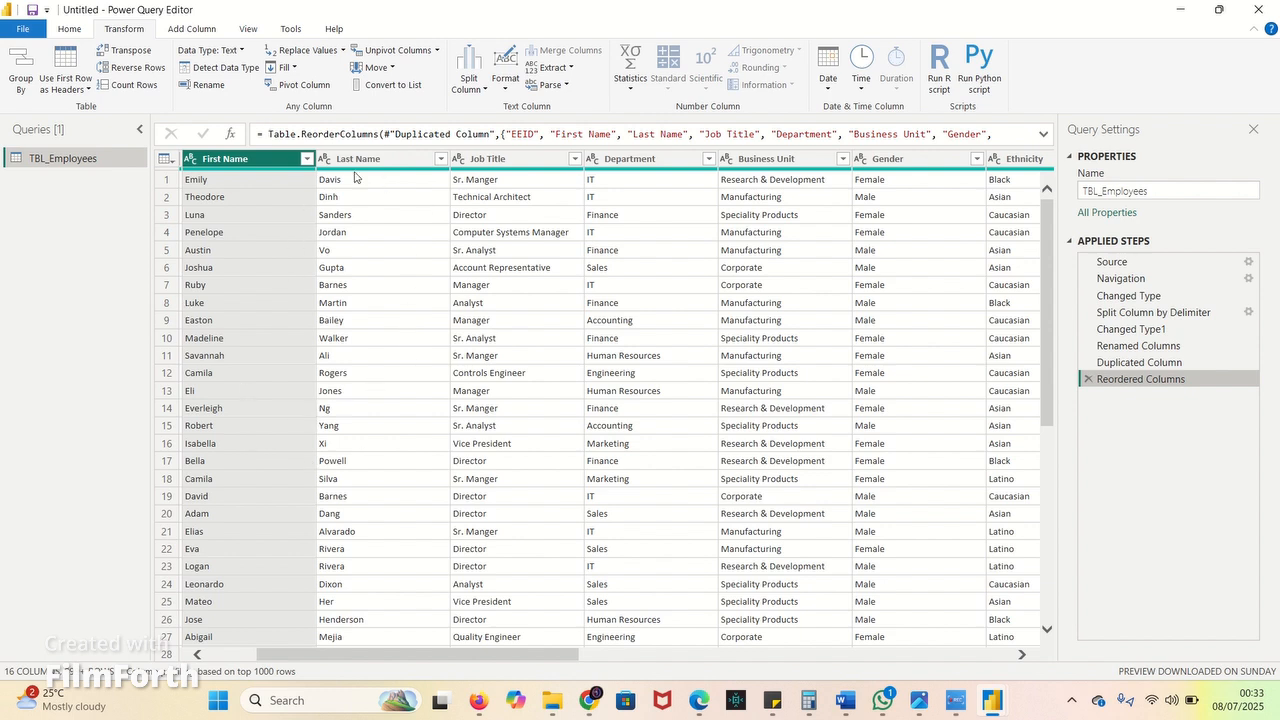
- Count the rows of the employee table and remove the row count from the applied steps
left_click(137, 88)
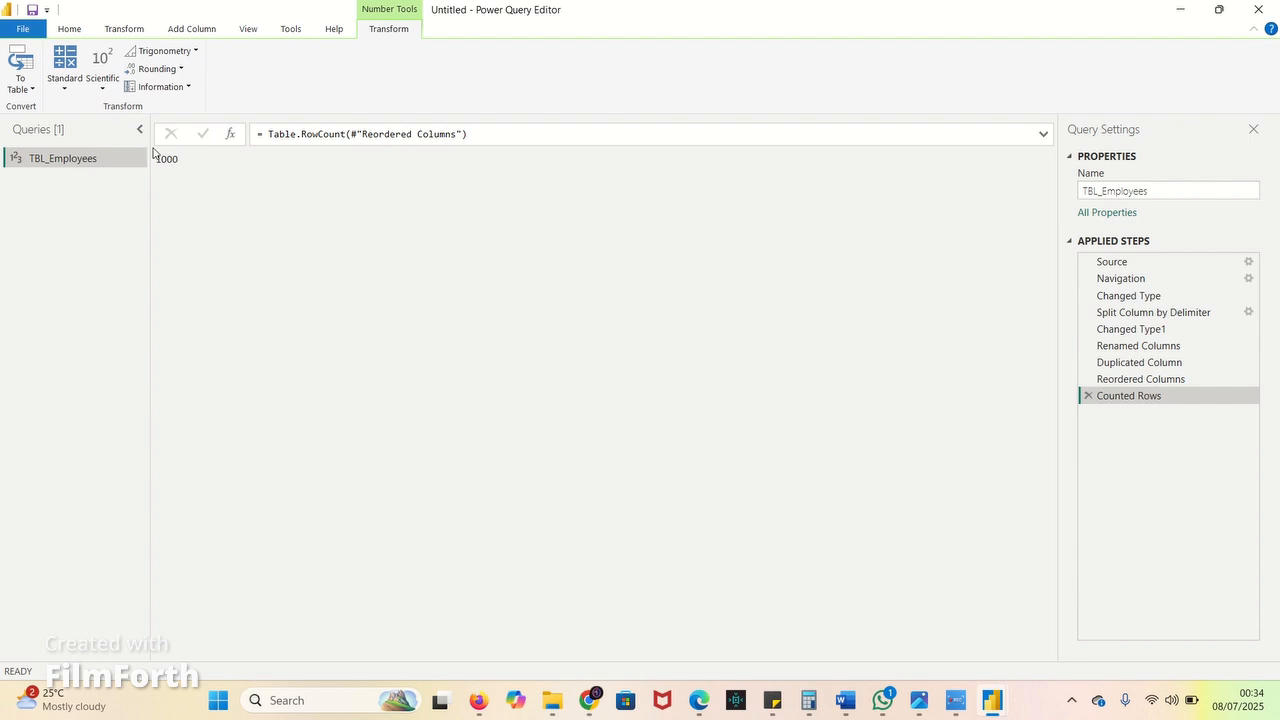
left_click(1088, 395)
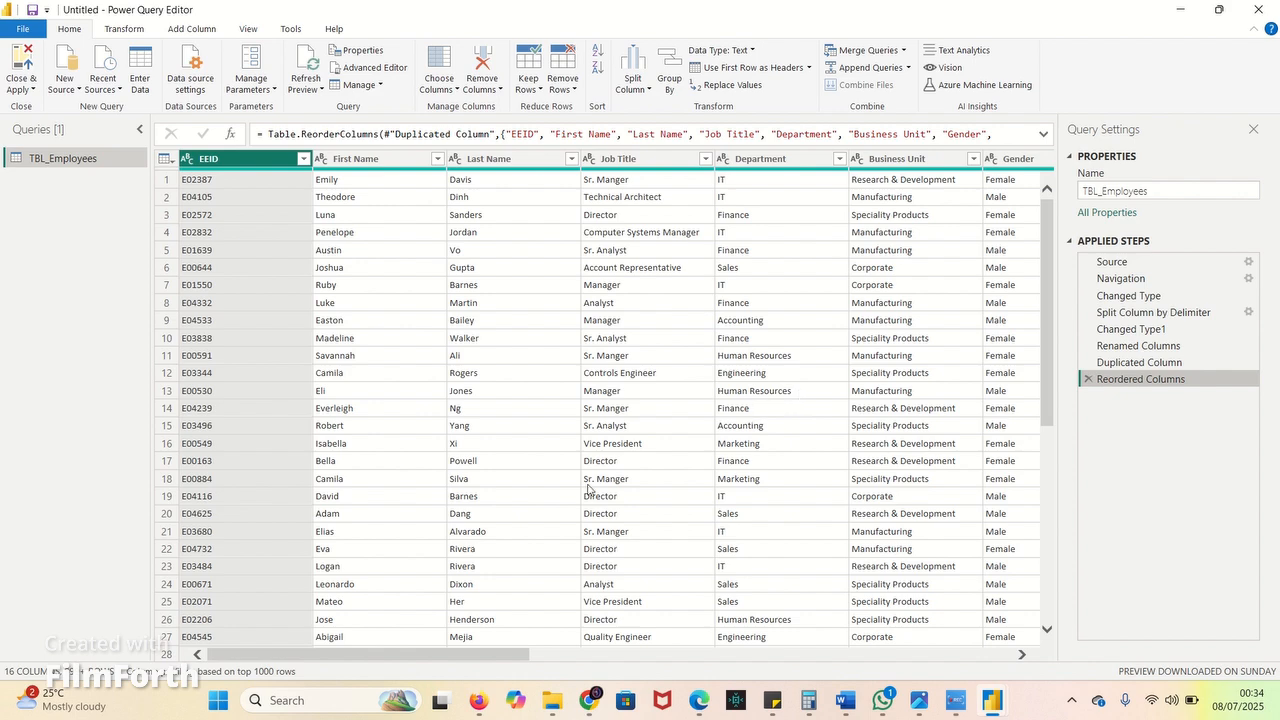
- Add 5000 to every value in the Annual Salary column with the standard Add operation
left_click_drag(445, 657, 770, 608)
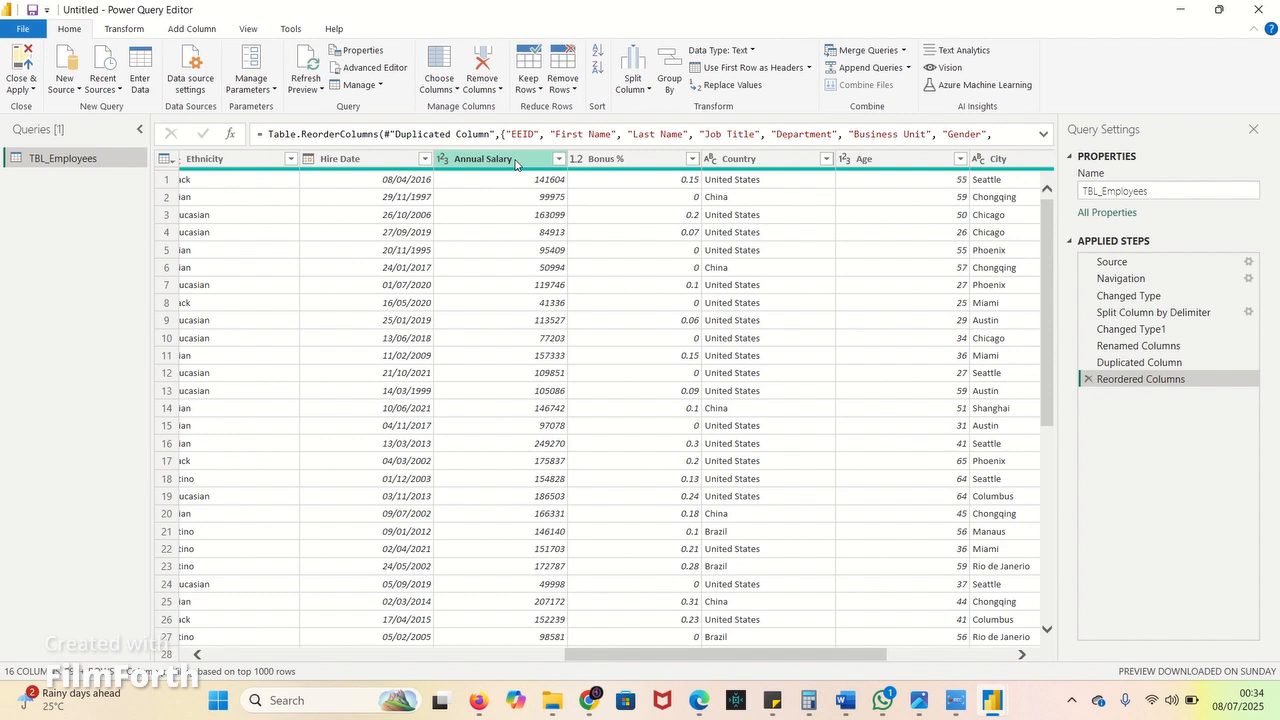
left_click(515, 164)
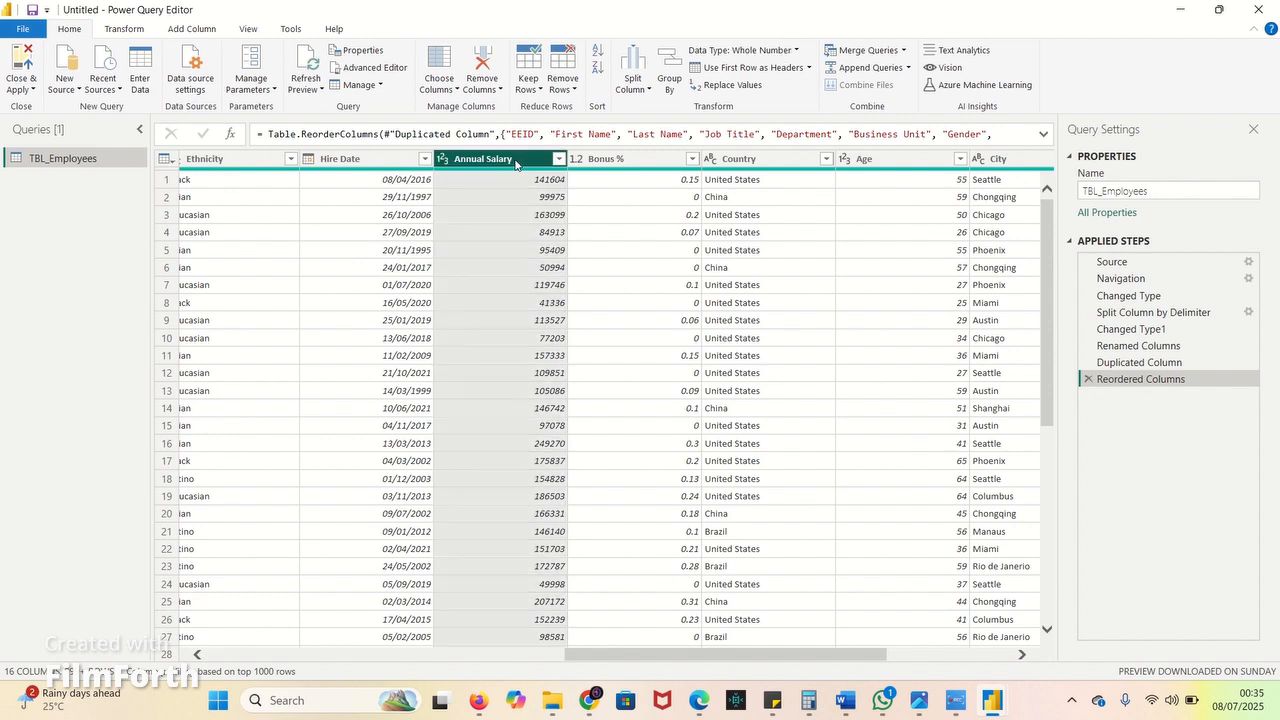
left_click(122, 31)
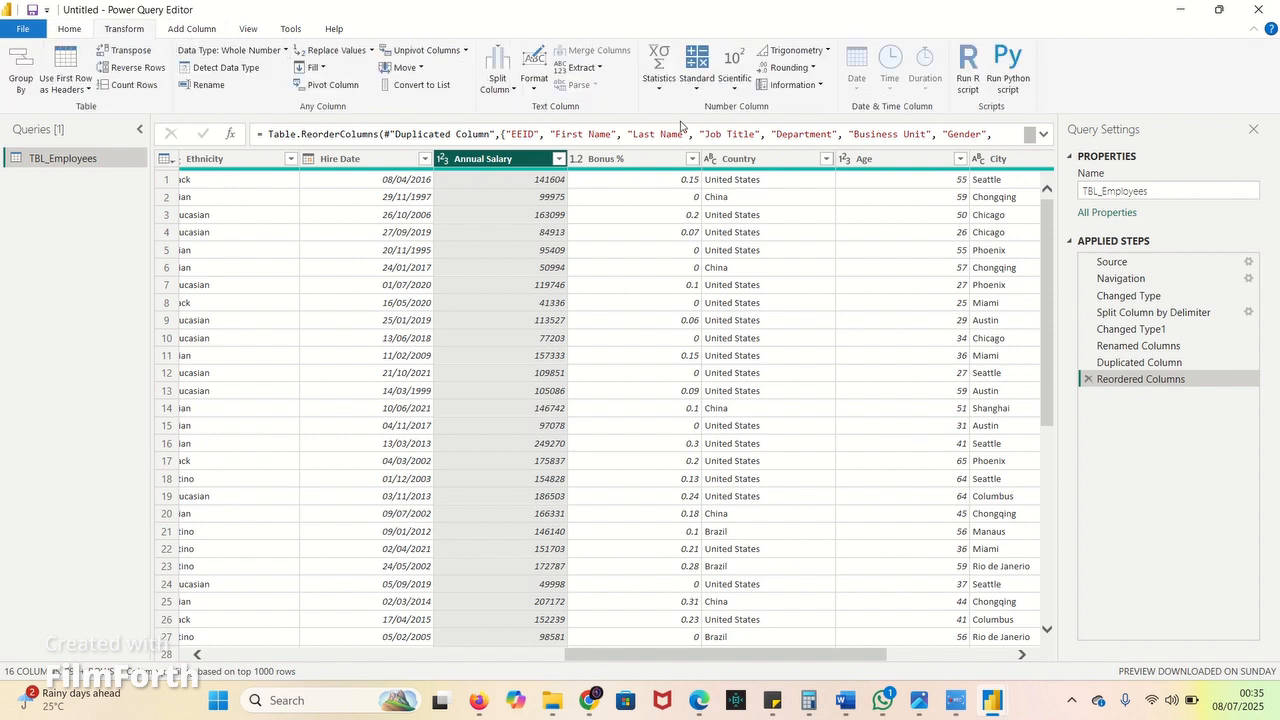
left_click(700, 90)
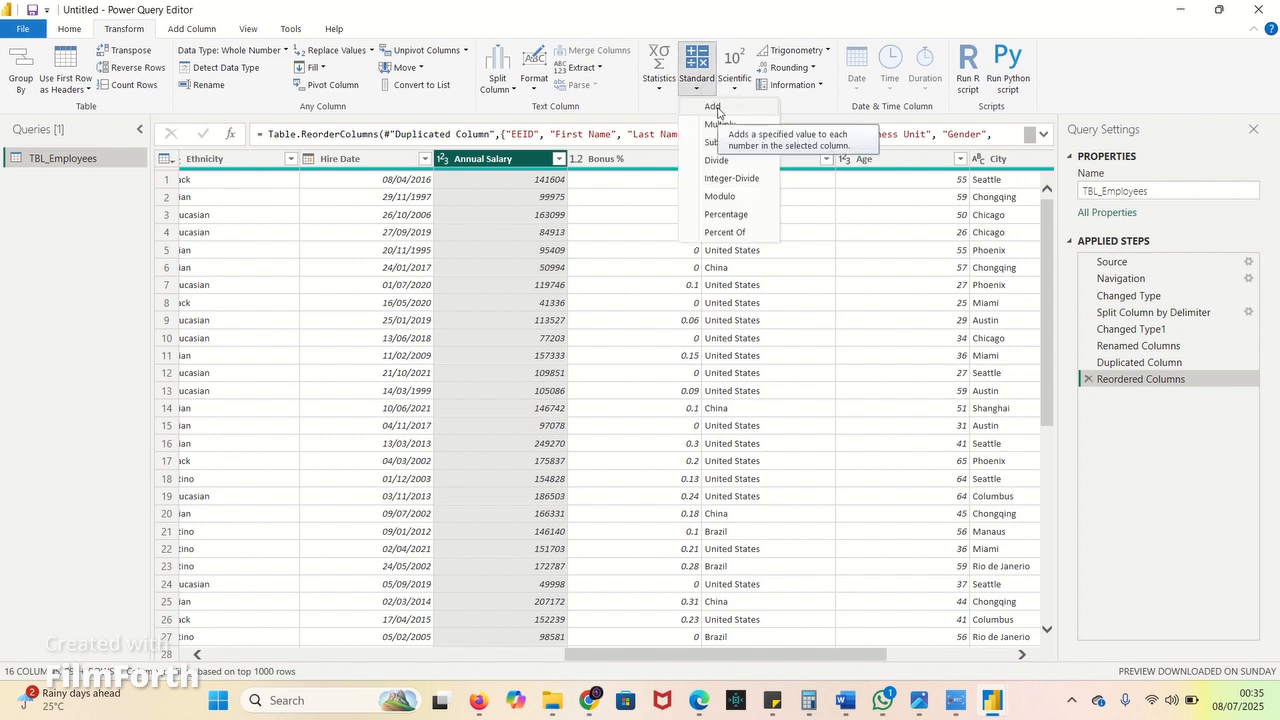
left_click(718, 108)
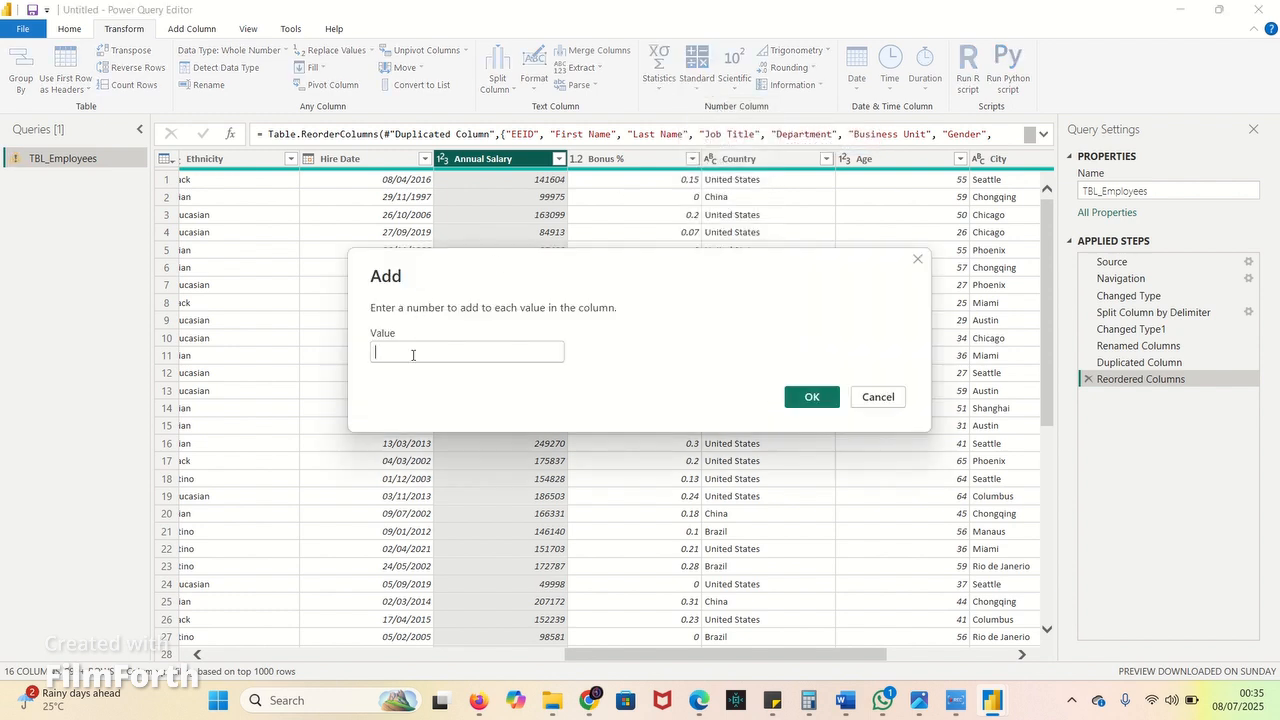
left_click(413, 355)
type("5000")
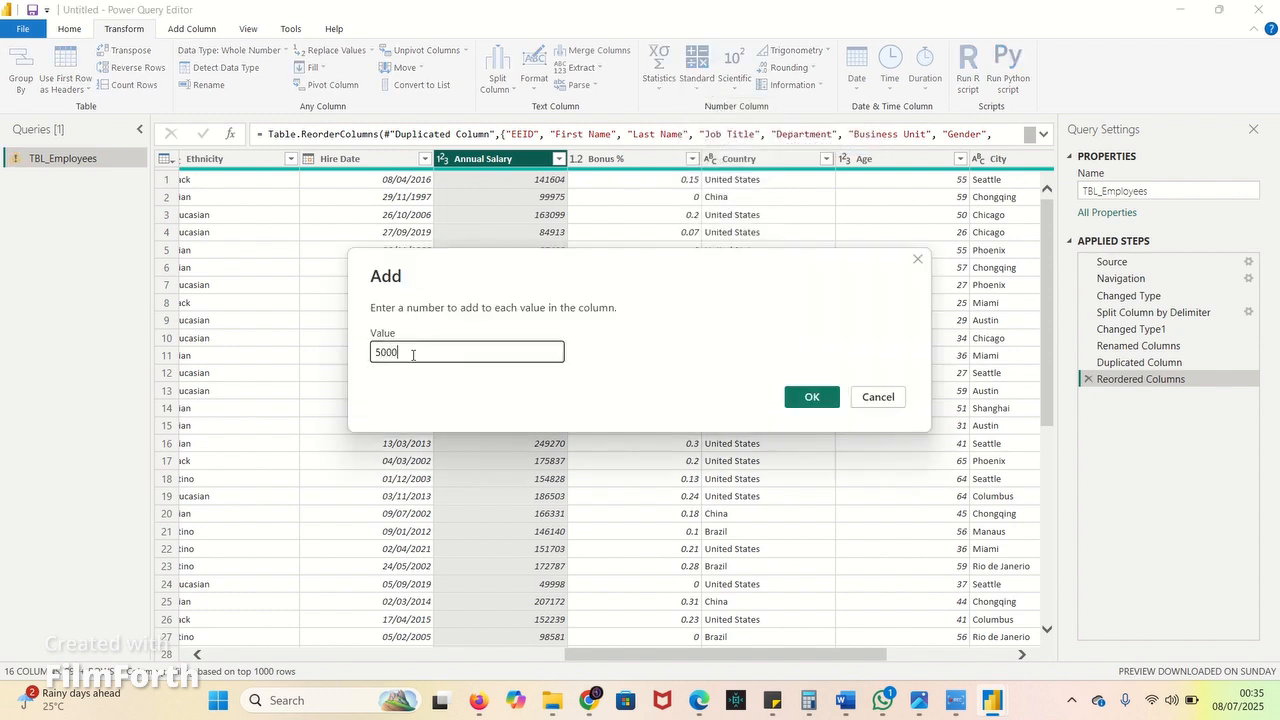
left_click(811, 397)
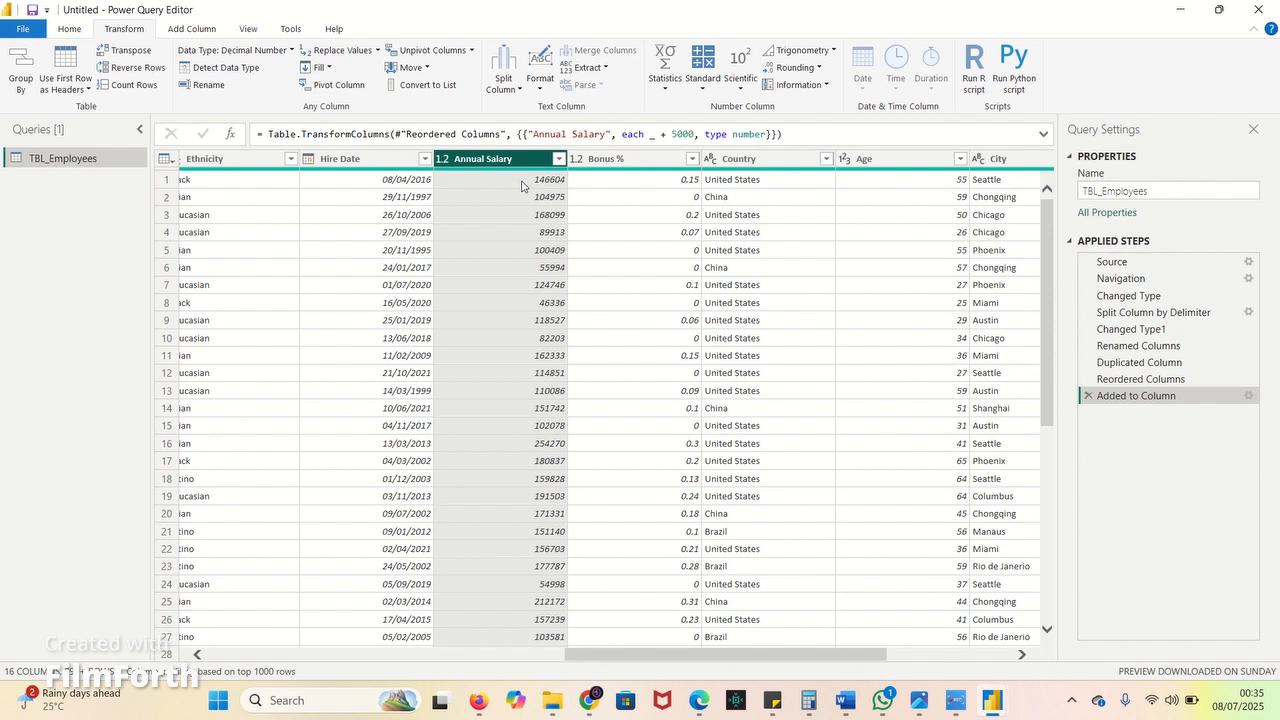
- Subtract 10000 from every value in the Annual Salary column and remove that subtraction from the applied steps
left_click(711, 88)
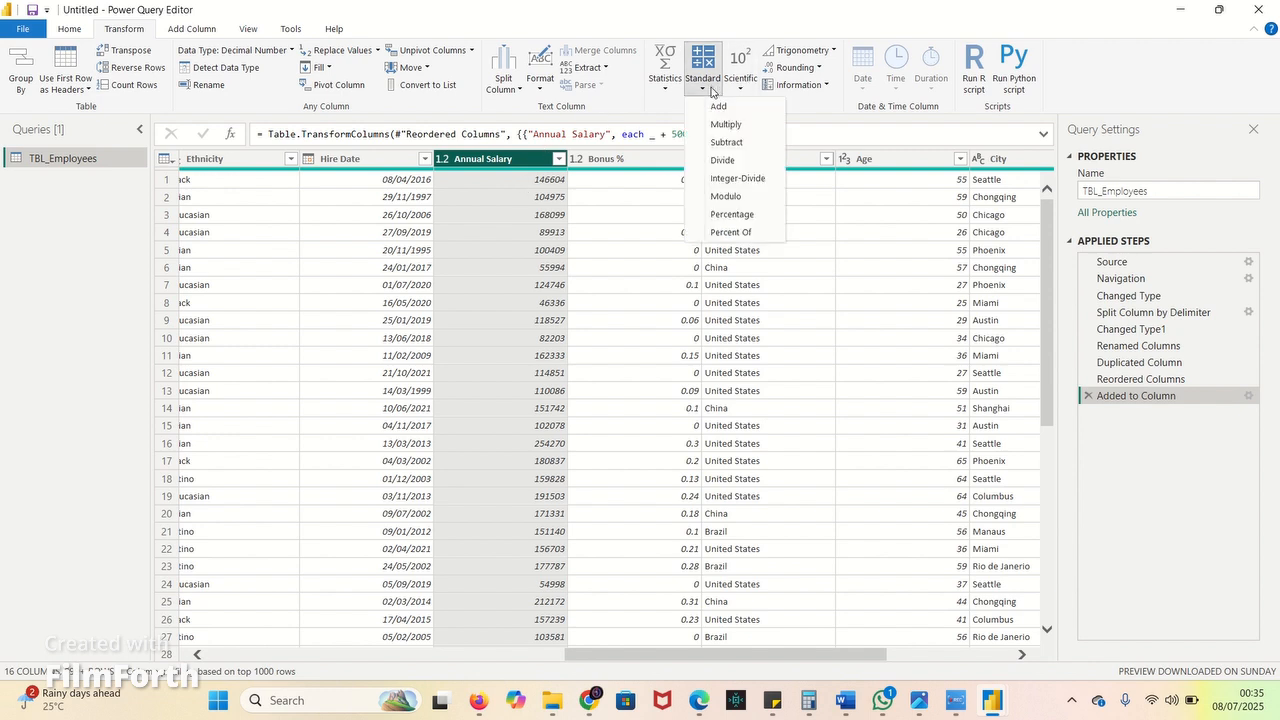
left_click(727, 145)
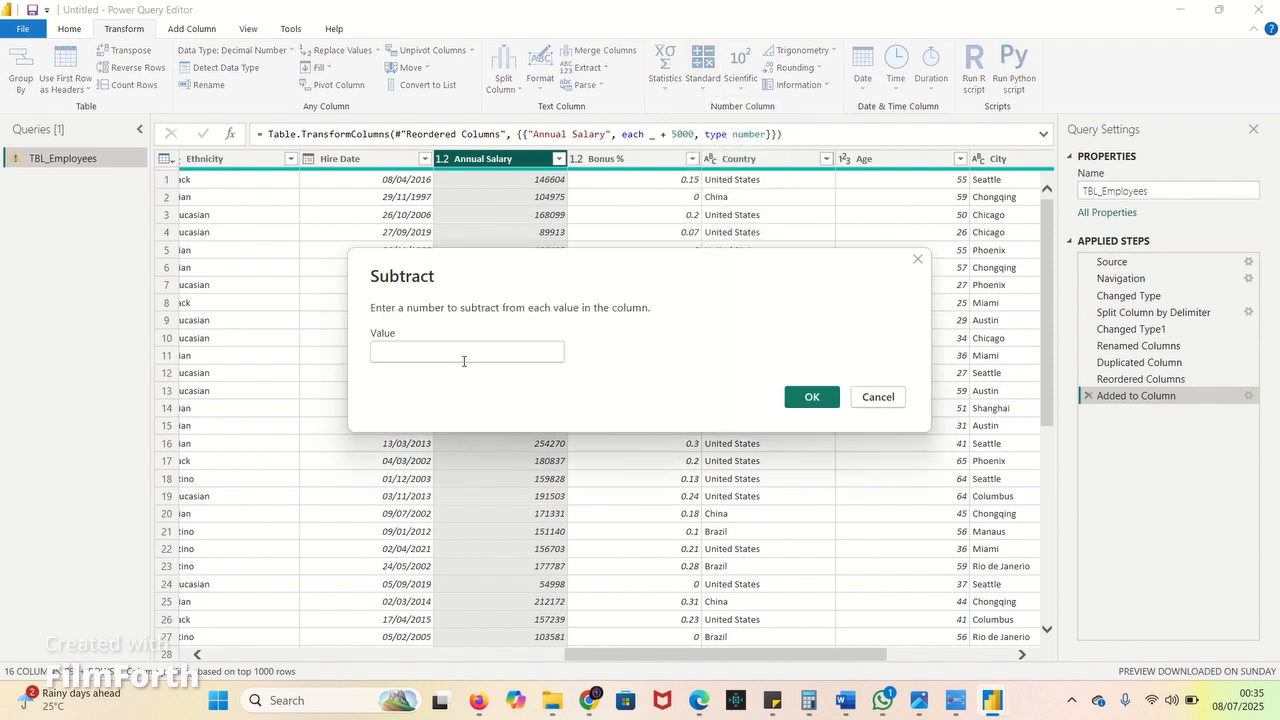
type("10000")
left_click(811, 398)
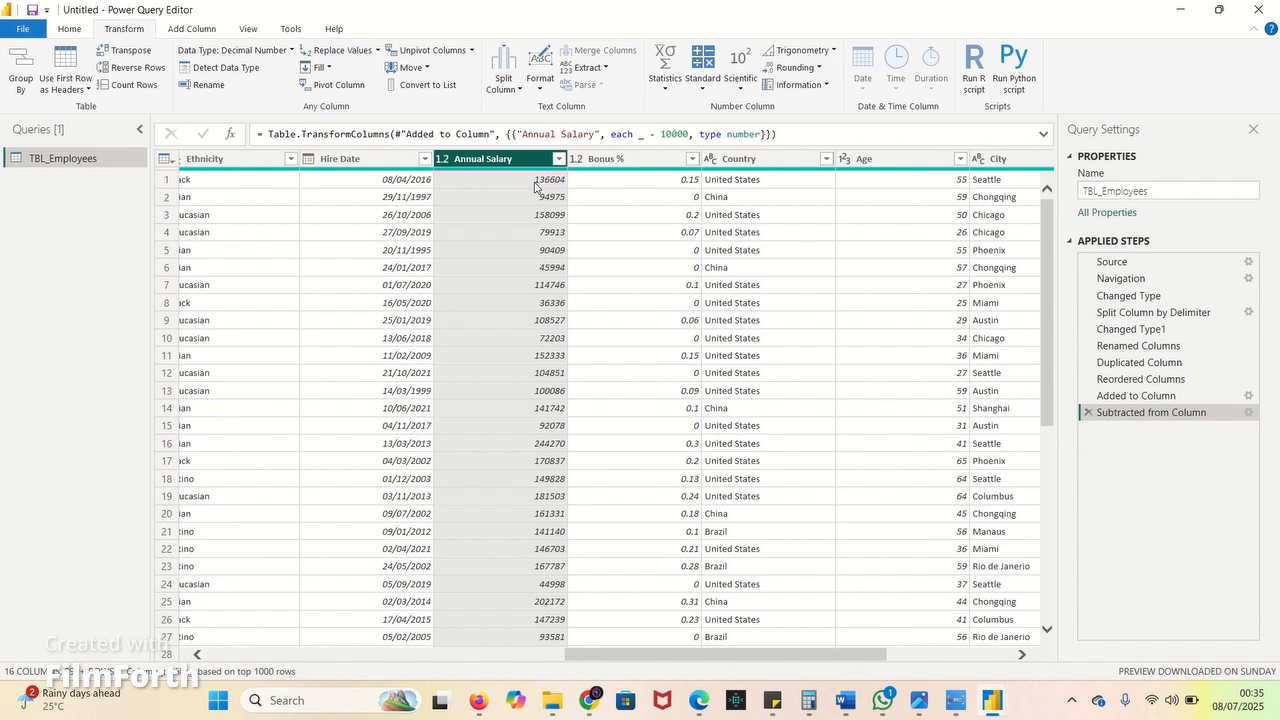
left_click(1089, 413)
left_click(710, 86)
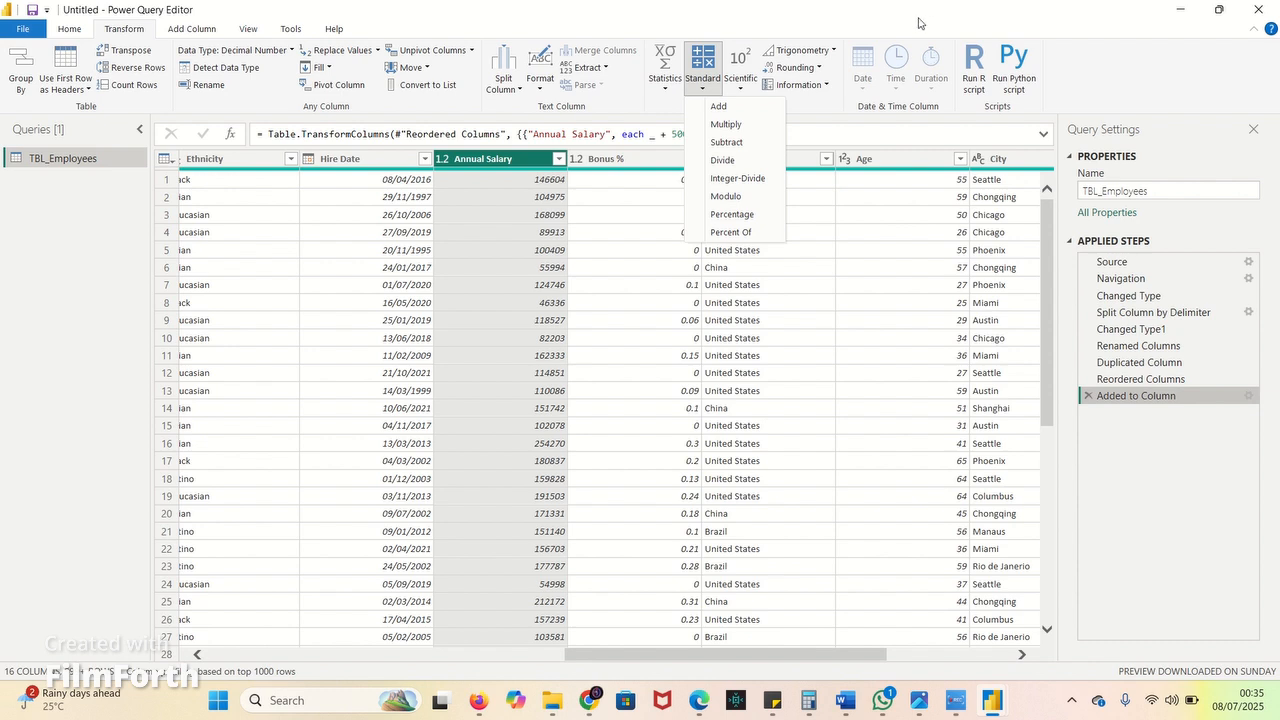
left_click(869, 32)
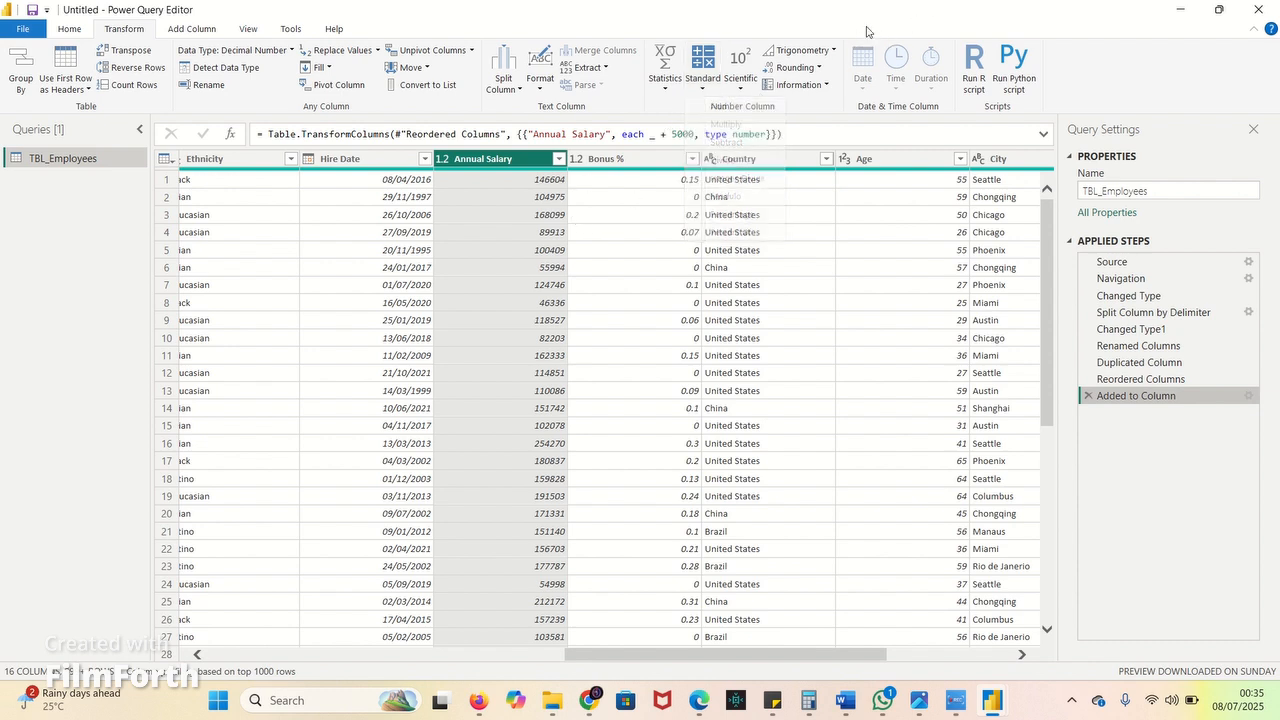
left_click(740, 92)
left_click(856, 16)
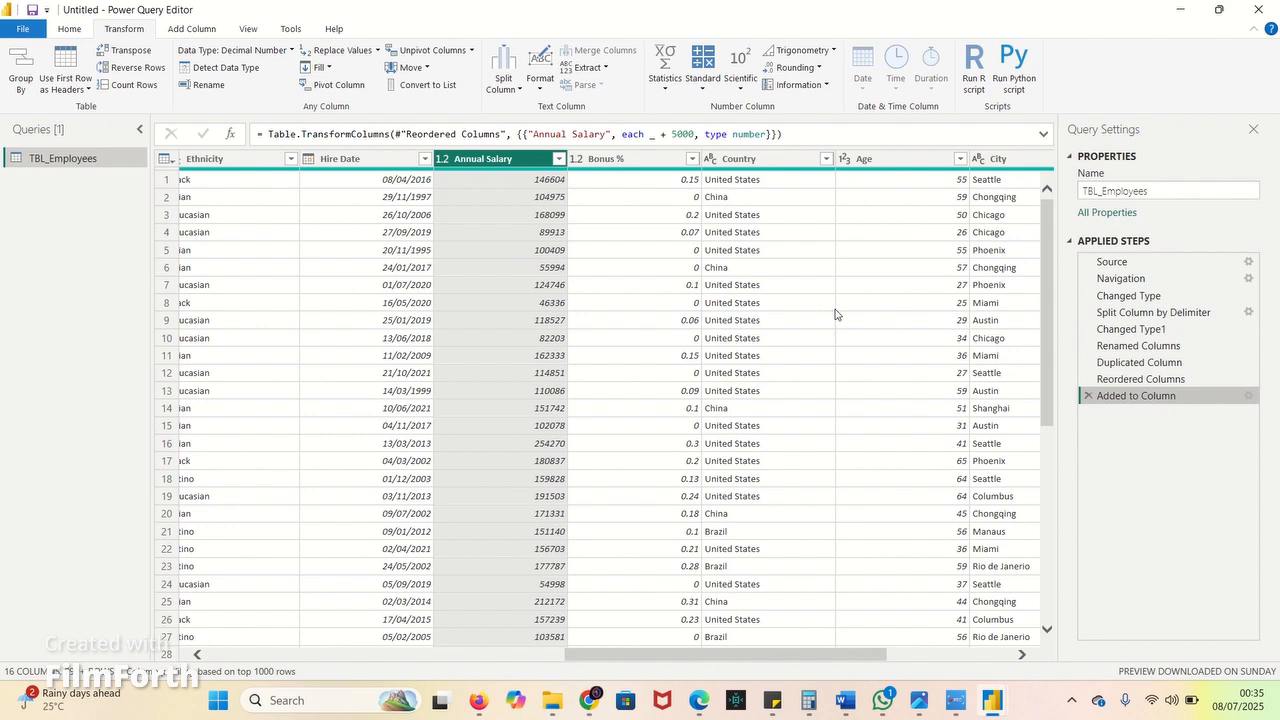
- Add a new column containing the name of the month from the Hire Date column
left_click_drag(800, 654, 980, 663)
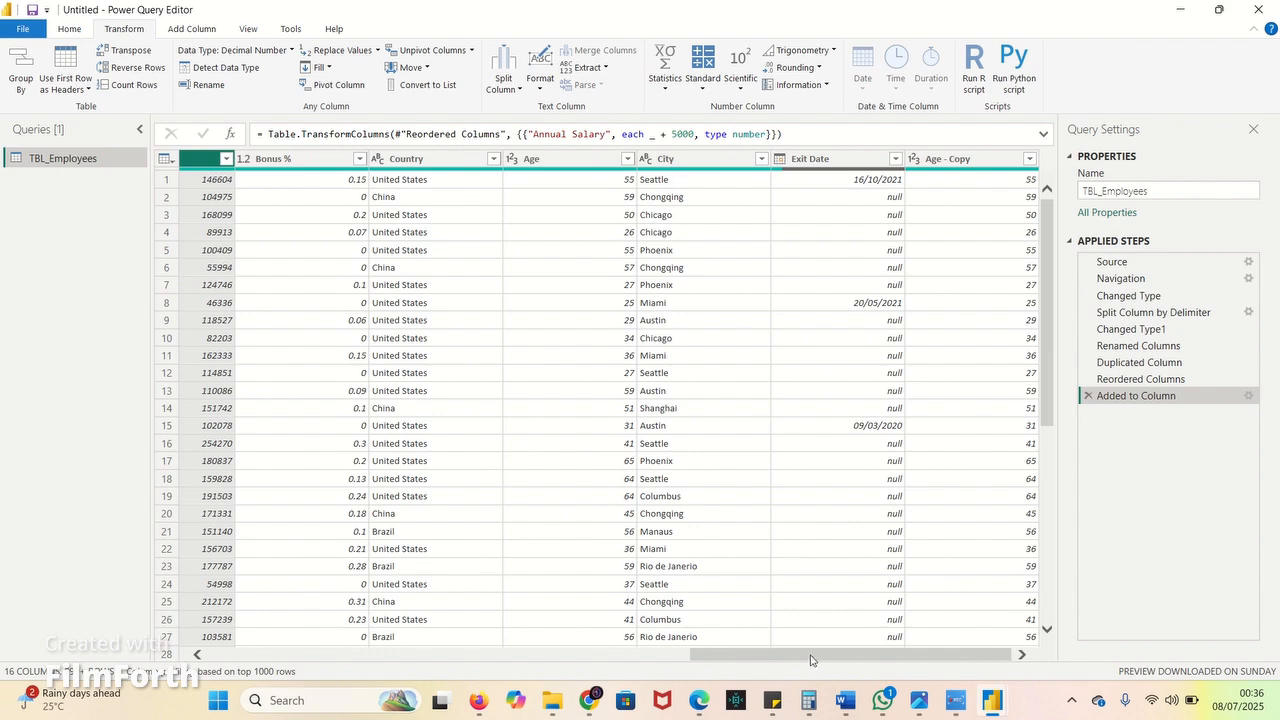
left_click_drag(808, 660, 632, 662)
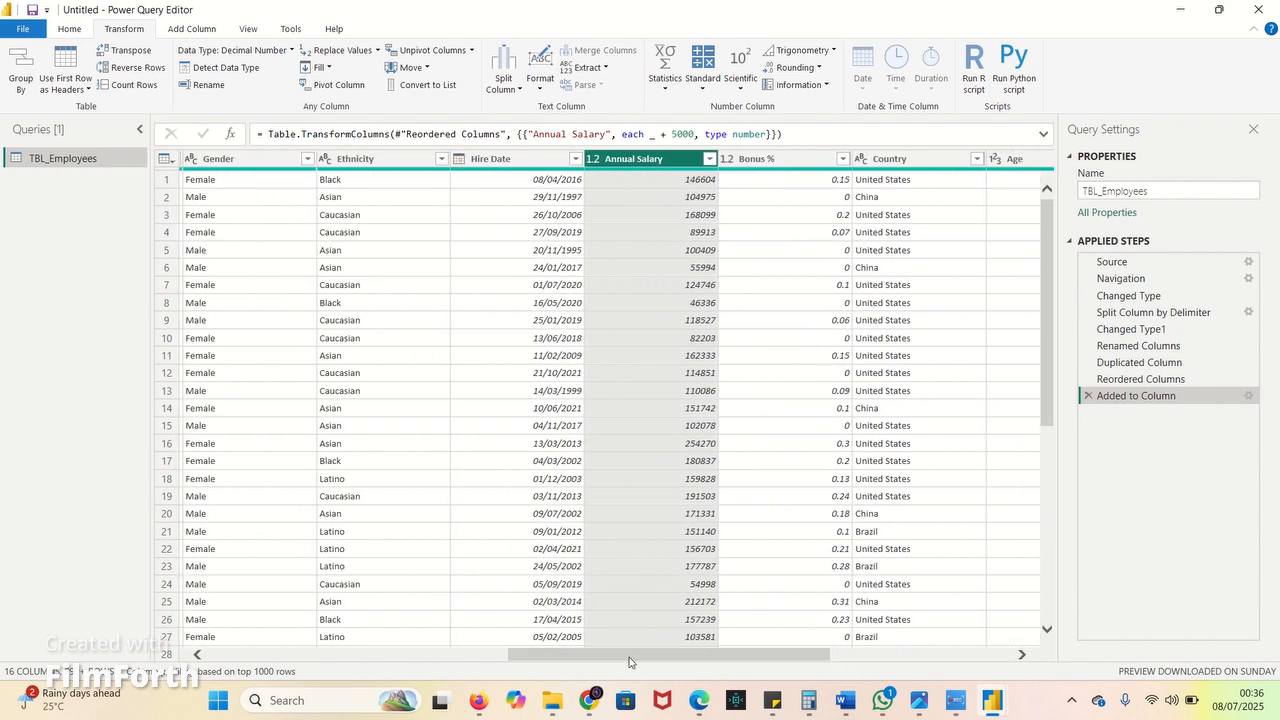
left_click(538, 168)
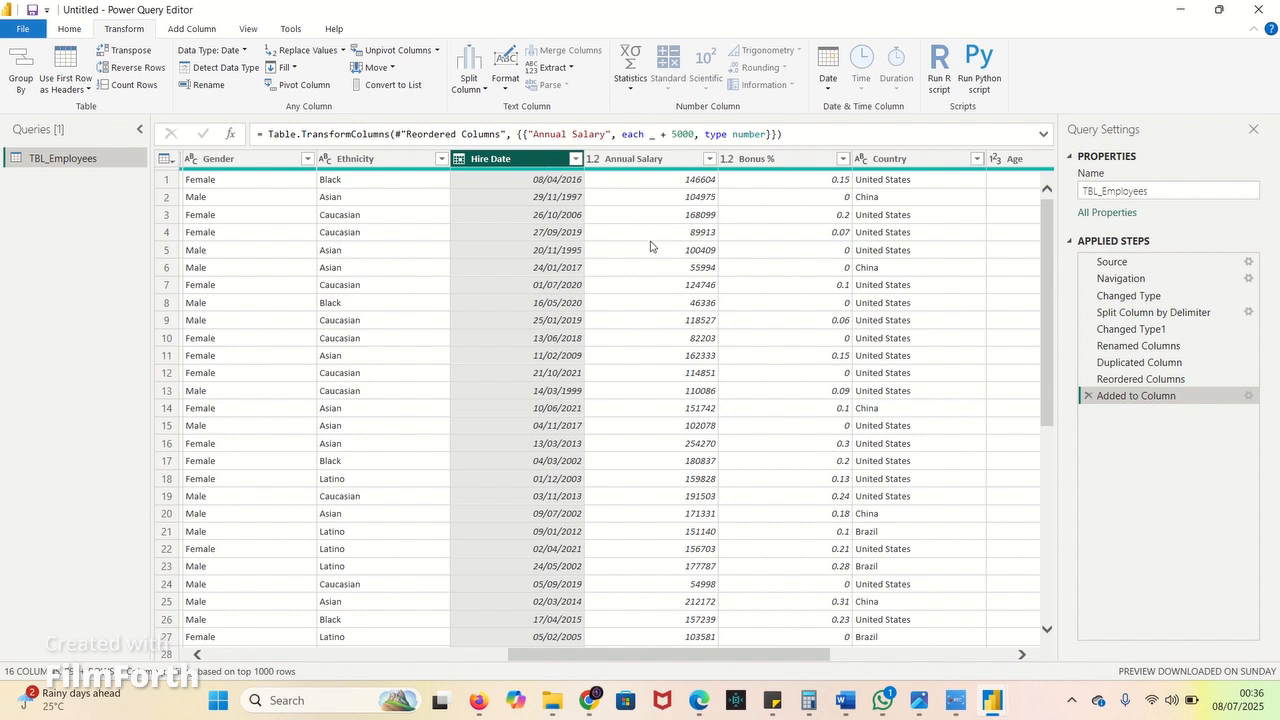
left_click(178, 29)
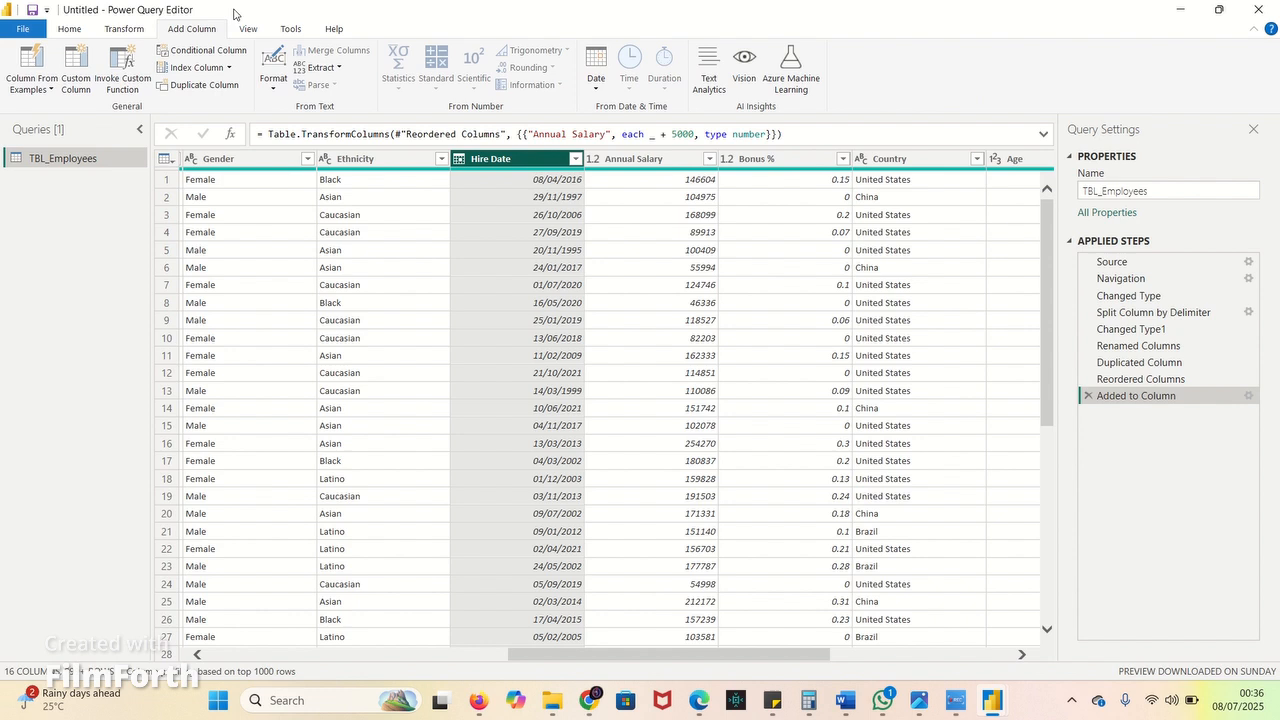
left_click(597, 98)
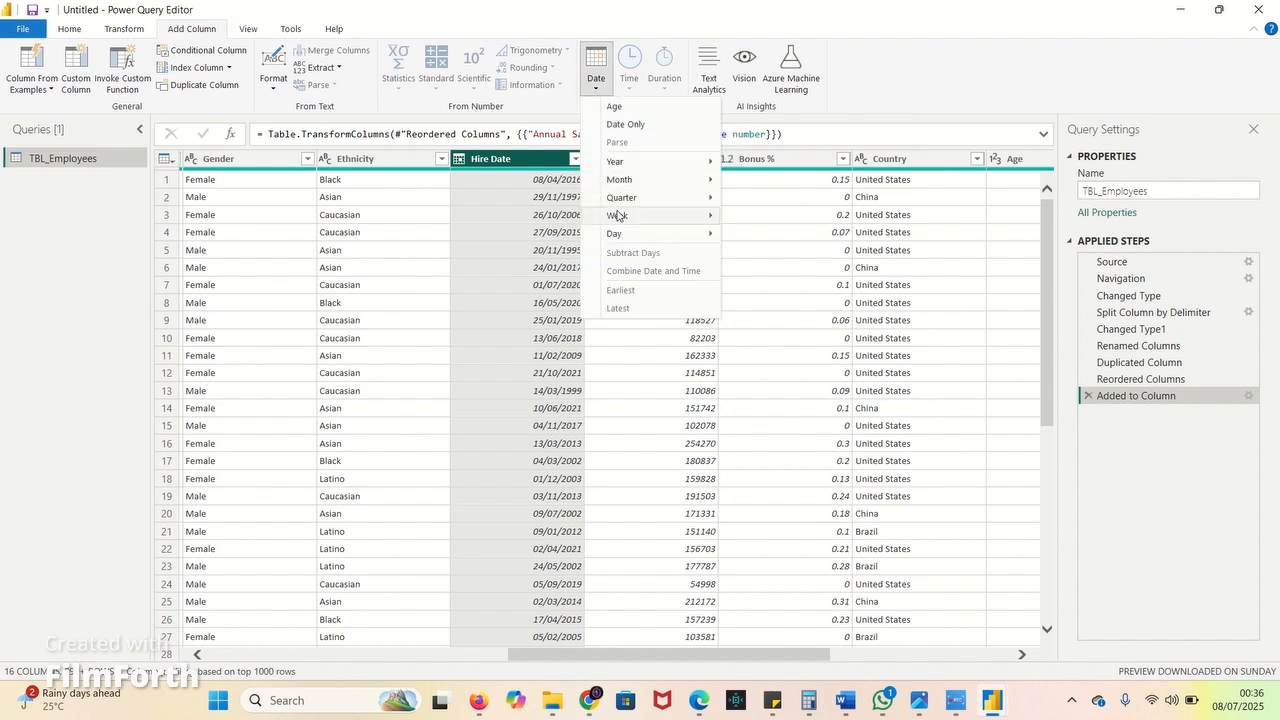
mouse_move(617, 216)
mouse_move(662, 182)
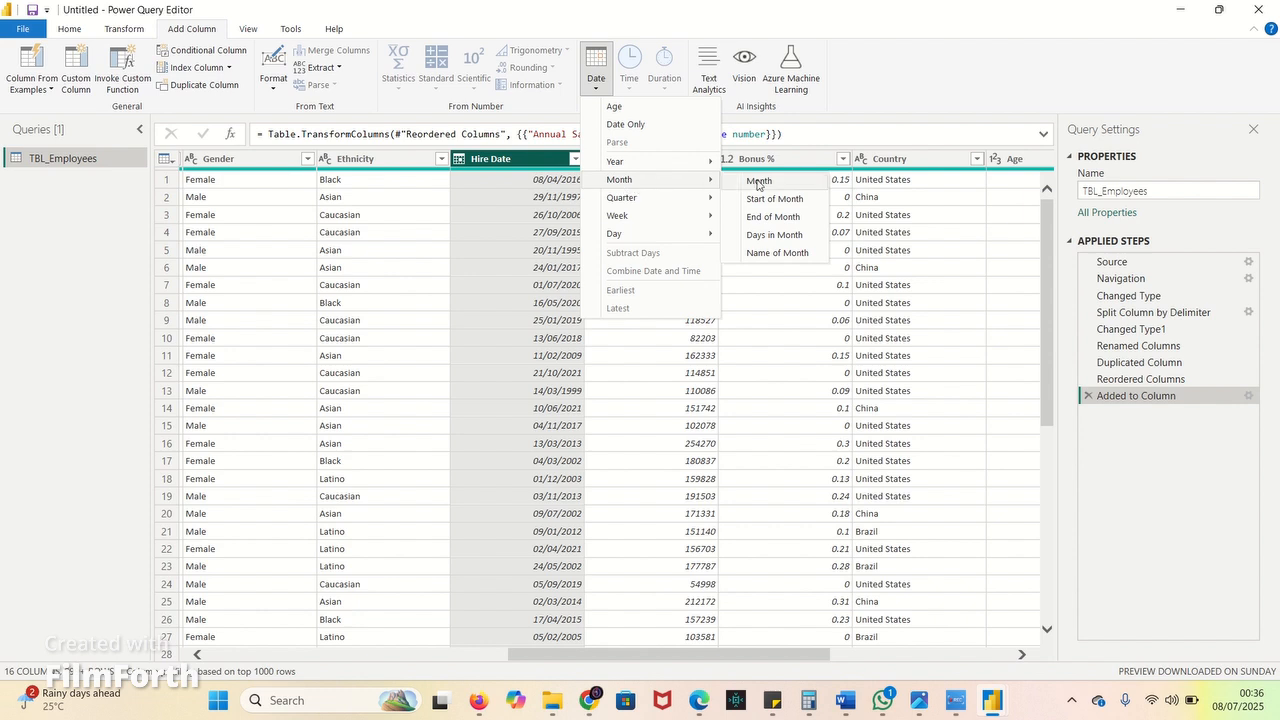
left_click(775, 253)
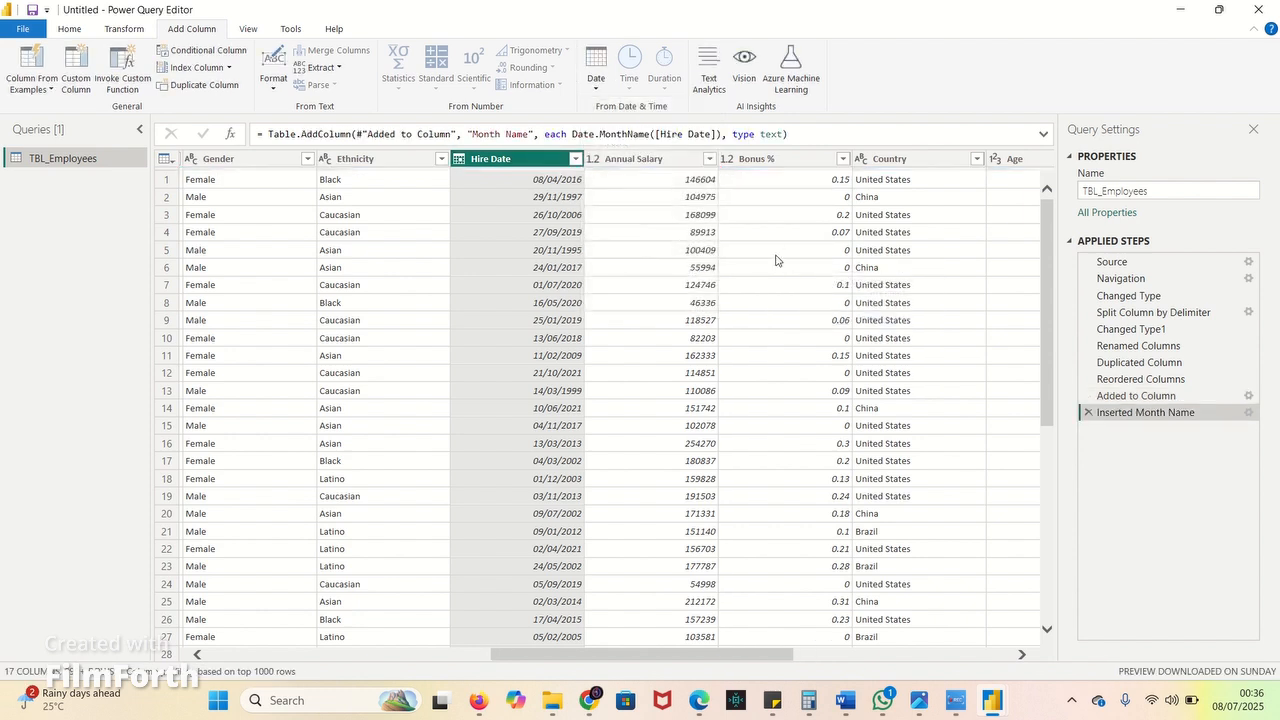
left_click_drag(685, 657, 1013, 657)
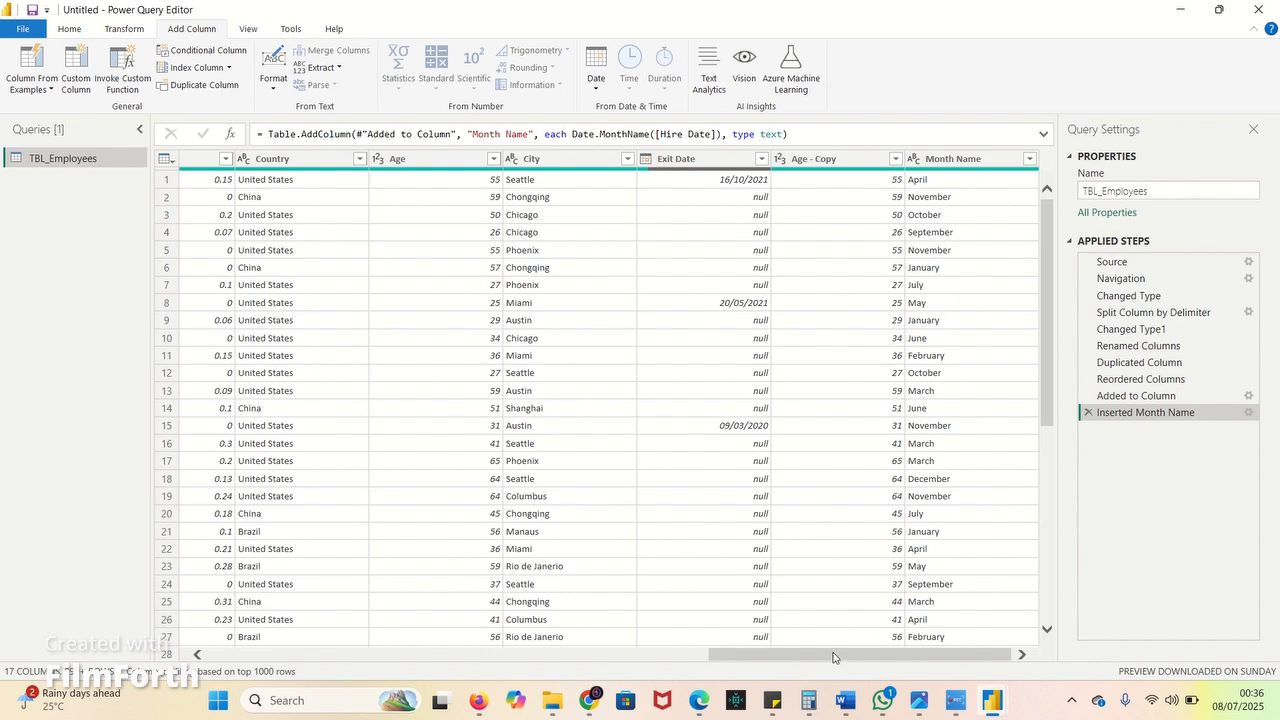
- Add a new column containing the week of the year from the Hire Date column
left_click_drag(827, 657, 650, 658)
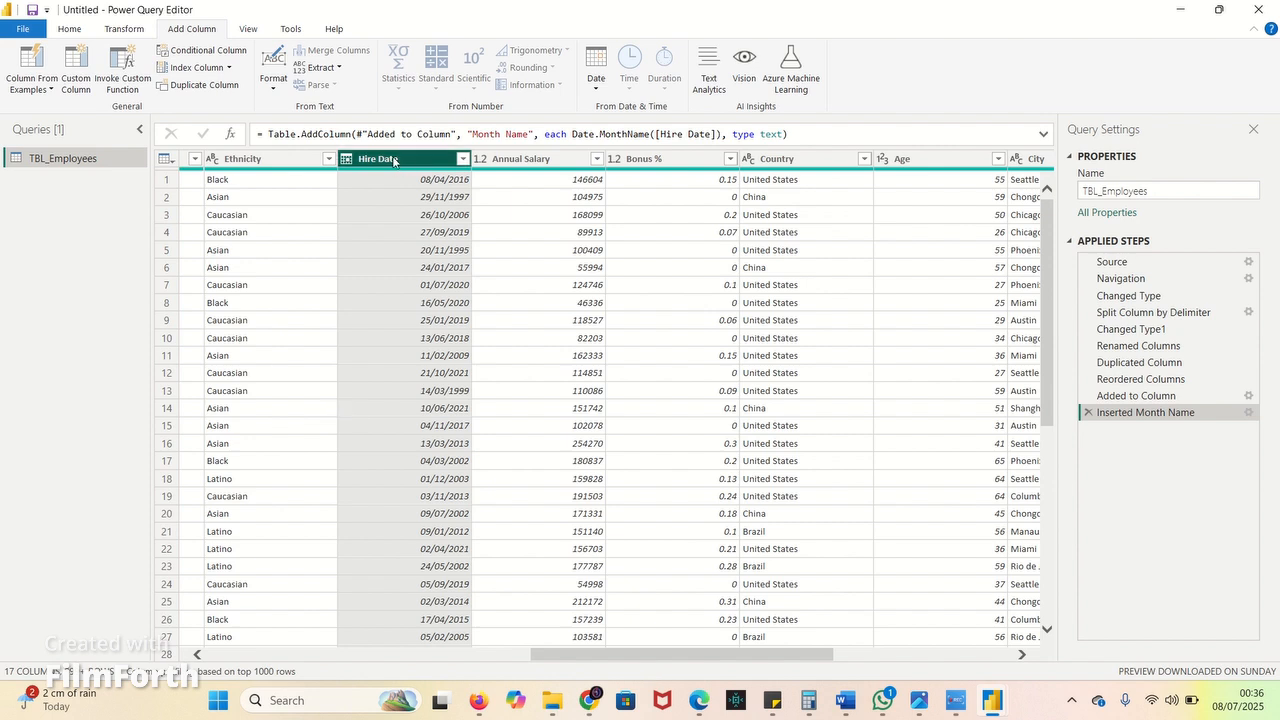
left_click(589, 93)
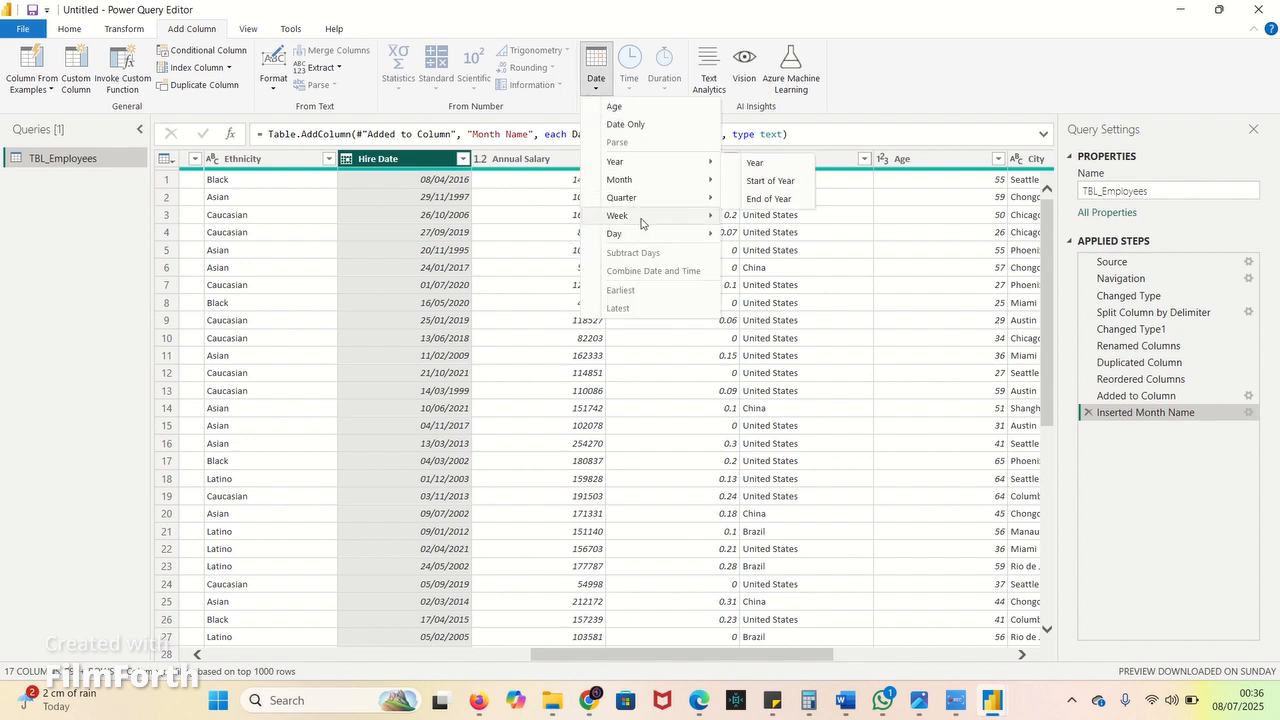
mouse_move(655, 220)
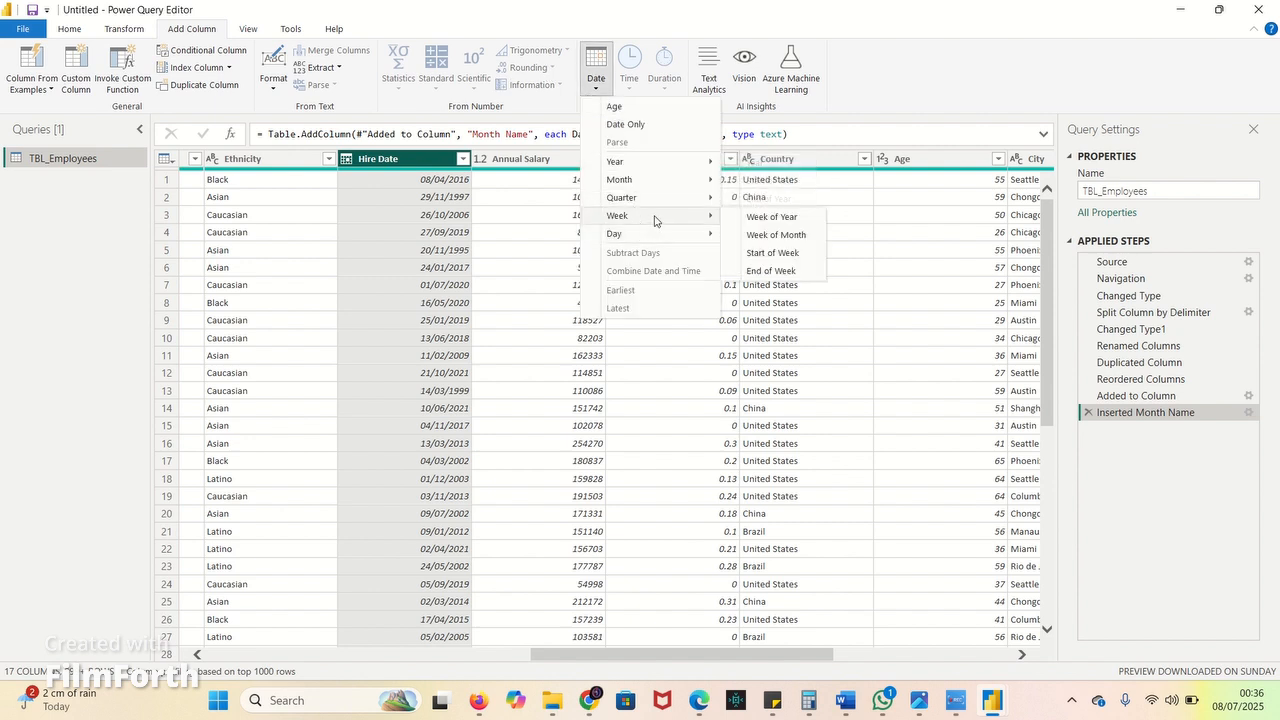
left_click(785, 222)
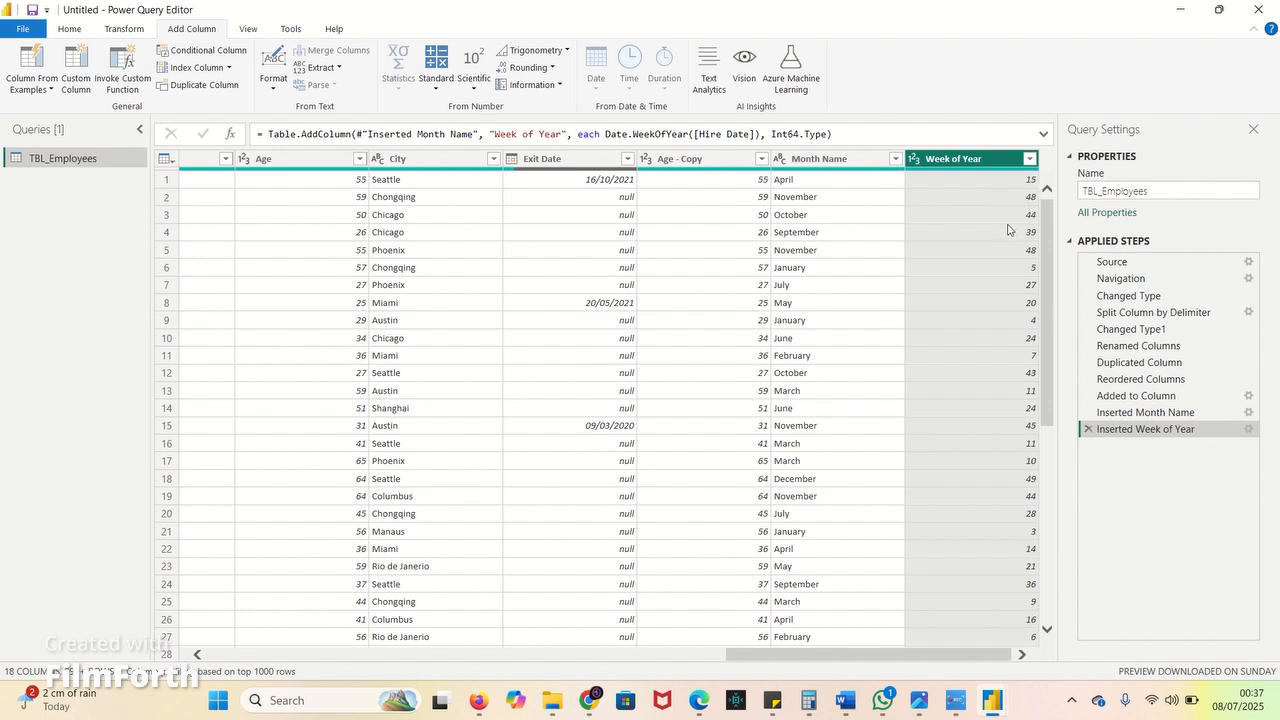
- Add a new column containing the year from the Hire Date column
left_click_drag(775, 655, 595, 666)
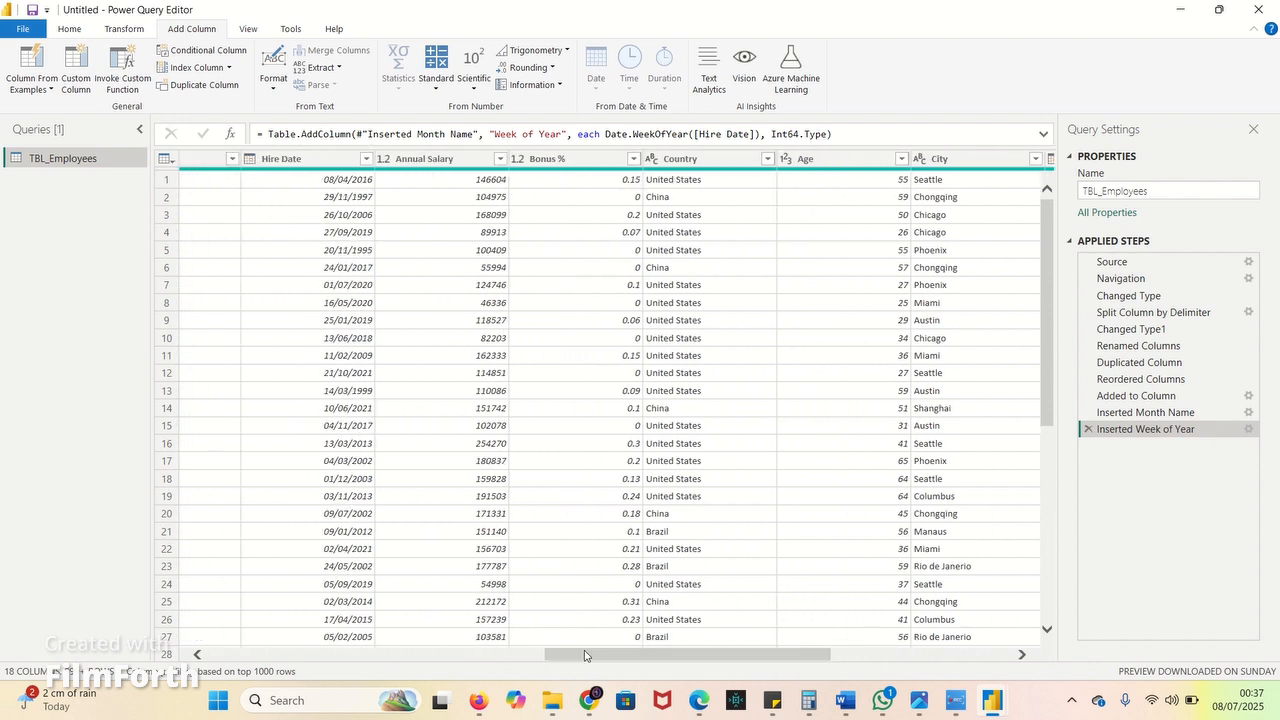
left_click(320, 160)
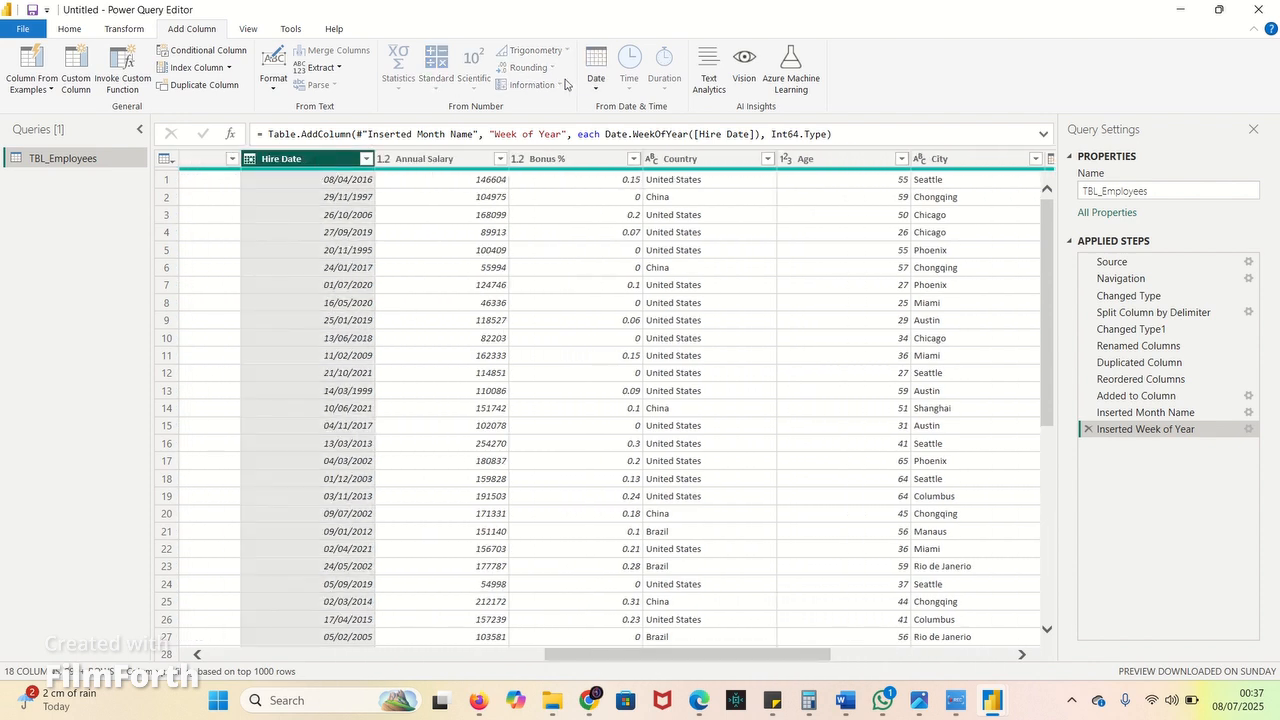
left_click(596, 80)
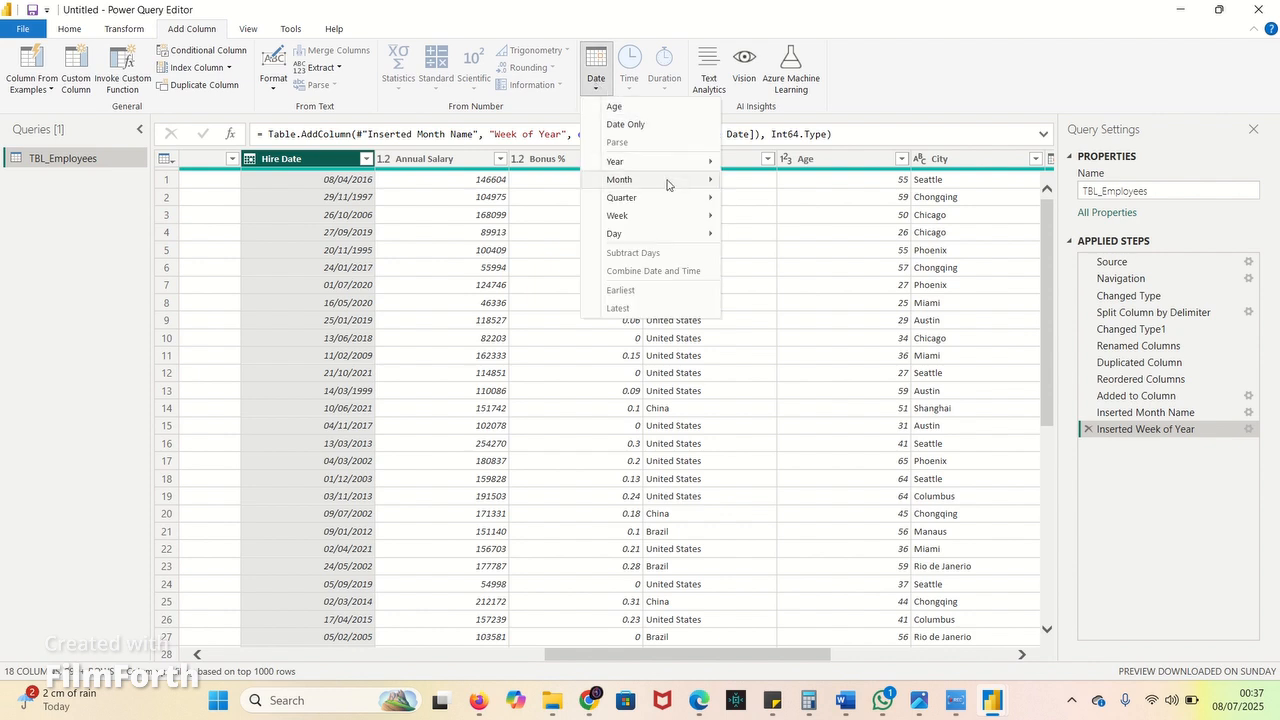
mouse_move(697, 168)
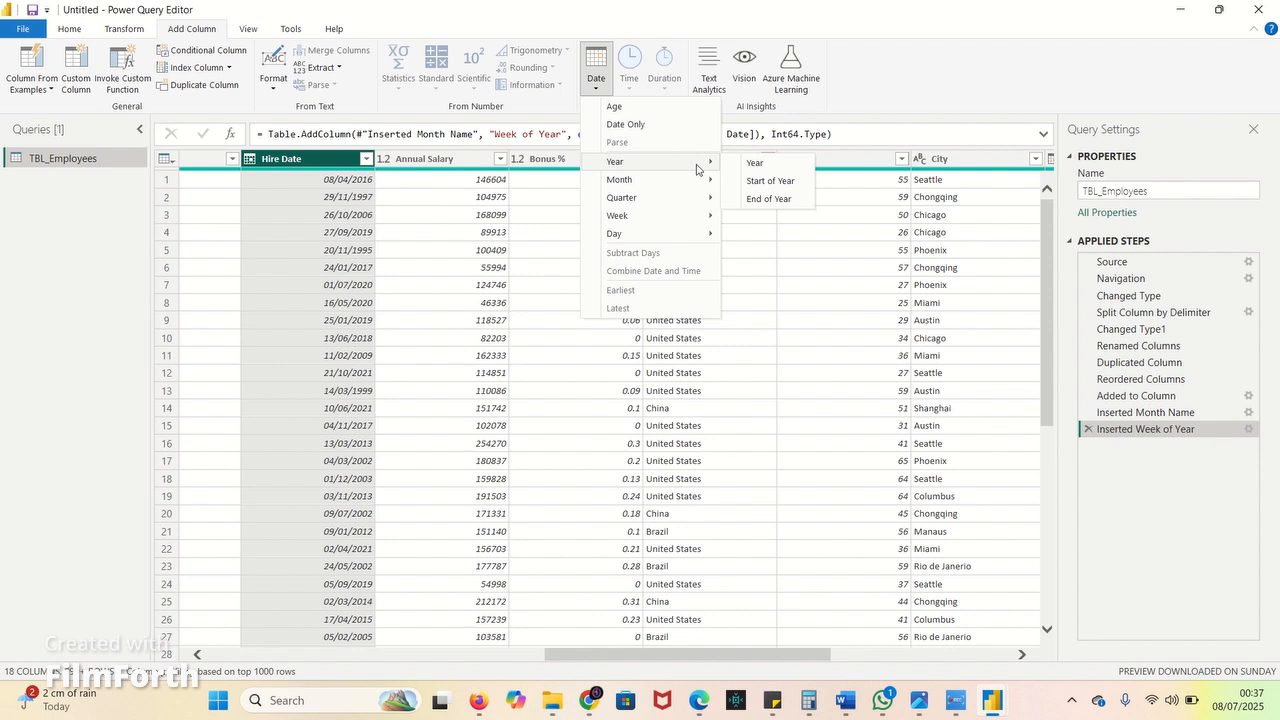
left_click(760, 166)
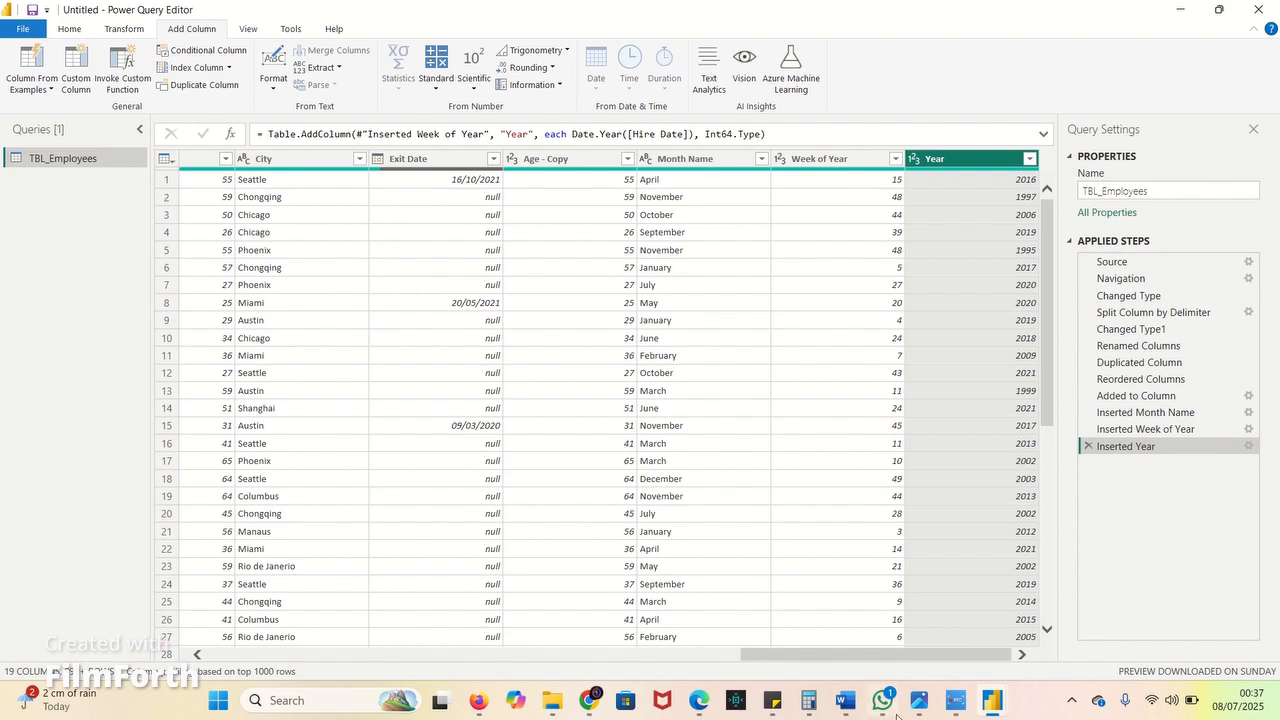
- Start a conditional column with the condition that Annual Salary is greater than or equal to 70000
left_click_drag(846, 660, 623, 624)
left_click(444, 158)
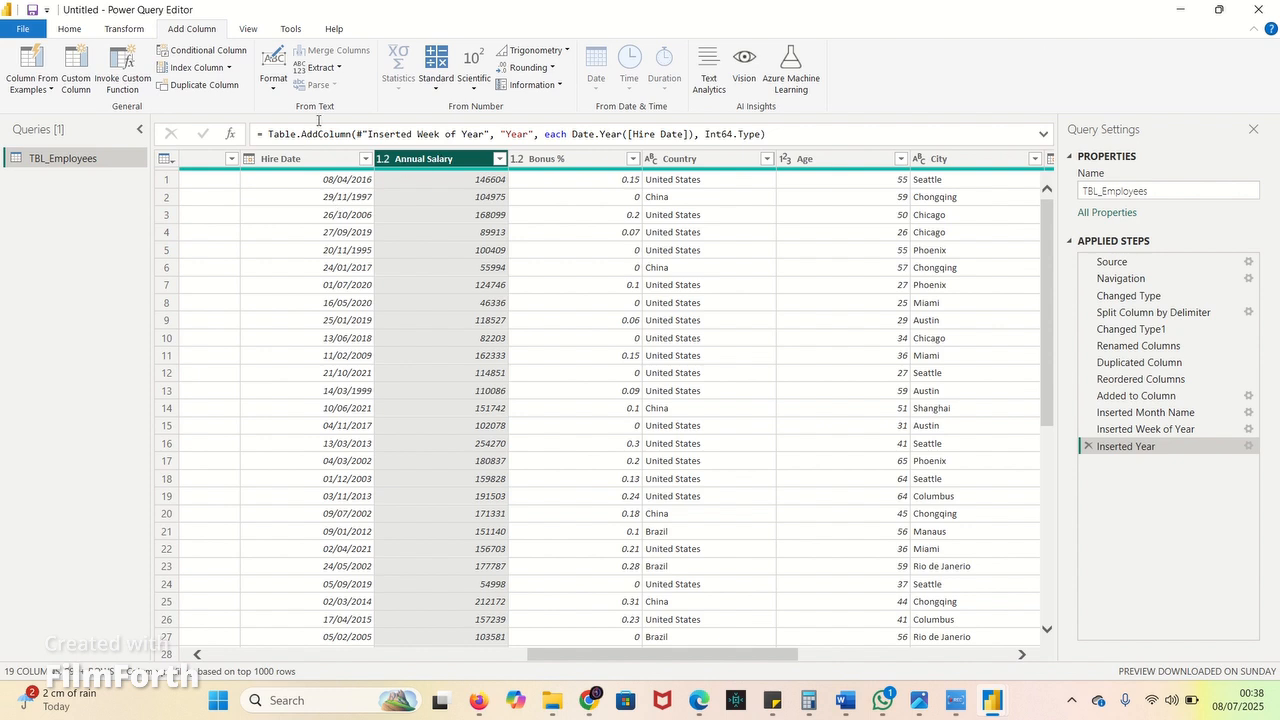
left_click(219, 52)
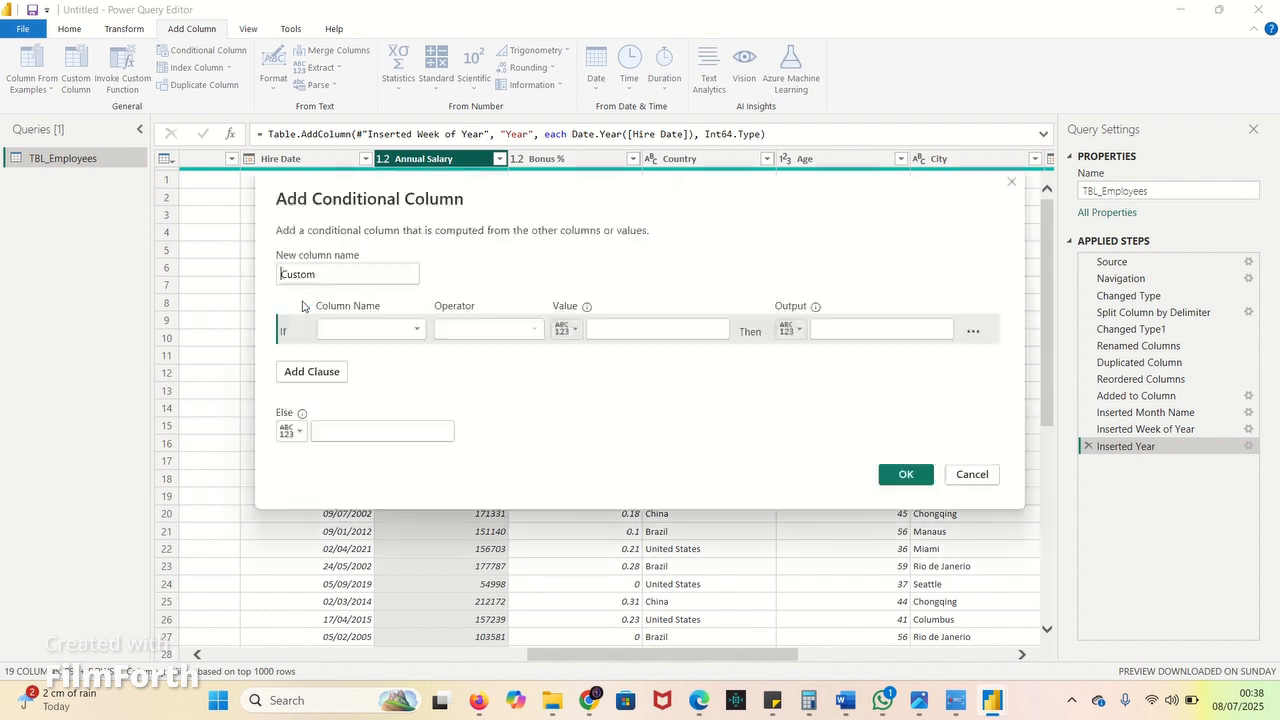
left_click(348, 331)
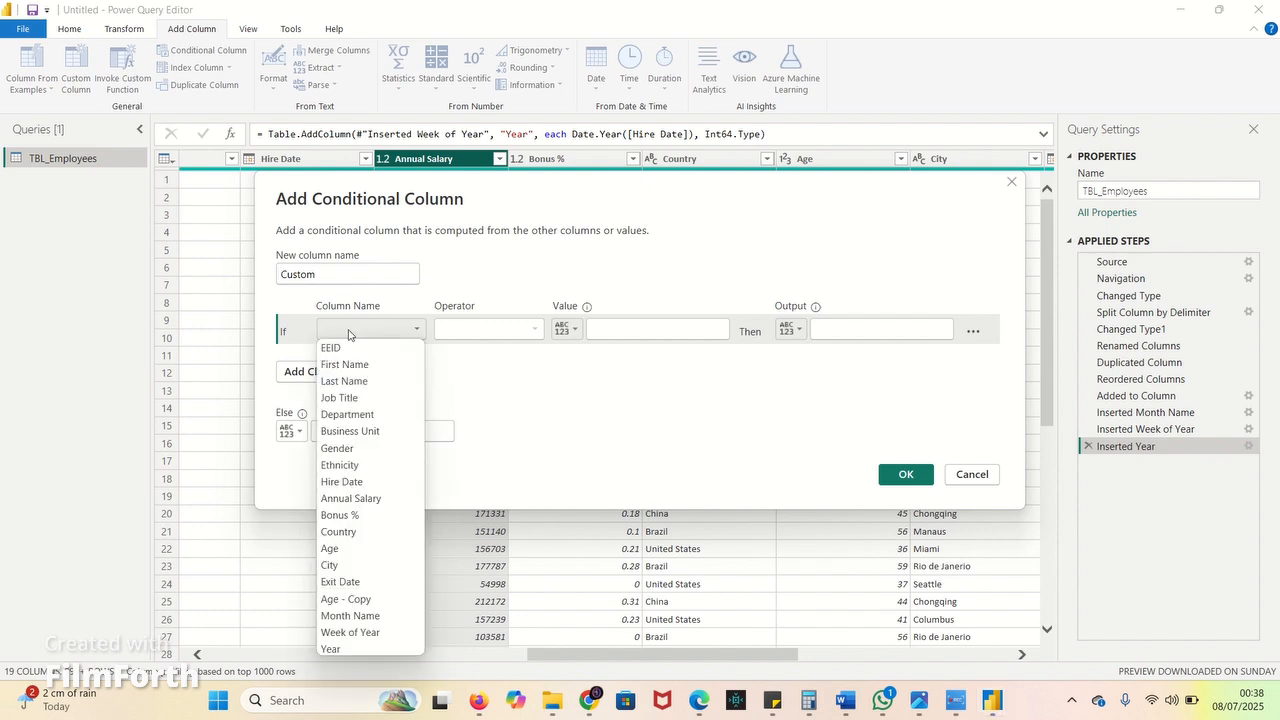
left_click(353, 498)
left_click(532, 330)
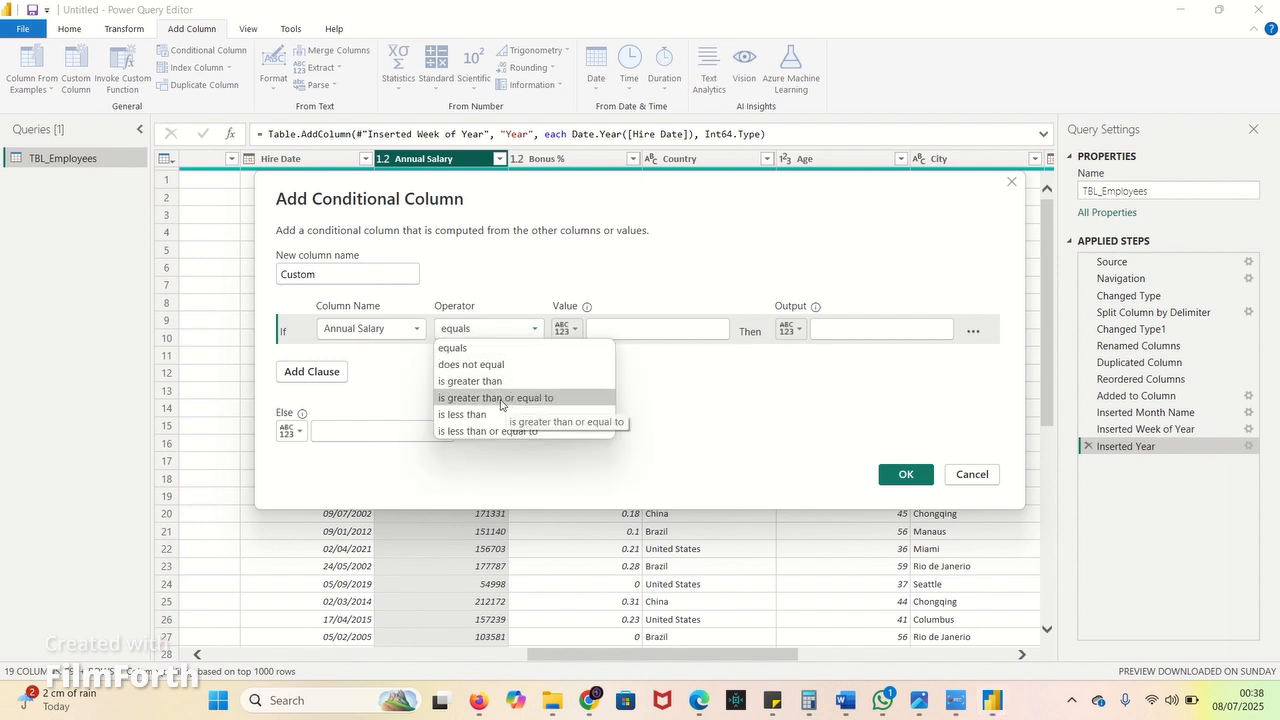
left_click(500, 398)
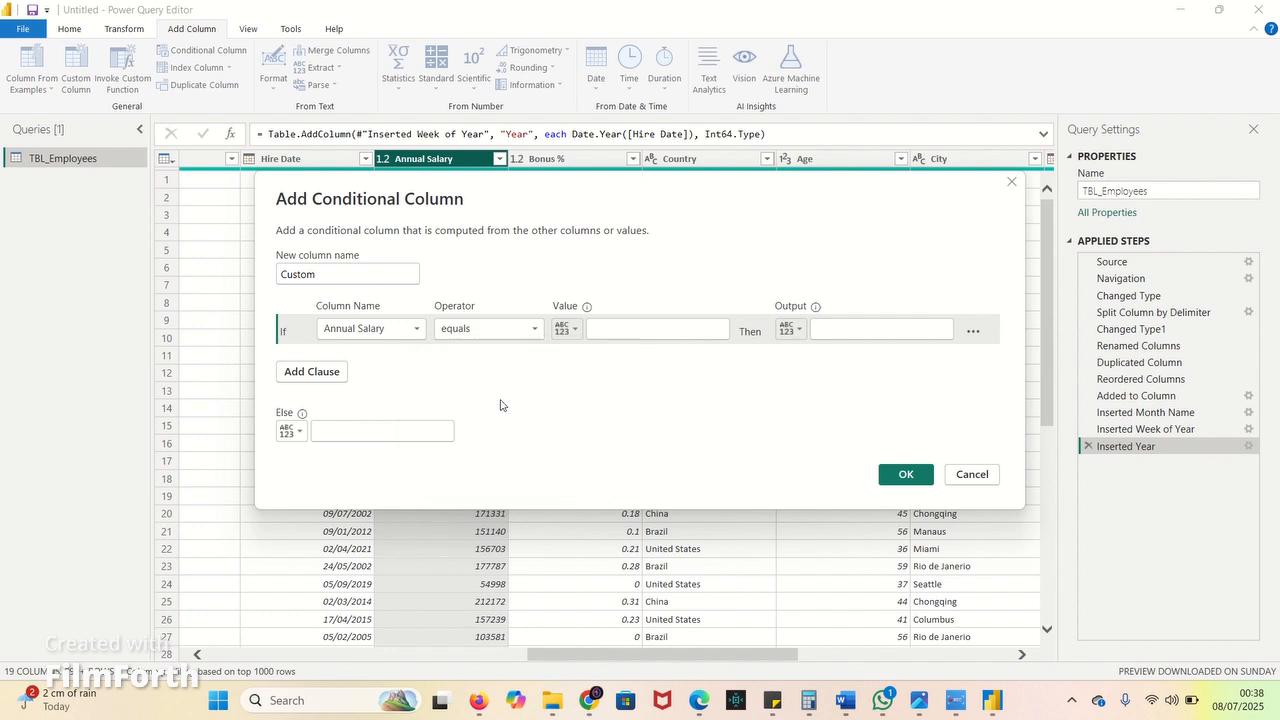
left_click(627, 327)
type("70000")
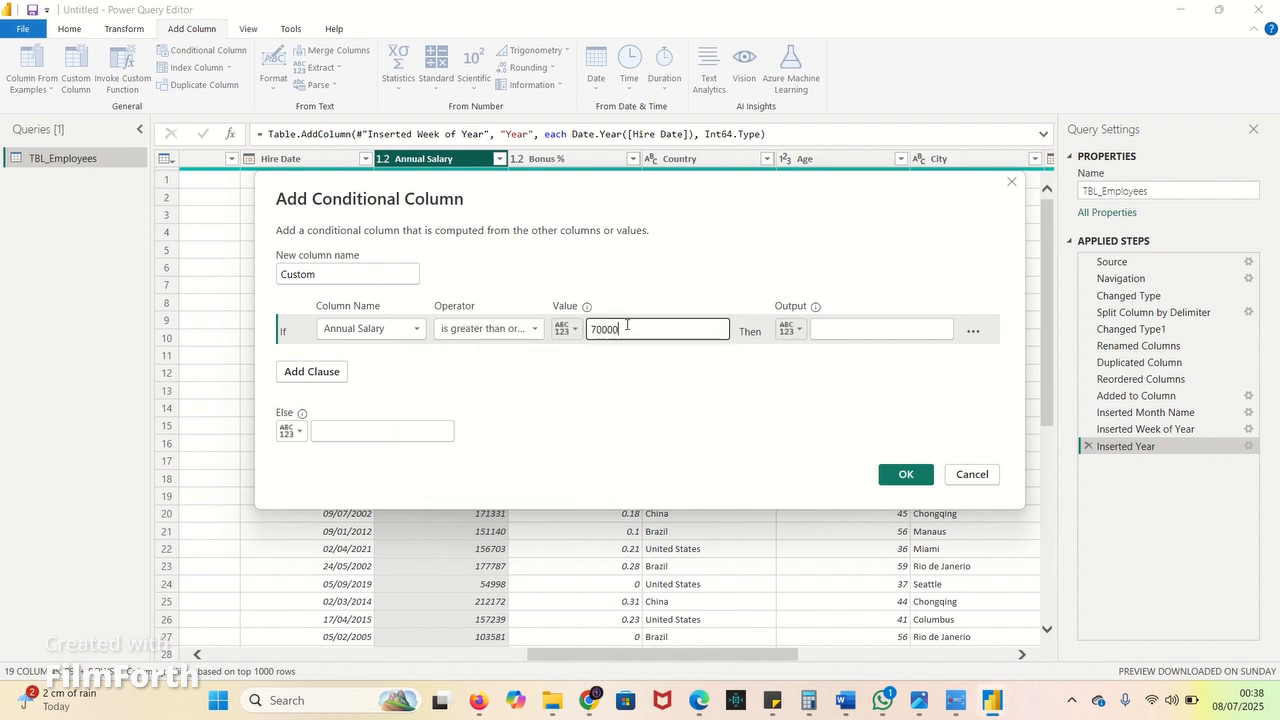
- Set the conditional output to "Senior Employee" and the else value to "Junior Employee", and create the column
left_click(904, 337)
type("Senior")
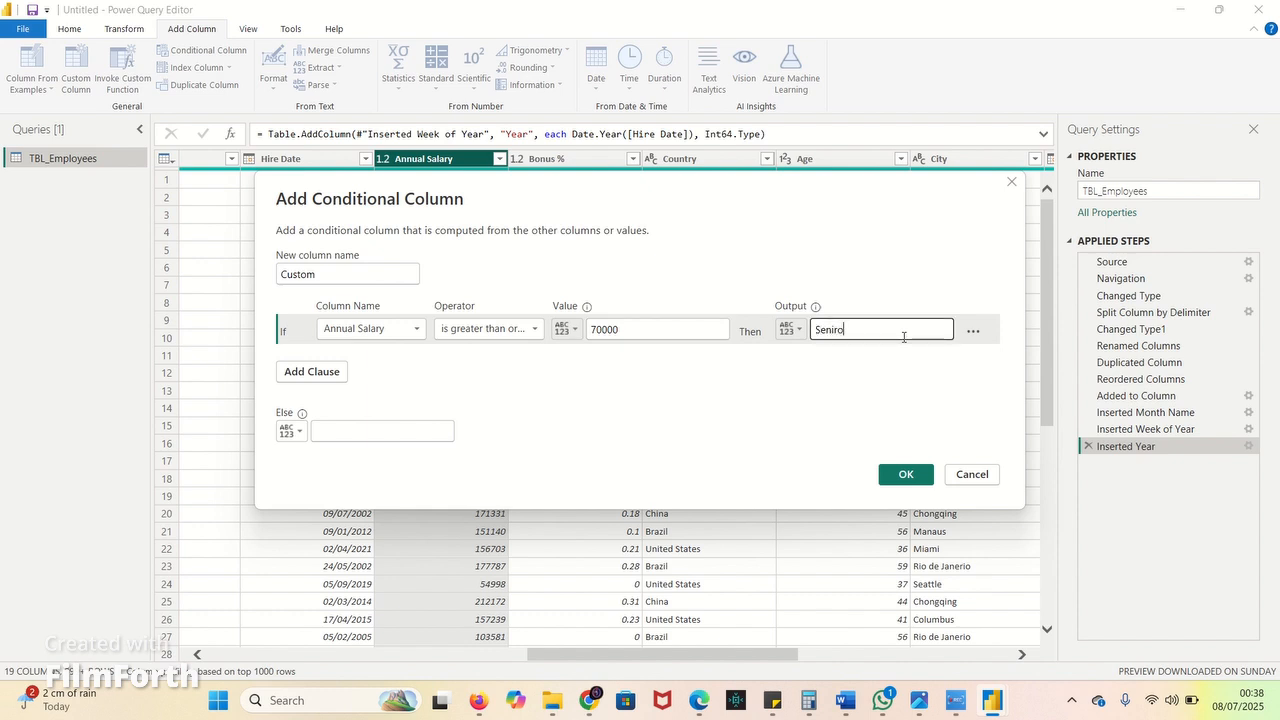
key("BackSpace")
key("BackSpace")
type("or Employee")
left_click(340, 427)
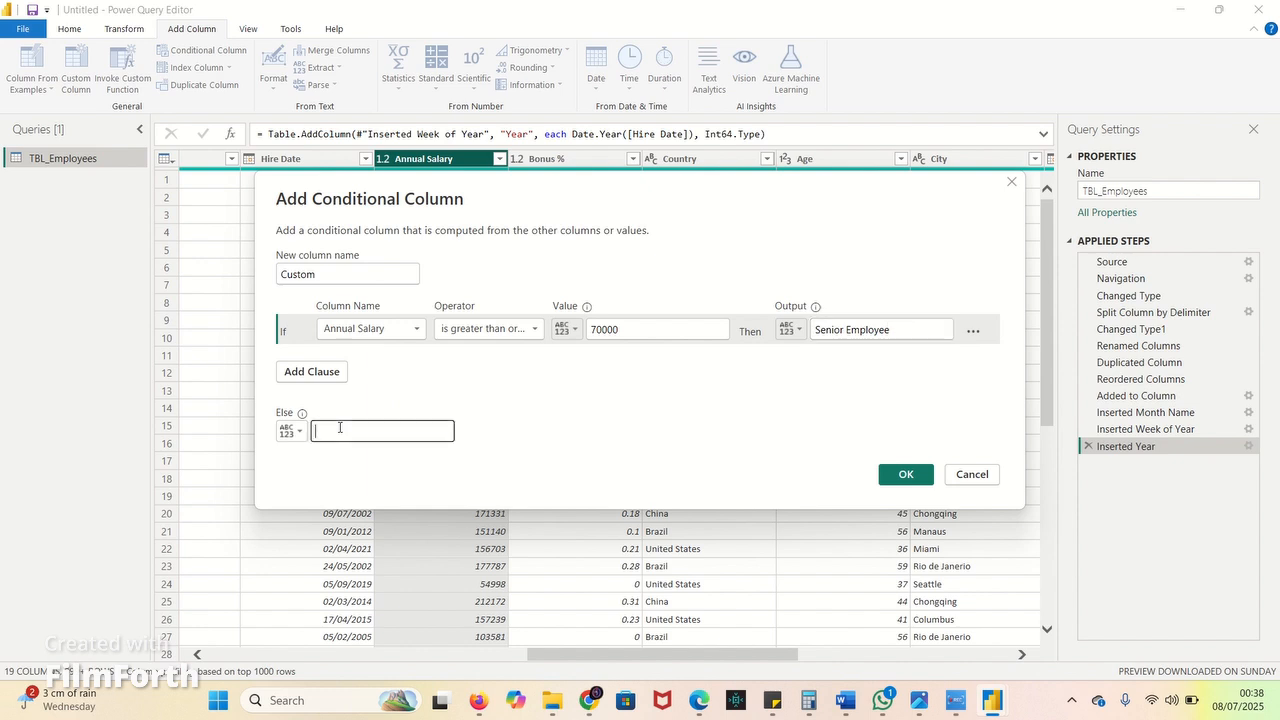
type("Junior Emloyee")
left_click(357, 431)
type("p")
left_click(905, 474)
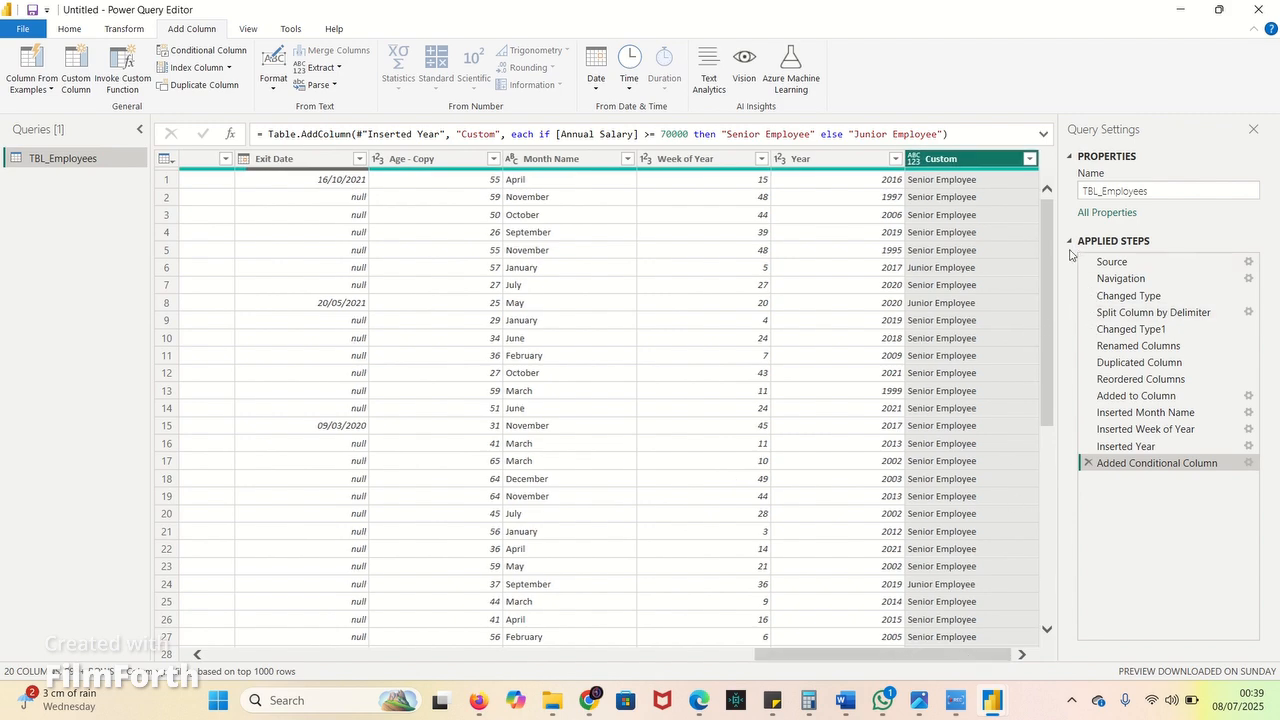
- Duplicate the EEID column and remove that duplication from the applied steps
left_click_drag(1050, 278, 1043, 217)
left_click_drag(1050, 318, 1038, 474)
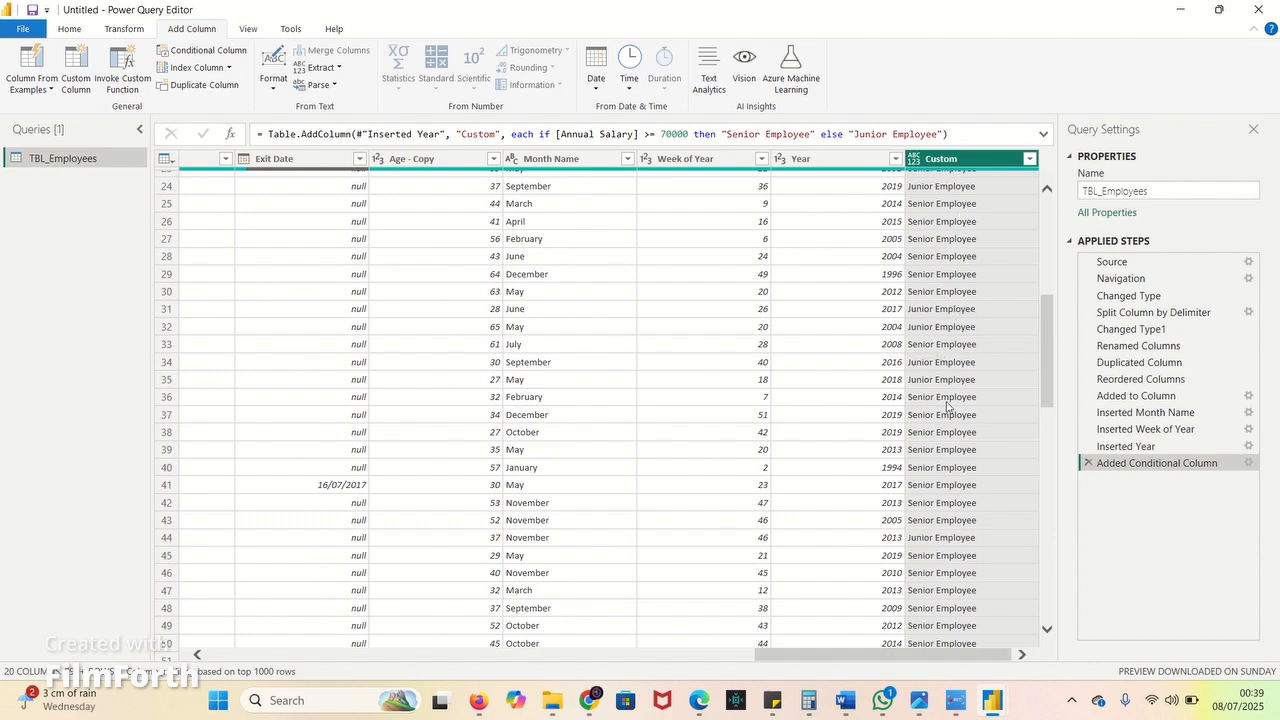
left_click_drag(1043, 366, 1045, 228)
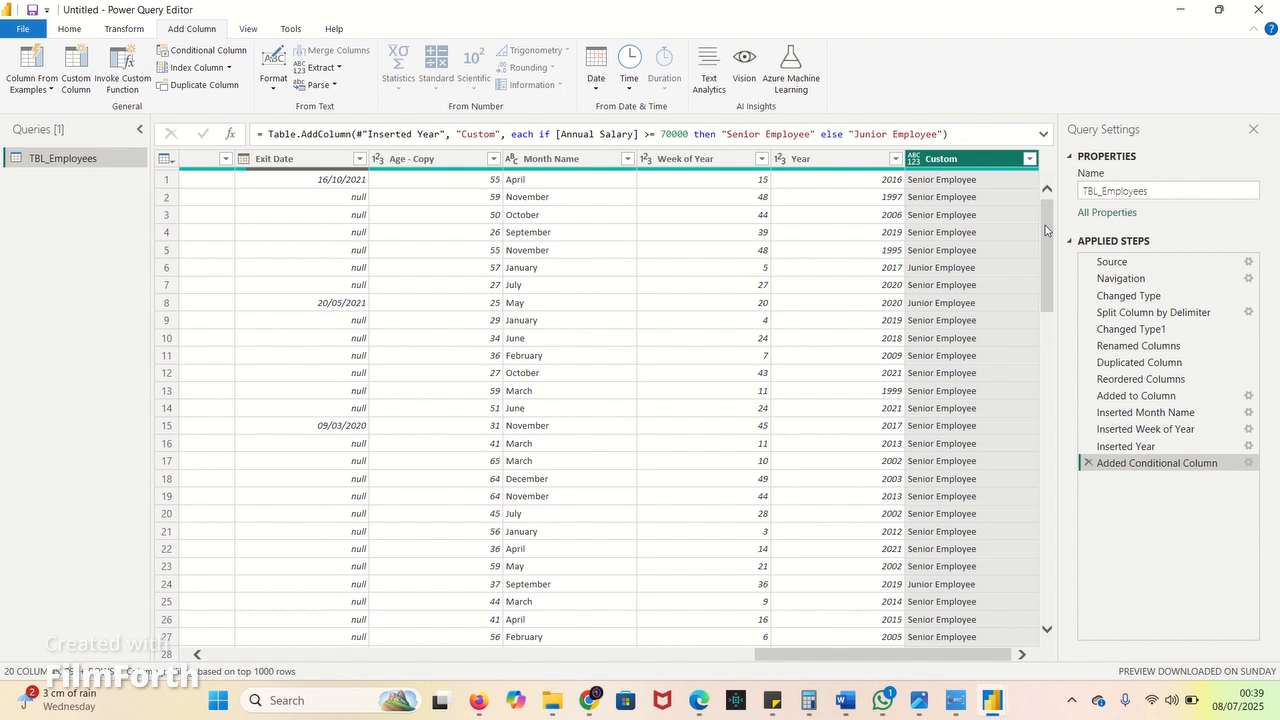
left_click(836, 653)
left_click_drag(836, 659, 210, 621)
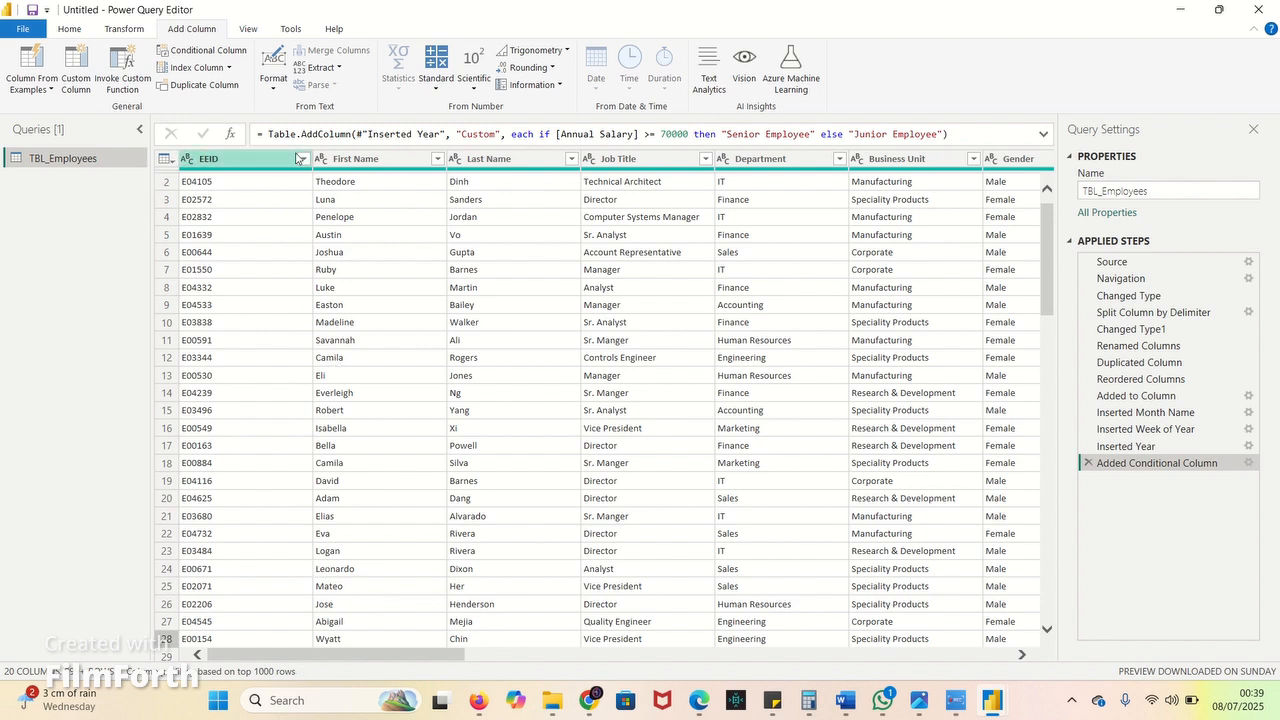
left_click(238, 163)
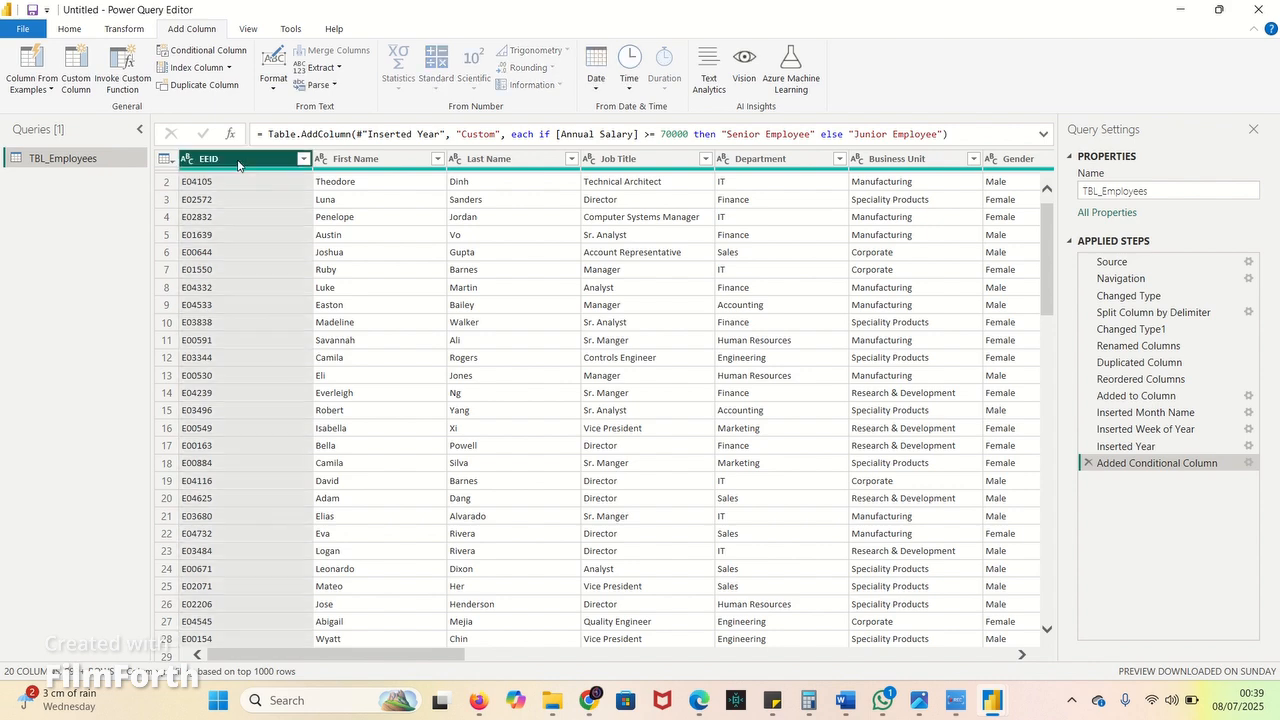
left_click(212, 86)
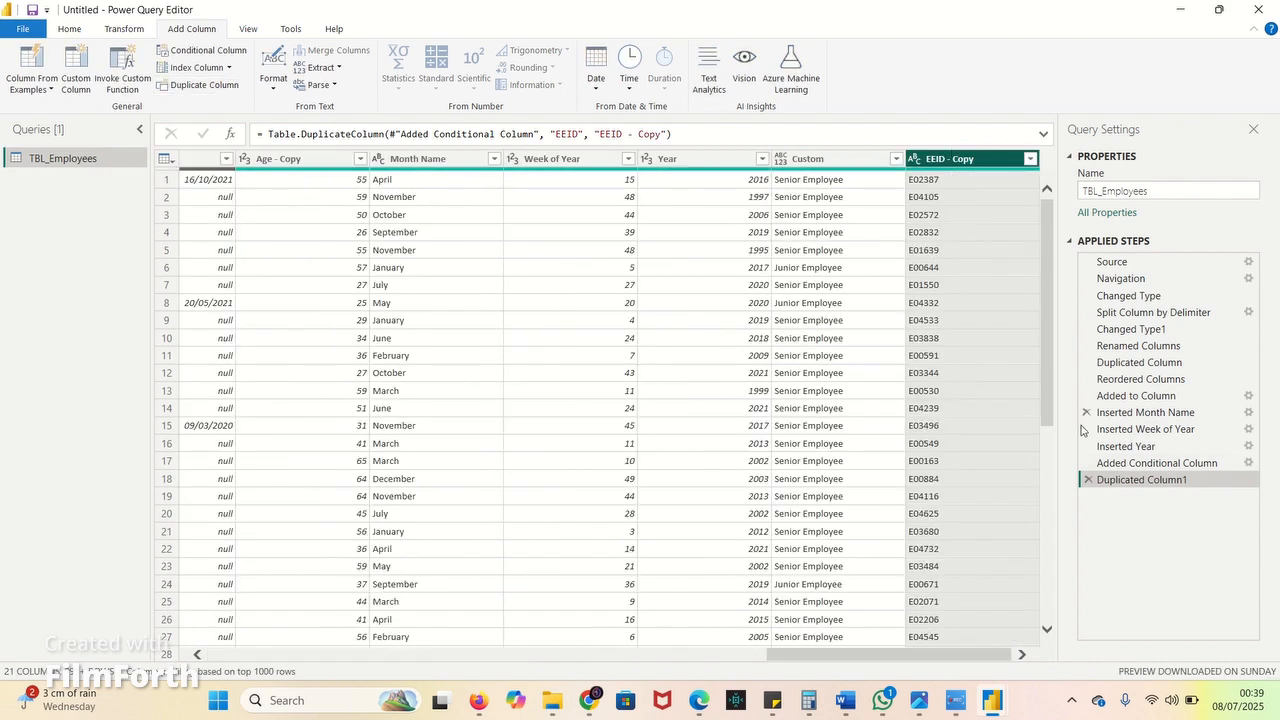
left_click(1089, 481)
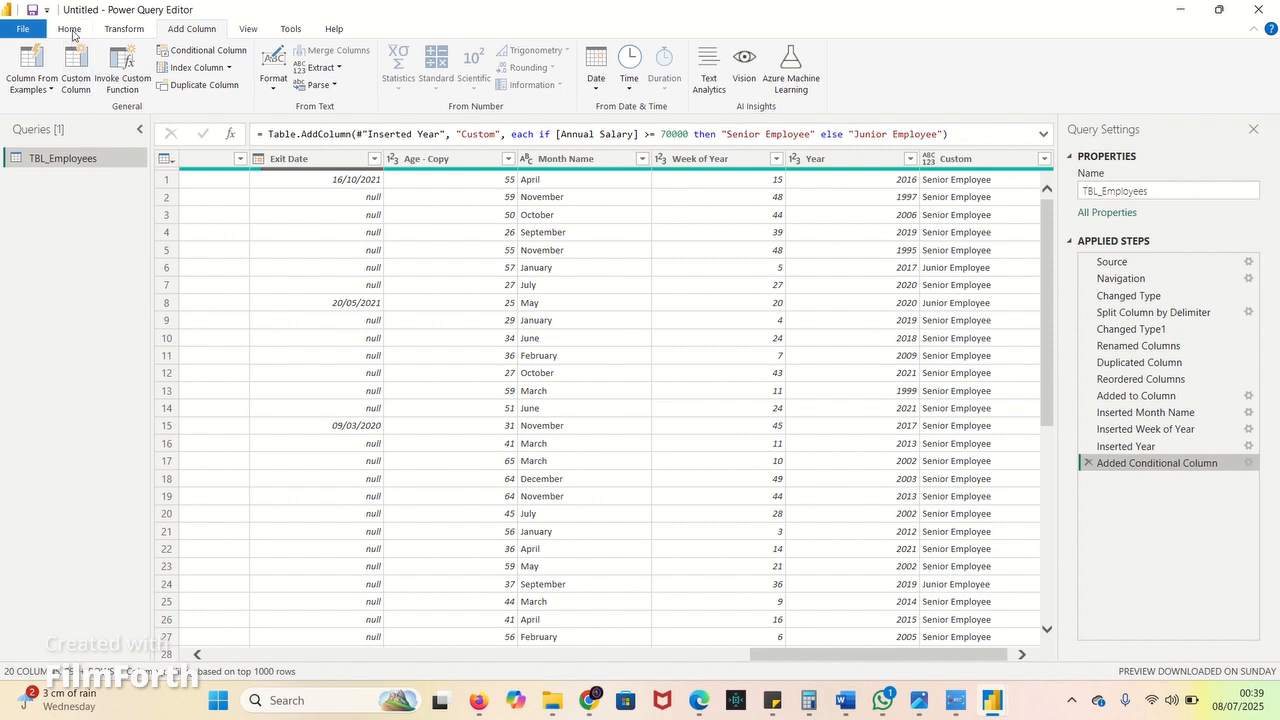
- Close the Power Query Editor and apply the query changes to the report
left_click(70, 29)
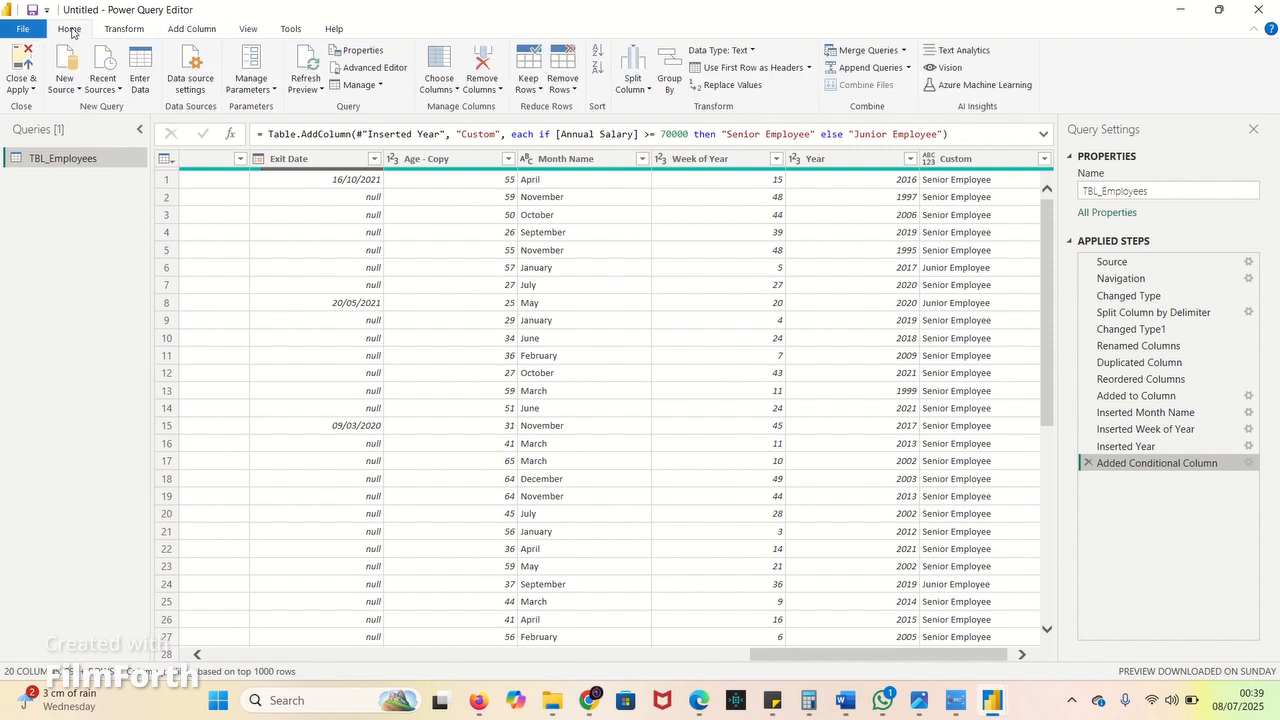
left_click(19, 92)
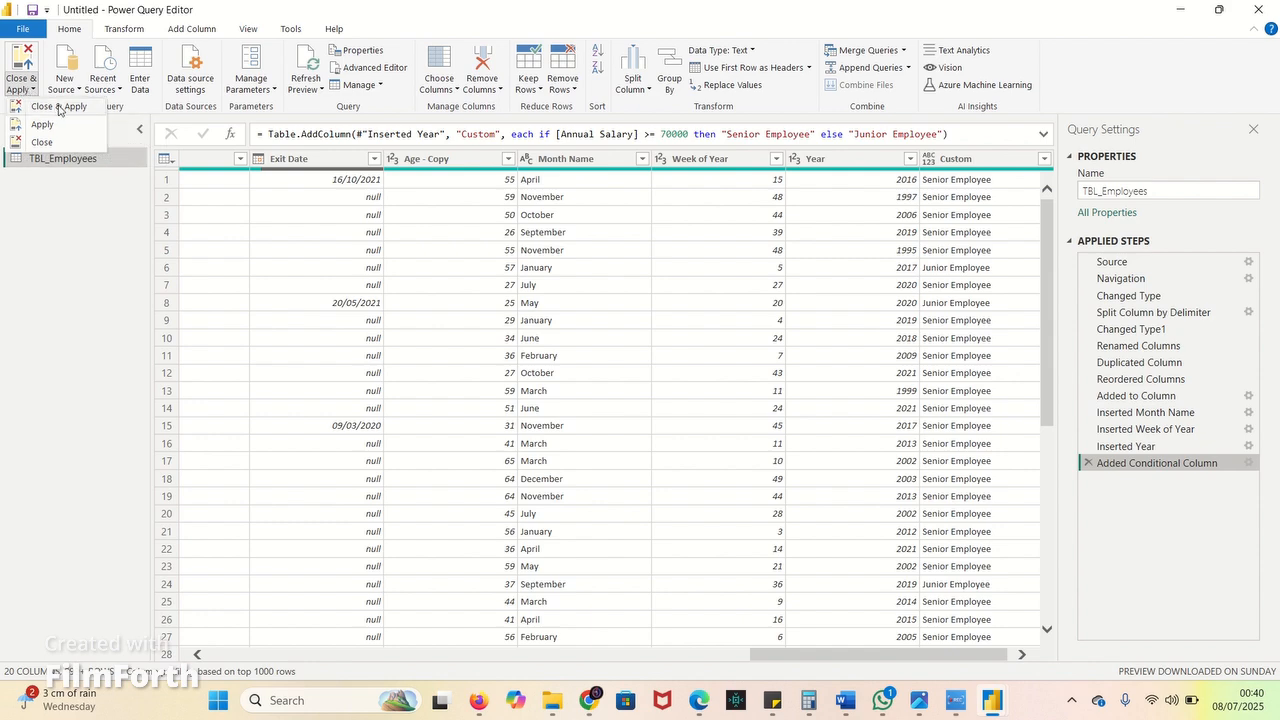
left_click(42, 142)
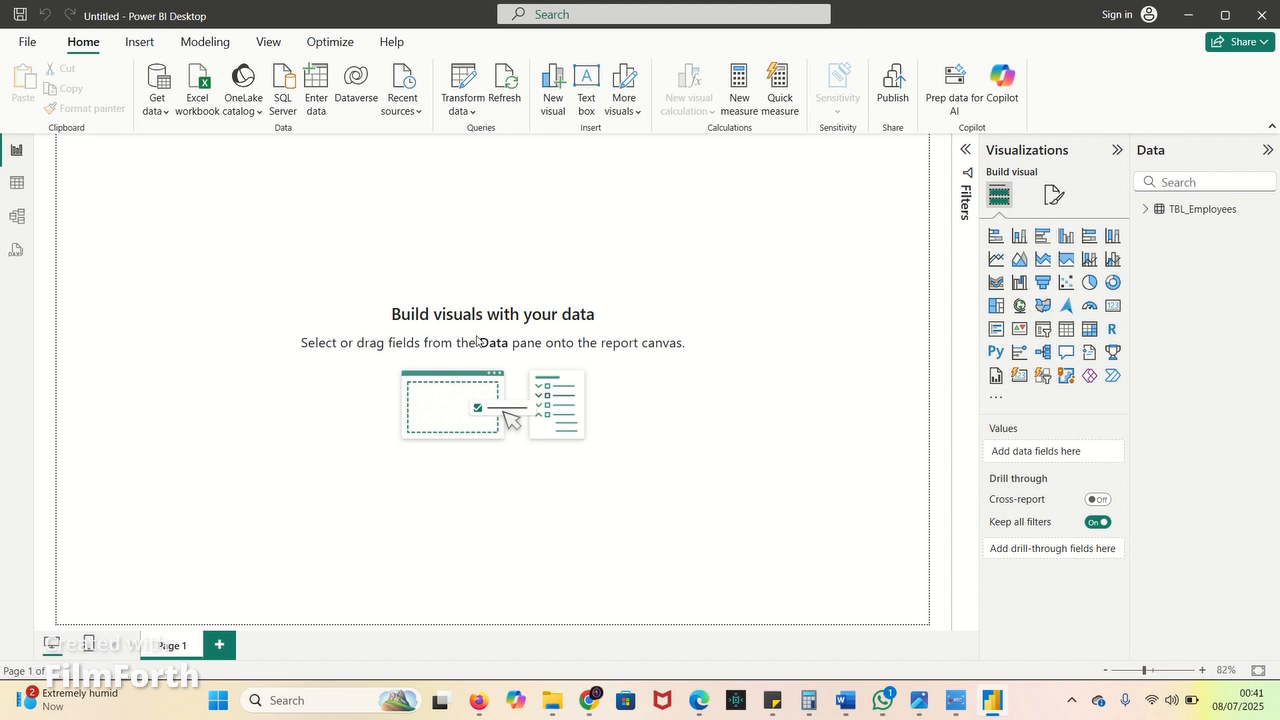
- Show the loaded employee table in Table view and examine its columns from first to last
left_click(16, 185)
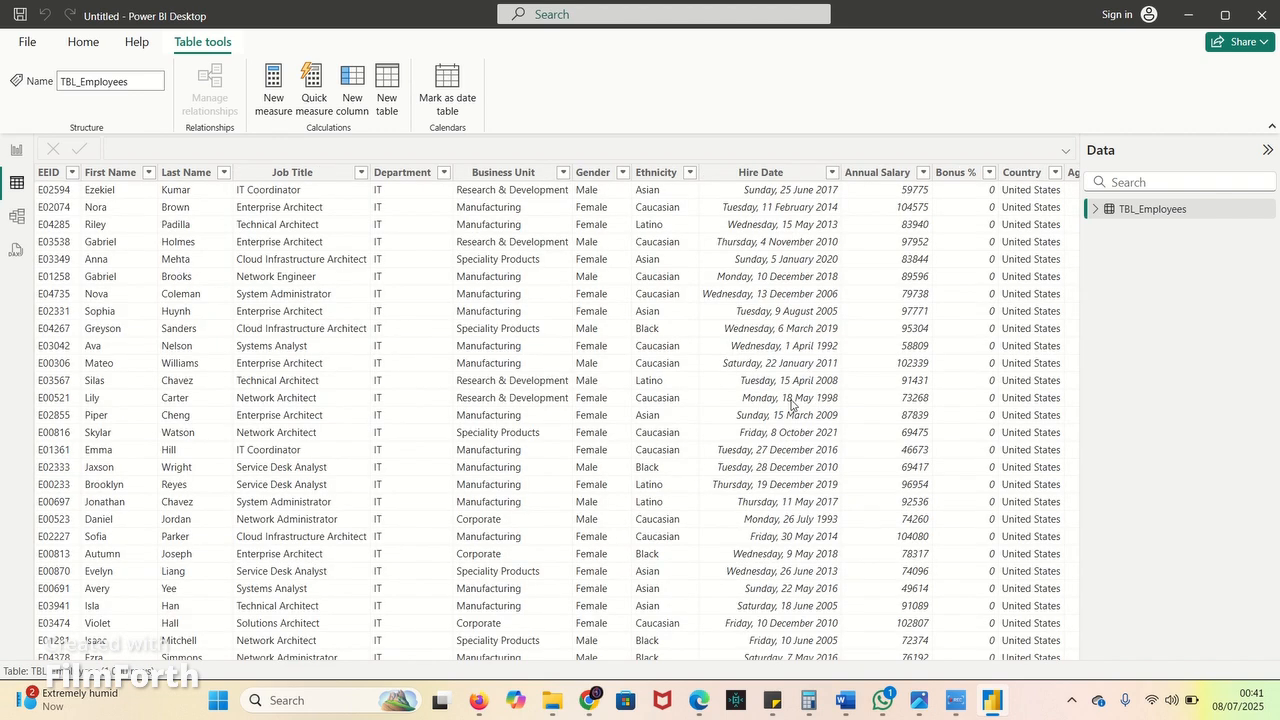
left_click_drag(524, 655, 872, 650)
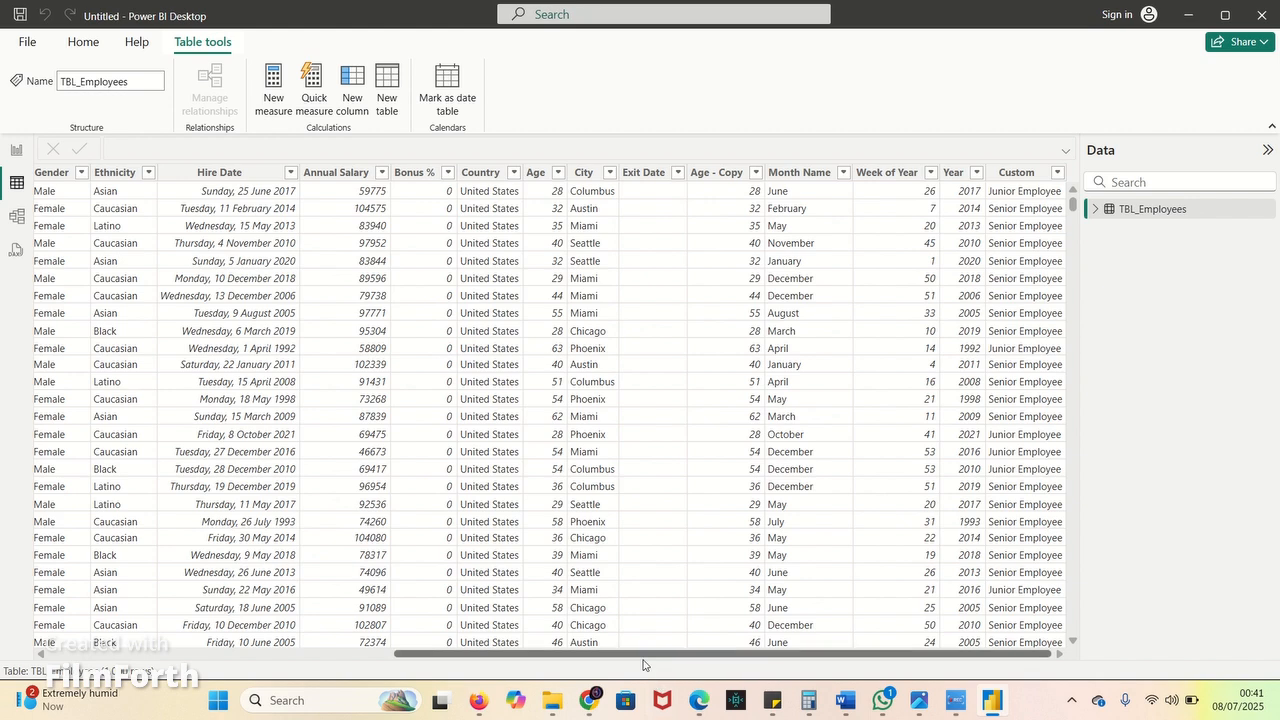
left_click_drag(634, 654, 278, 655)
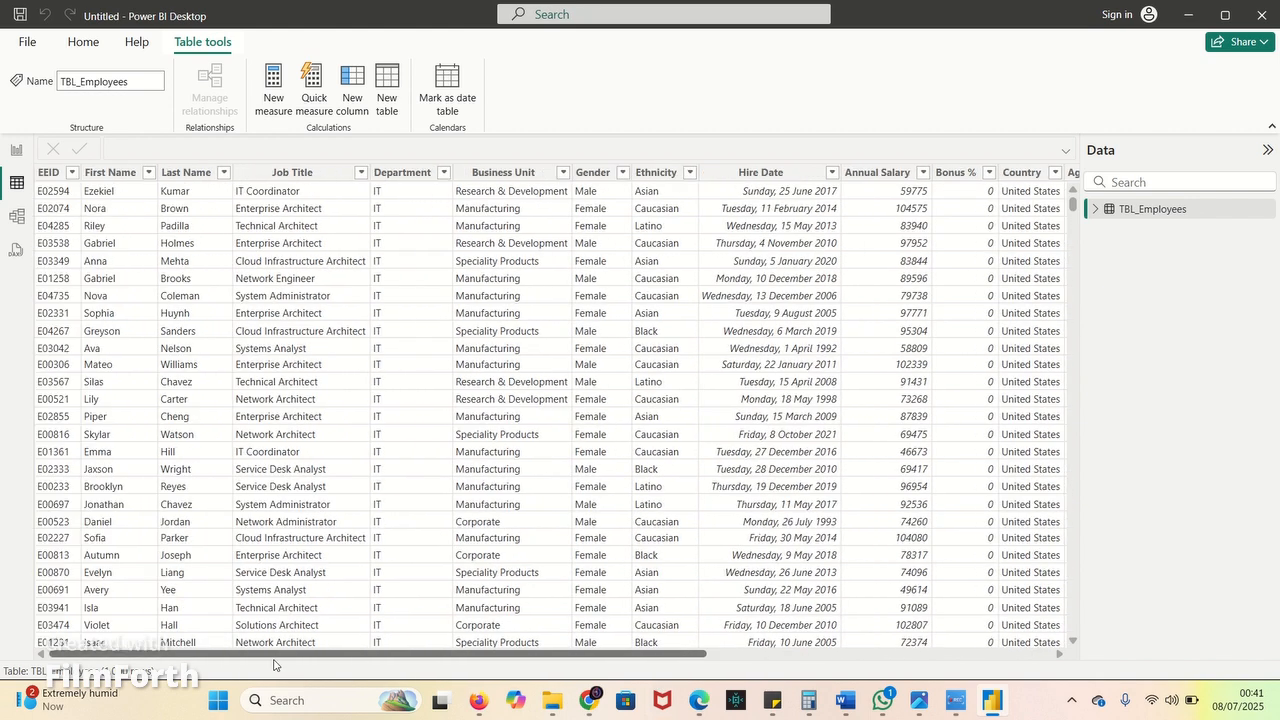